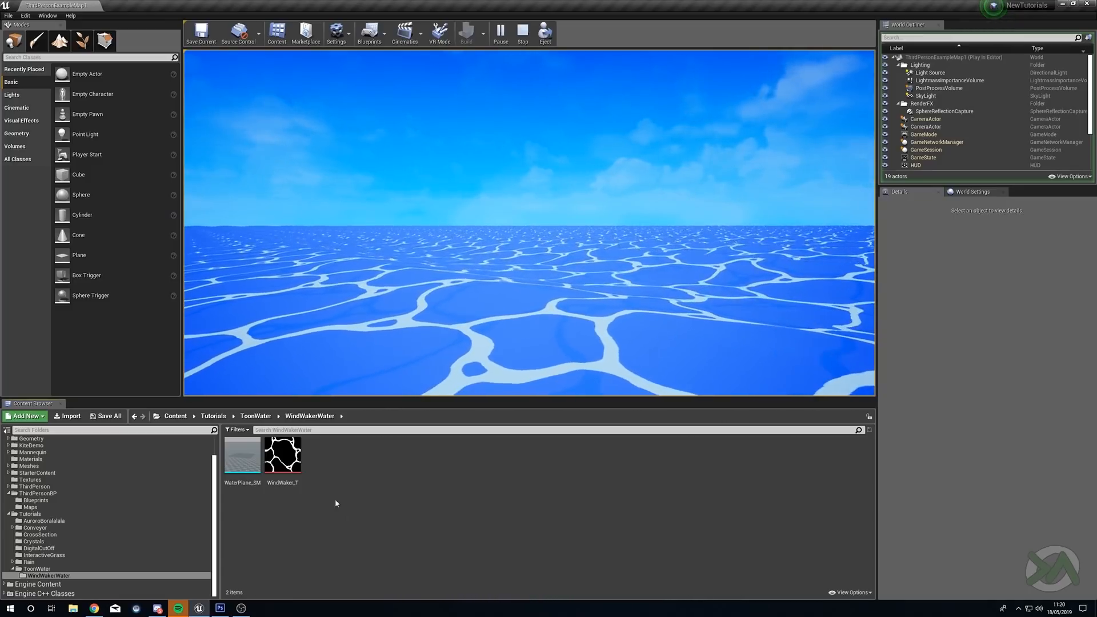
# Stop the play session and create a material named WindWaker_M in the WindWakerWater folder
pyautogui.rightClick(368, 479)
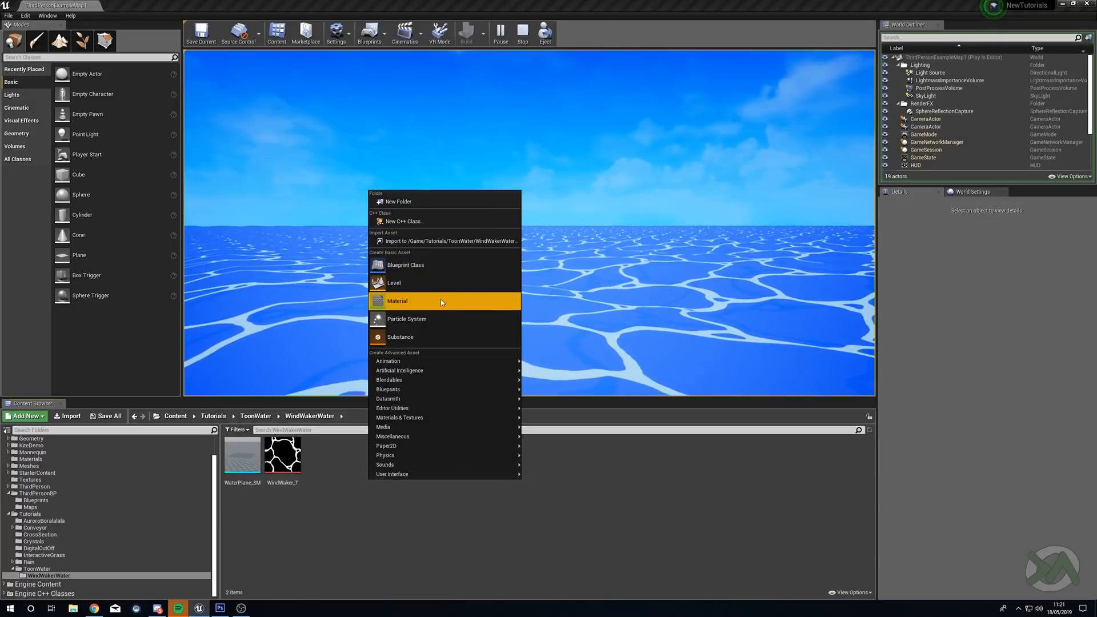
pyautogui.click(525, 35)
pyautogui.rightClick(369, 479)
pyautogui.click(400, 311)
pyautogui.write('WindWaker_M')
pyautogui.press('Return')
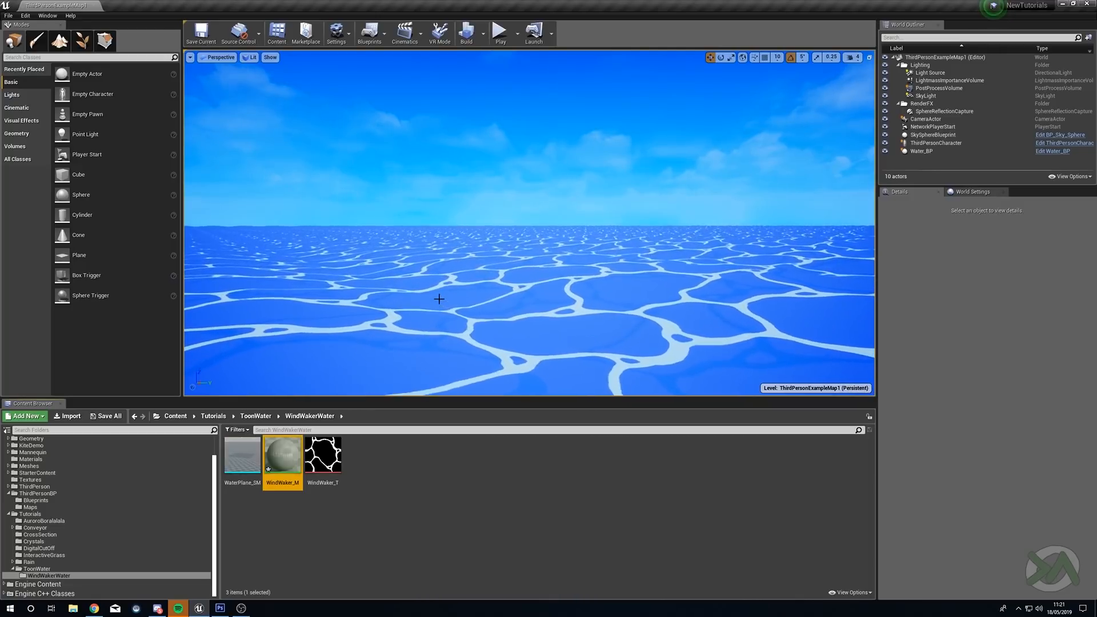
# Open the WindWaker_M material and add the WindWaker_T texture as a Texture Sample, placed well away from the result node
pyautogui.doubleClick(283, 457)
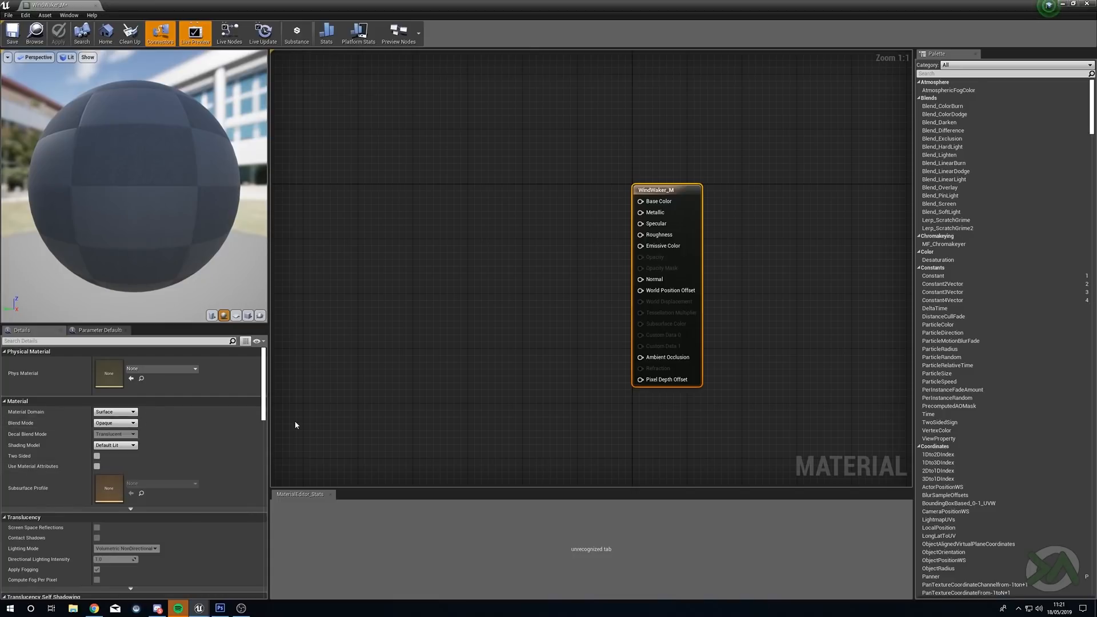
pyautogui.moveTo(588, 6); pyautogui.dragTo(486, 144)
pyautogui.moveTo(572, 303); pyautogui.dragTo(510, 209, button='right')
pyautogui.moveTo(322, 456); pyautogui.dragTo(508, 303)
pyautogui.moveTo(530, 342); pyautogui.dragTo(531, 284)
pyautogui.doubleClick(551, 143)
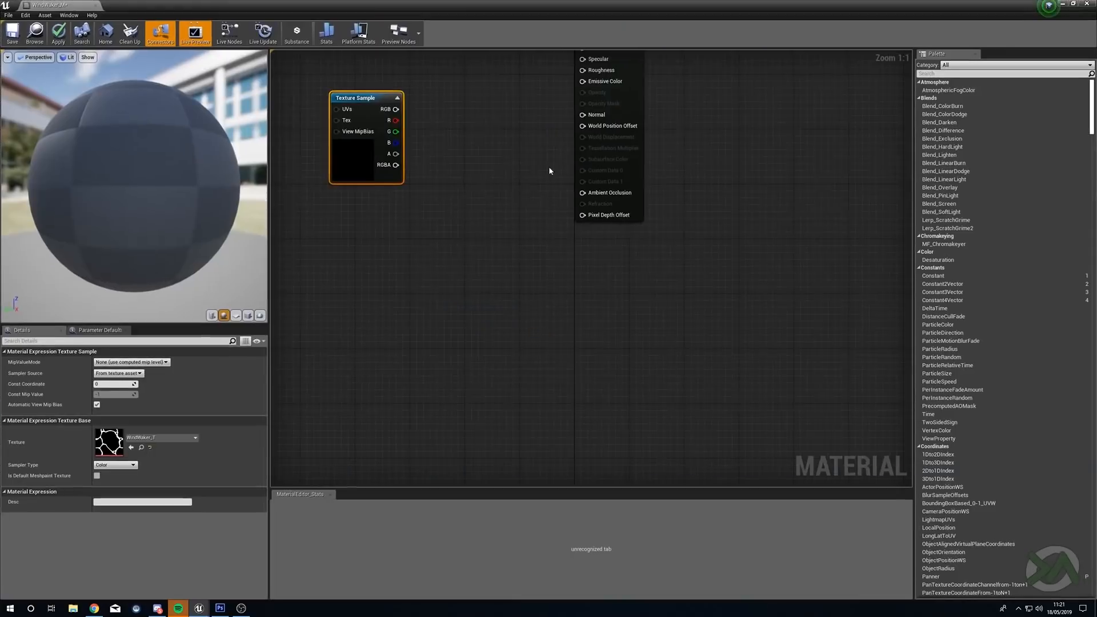
pyautogui.moveTo(561, 286); pyautogui.dragTo(676, 336, button='right')
pyautogui.moveTo(633, 272); pyautogui.dragTo(431, 286)
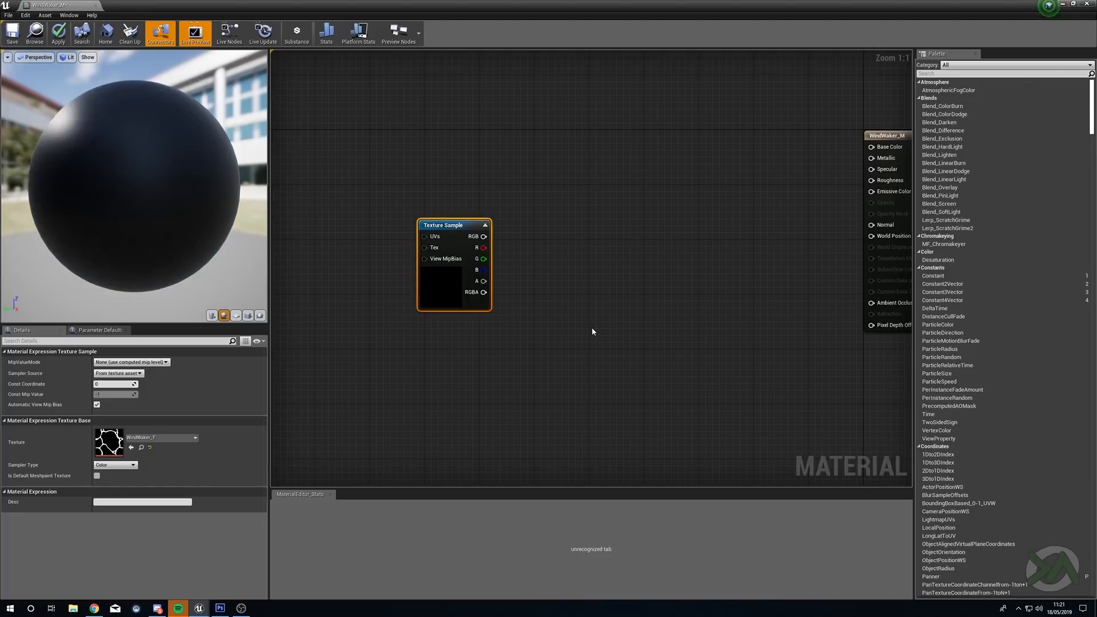
# Move the material editor aside to examine the water in the level viewport, and bring the graph back to full size
pyautogui.moveTo(566, 5); pyautogui.dragTo(757, 261)
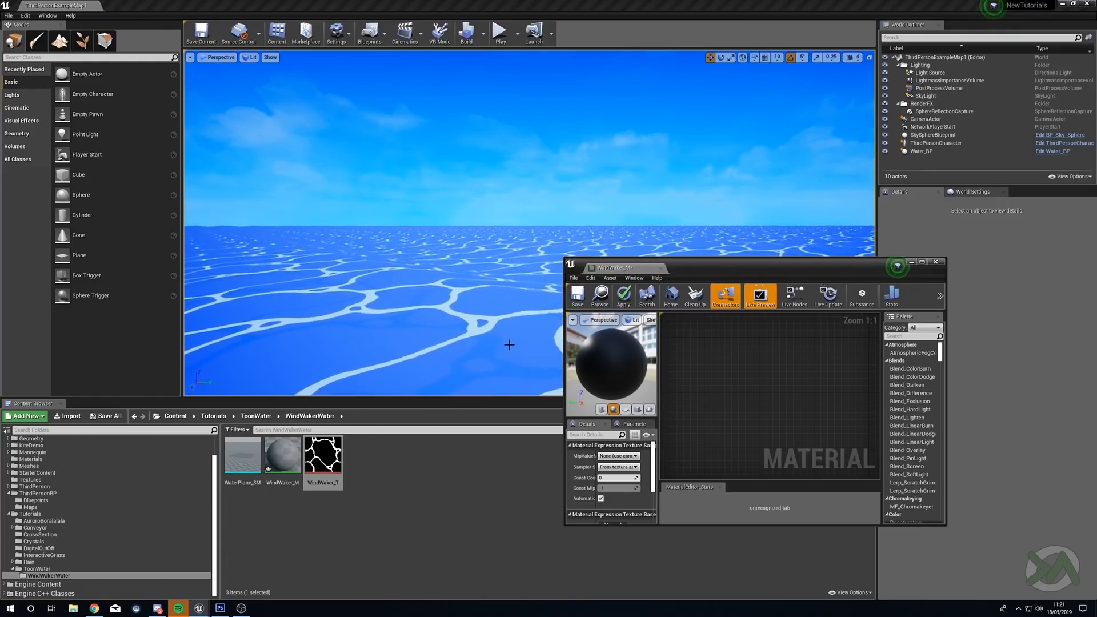
pyautogui.doubleClick(759, 263)
pyautogui.moveTo(455, 287); pyautogui.dragTo(571, 344, button='right')
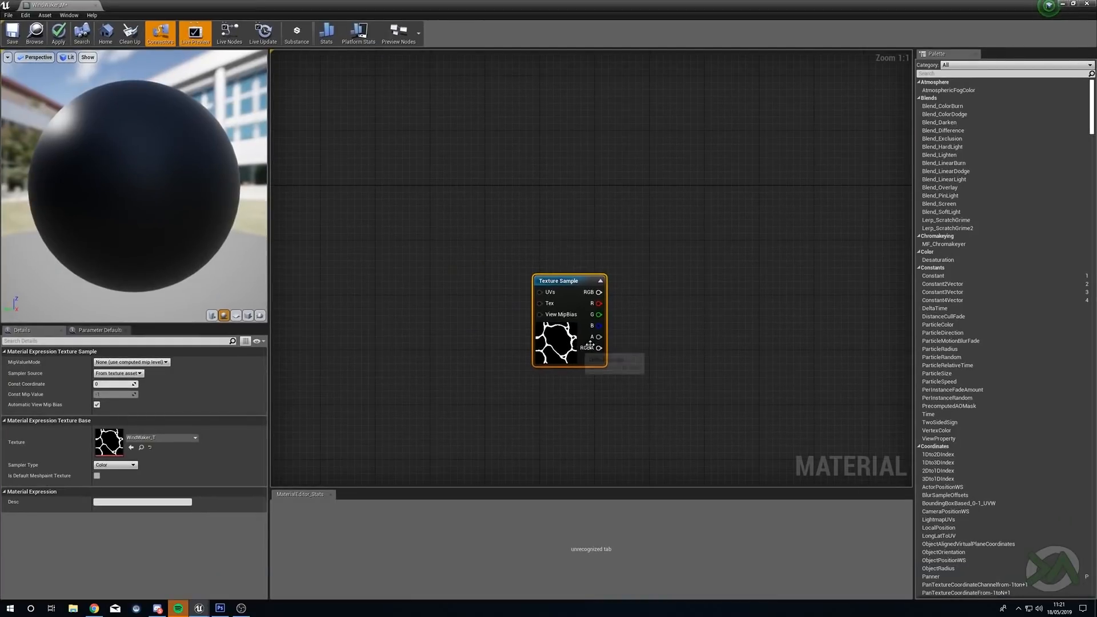
# Add a Lerp node beside the Texture Sample and connect the texture's RGB output to the Lerp's Alpha
pyautogui.click(671, 272)
pyautogui.moveTo(679, 304); pyautogui.dragTo(698, 252)
pyautogui.moveTo(563, 348); pyautogui.dragTo(549, 349)
pyautogui.moveTo(695, 242); pyautogui.dragTo(637, 237)
pyautogui.click(611, 164)
pyautogui.click(627, 249)
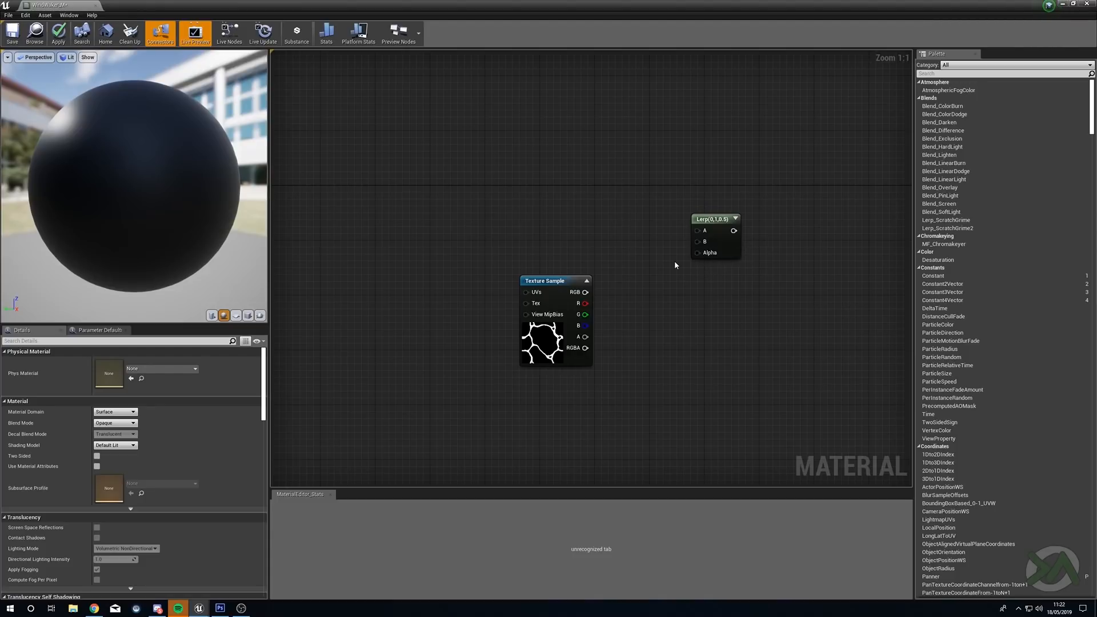
pyautogui.moveTo(588, 296); pyautogui.dragTo(706, 254)
pyautogui.moveTo(678, 296); pyautogui.dragTo(701, 315, button='right')
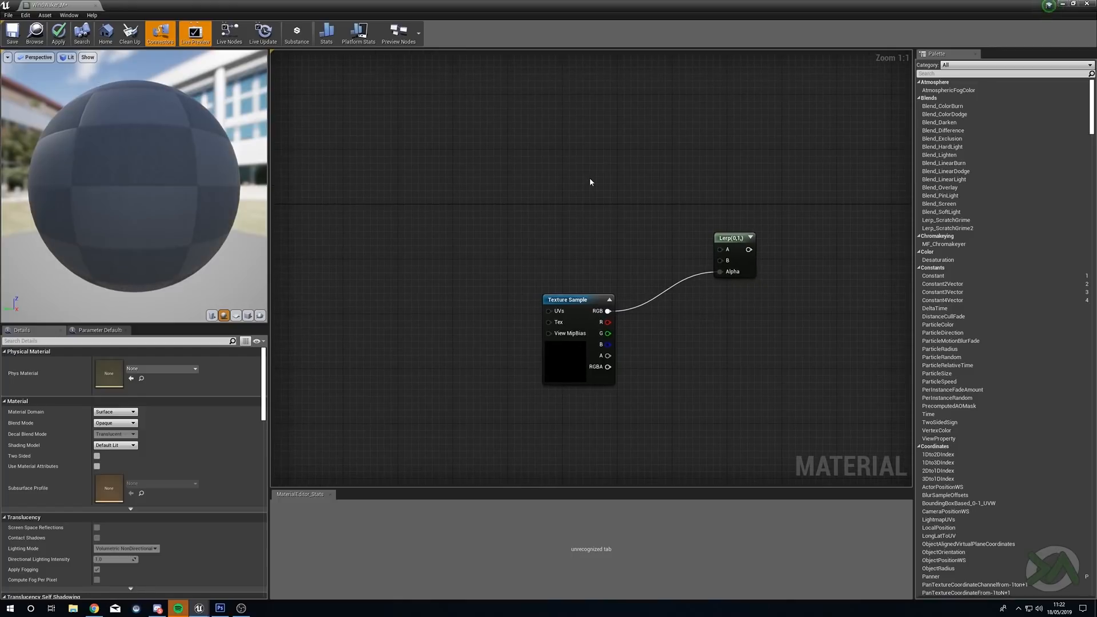
# Add a Constant3Vector above the Texture Sample and set its colour to the saved bright blue (0.026, 0.026, 1)
pyautogui.click(558, 176)
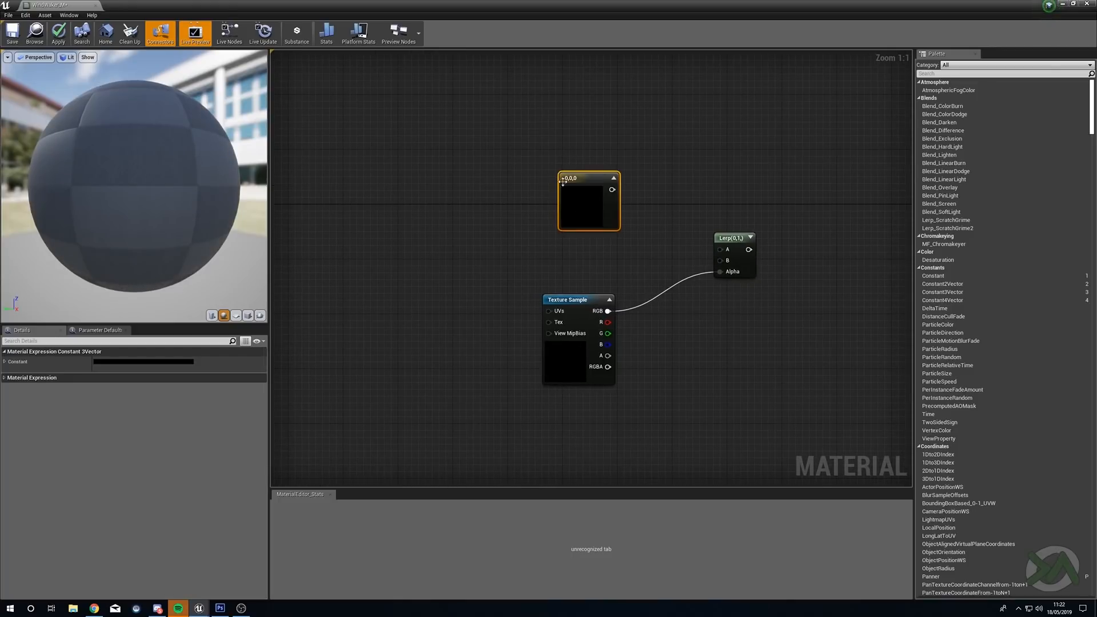
pyautogui.click(544, 210)
pyautogui.doubleClick(572, 197)
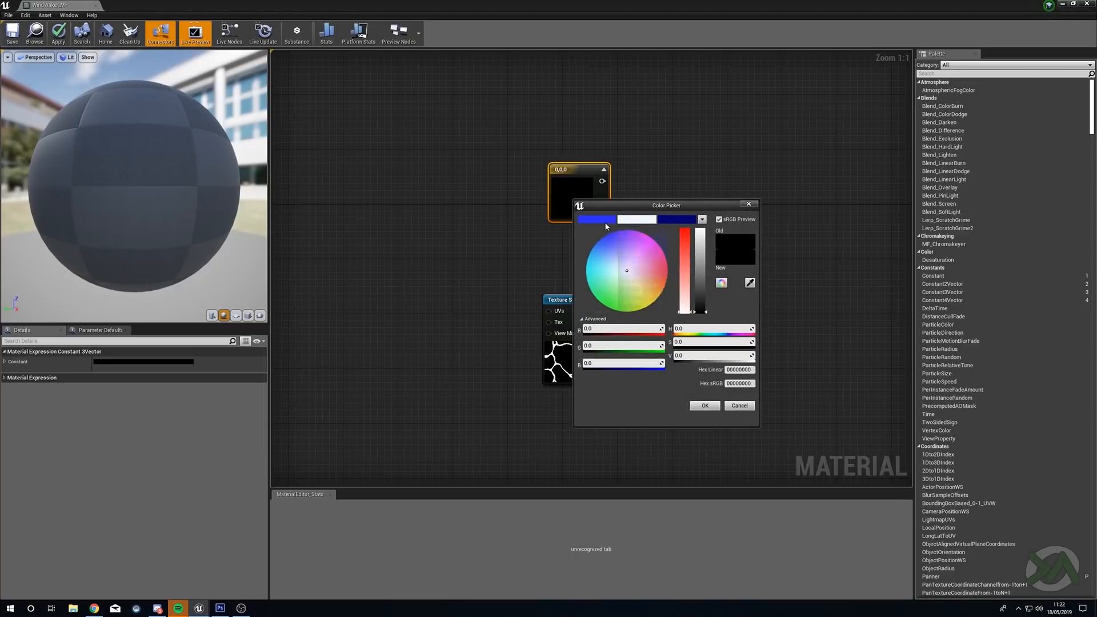
pyautogui.click(605, 222)
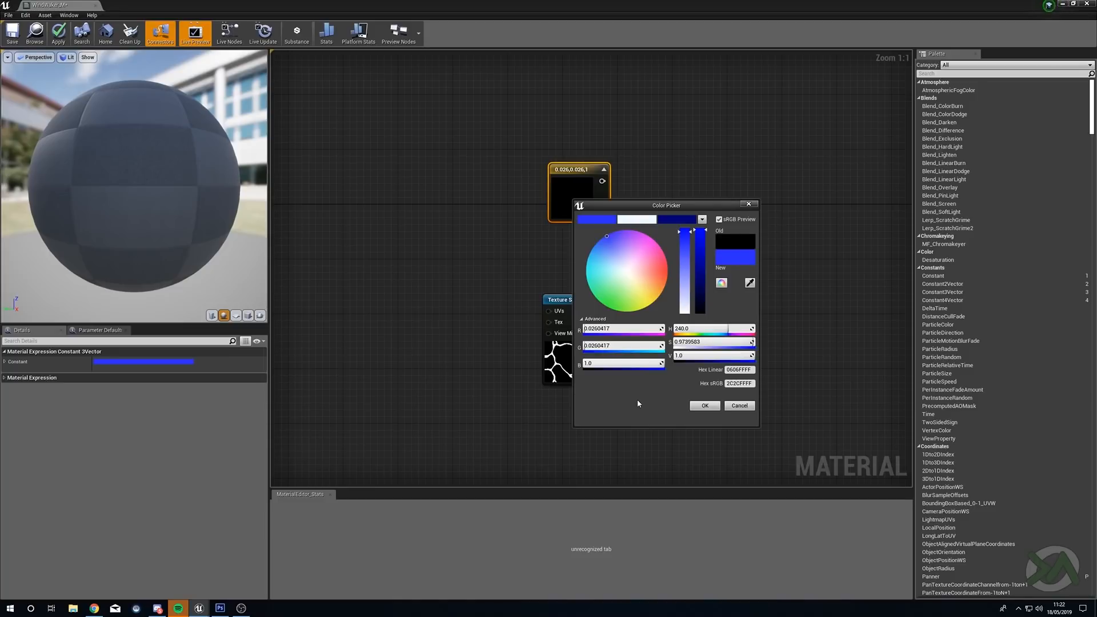
pyautogui.click(704, 405)
# Space the blue constant and the Texture Sample apart, and connect the constant to the Lerp's A input
pyautogui.moveTo(576, 204); pyautogui.dragTo(573, 193)
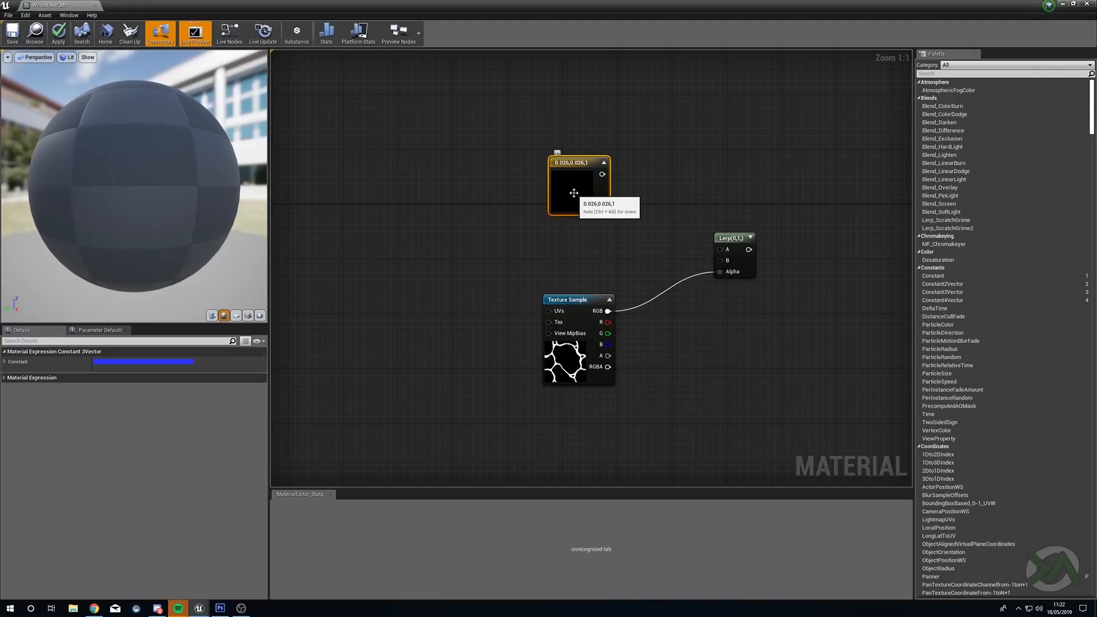
pyautogui.moveTo(574, 193); pyautogui.dragTo(566, 173)
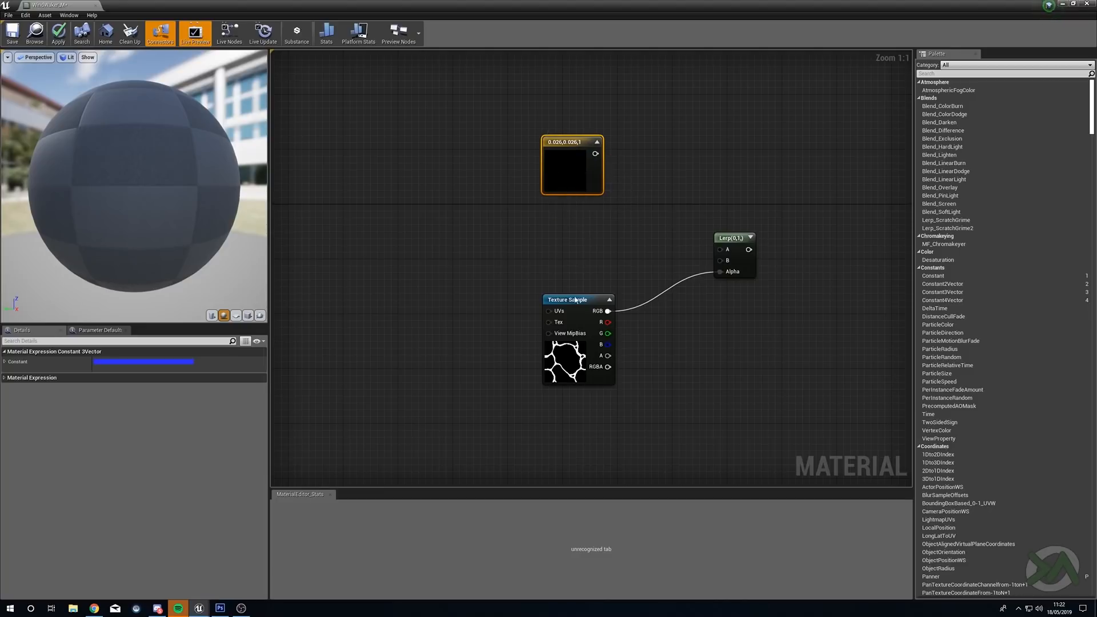
pyautogui.moveTo(566, 371); pyautogui.dragTo(565, 398)
pyautogui.moveTo(566, 173); pyautogui.dragTo(572, 187)
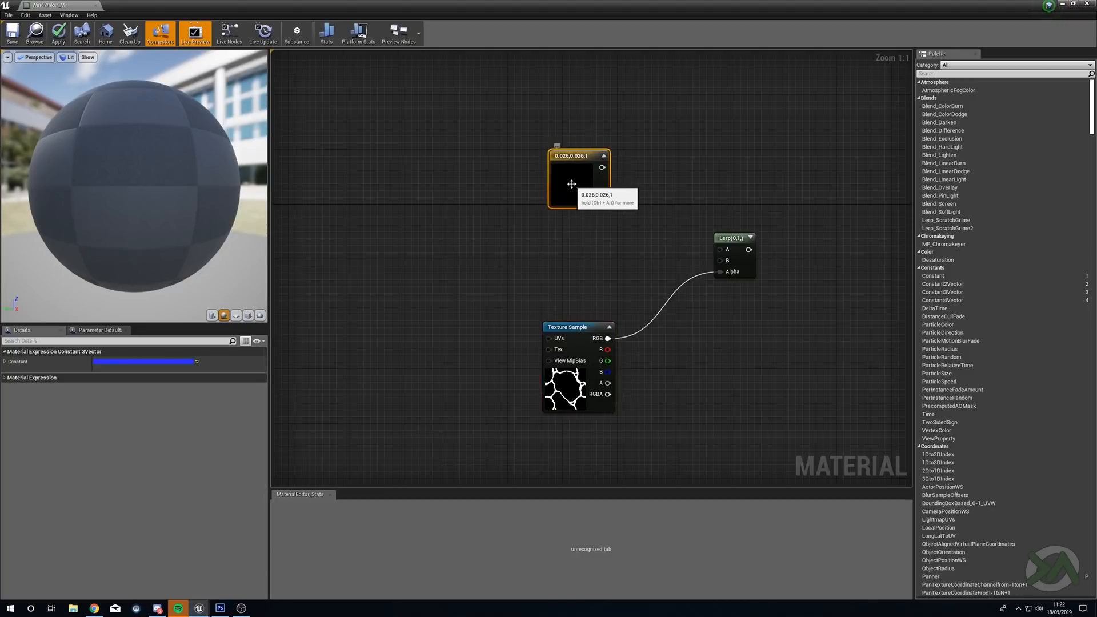
pyautogui.moveTo(602, 167); pyautogui.dragTo(723, 254)
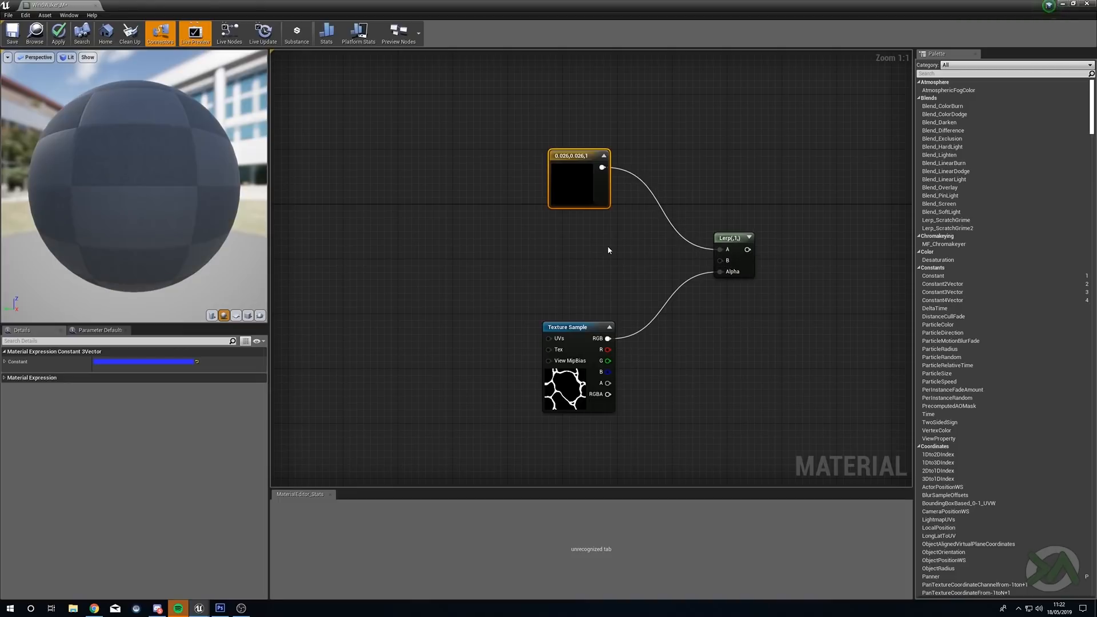
# Add a second Constant3Vector, connect it to the Lerp's B input and set its colour to pale blue-white (0.859, 0.939, 1)
pyautogui.click(574, 239)
pyautogui.moveTo(608, 243); pyautogui.dragTo(722, 262)
pyautogui.doubleClick(590, 260)
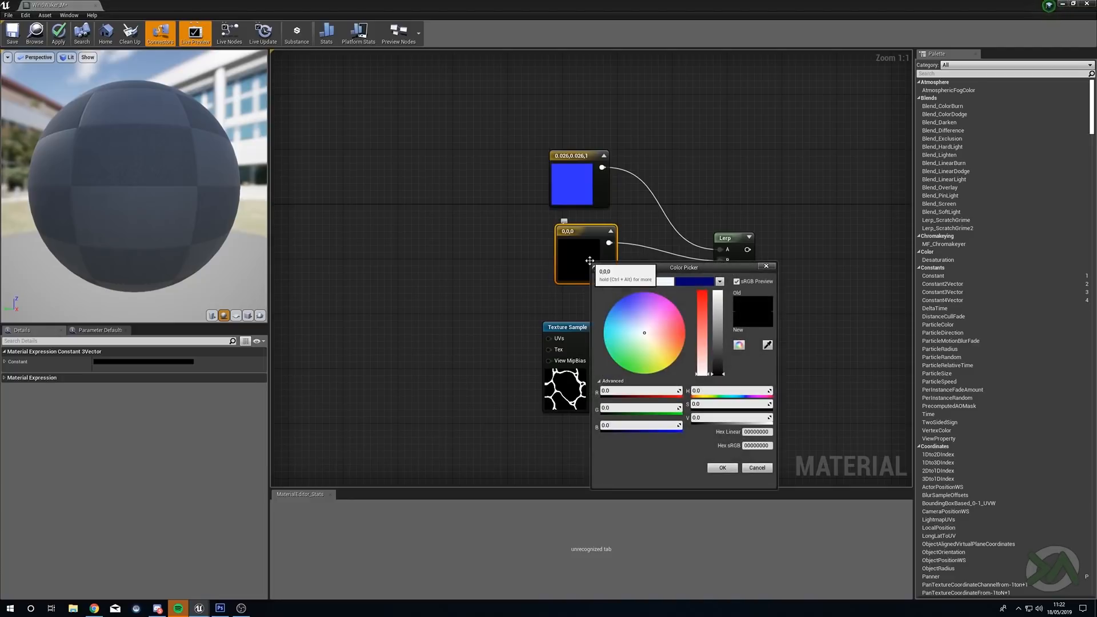
pyautogui.click(654, 281)
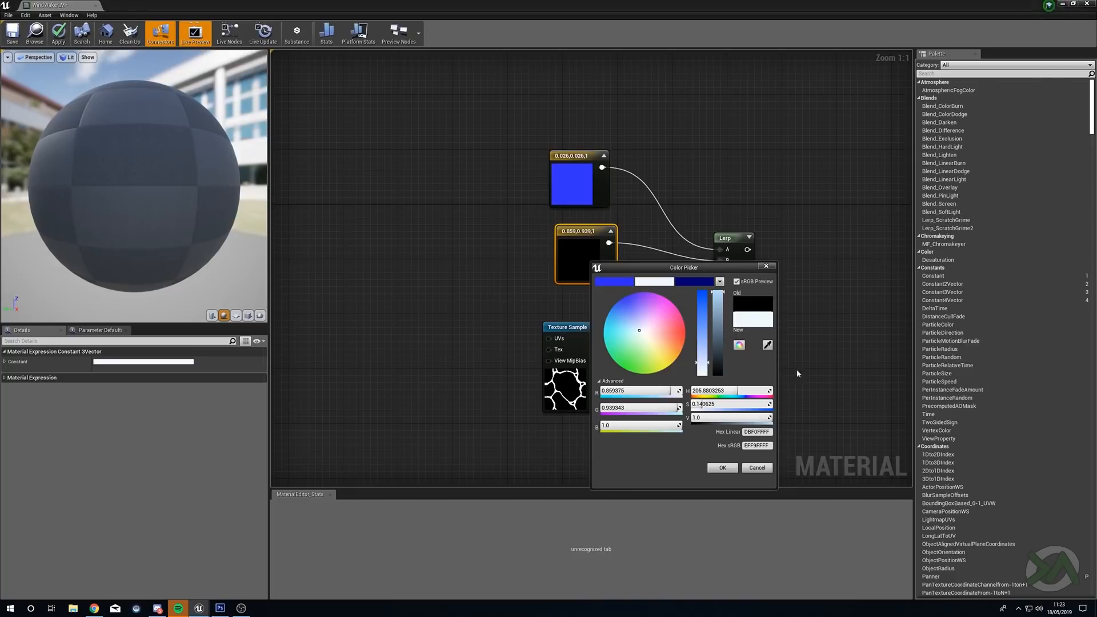
pyautogui.click(722, 467)
pyautogui.moveTo(568, 327); pyautogui.dragTo(575, 313)
# Preview the Lerp result on the sphere, stop the preview and align the Lerp with the blue constant
pyautogui.rightClick(730, 241)
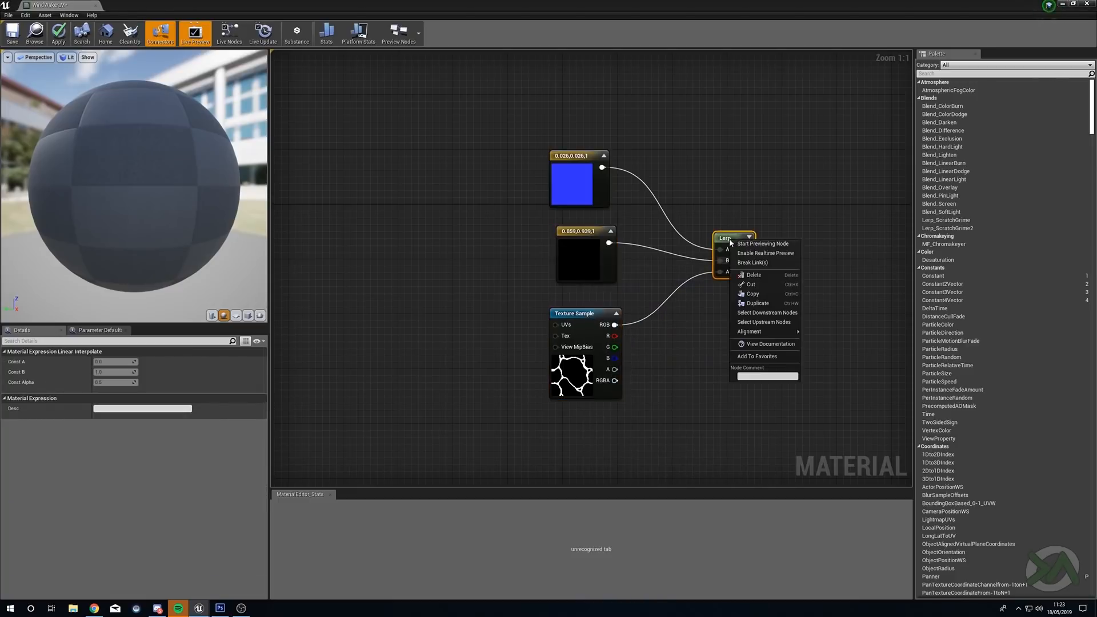
pyautogui.click(733, 243)
pyautogui.moveTo(735, 238); pyautogui.dragTo(735, 176)
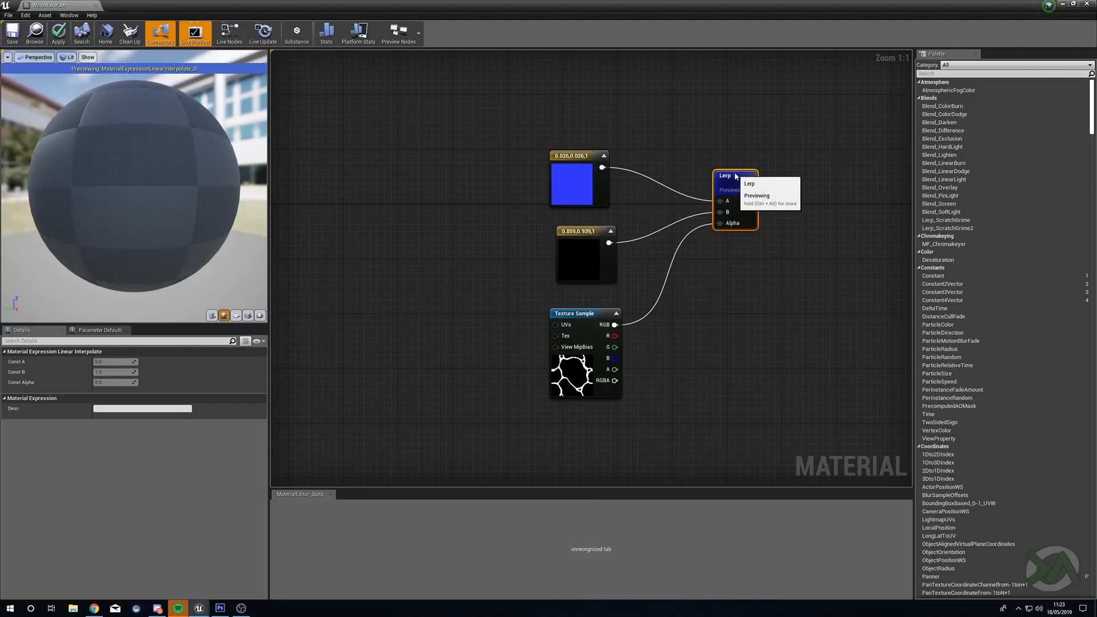
pyautogui.moveTo(559, 312); pyautogui.dragTo(557, 305)
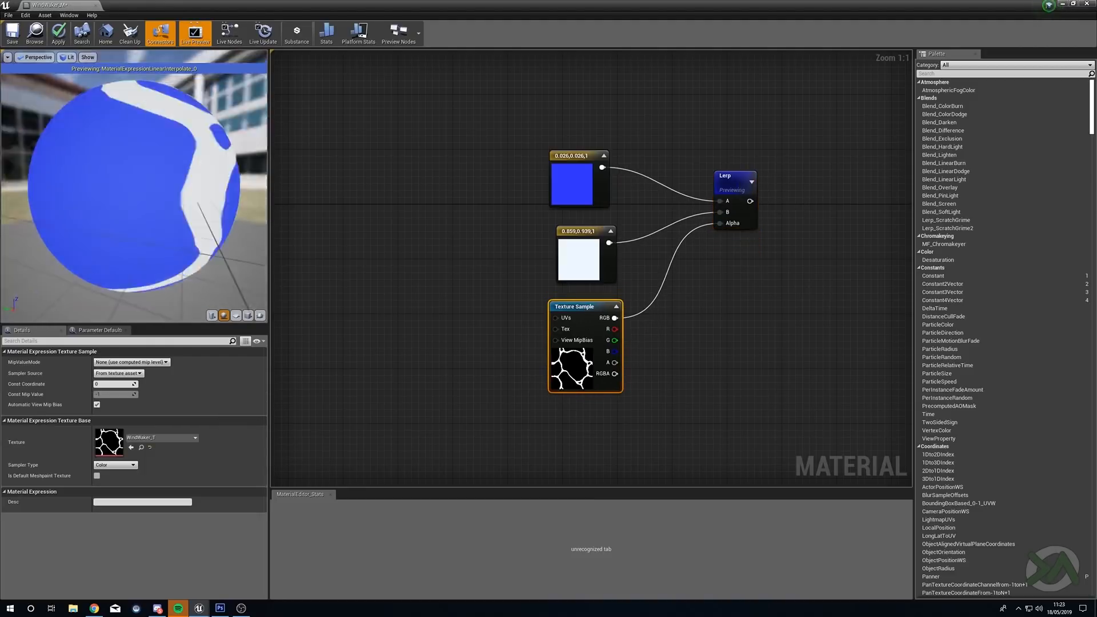
pyautogui.moveTo(171, 140); pyautogui.dragTo(190, 164)
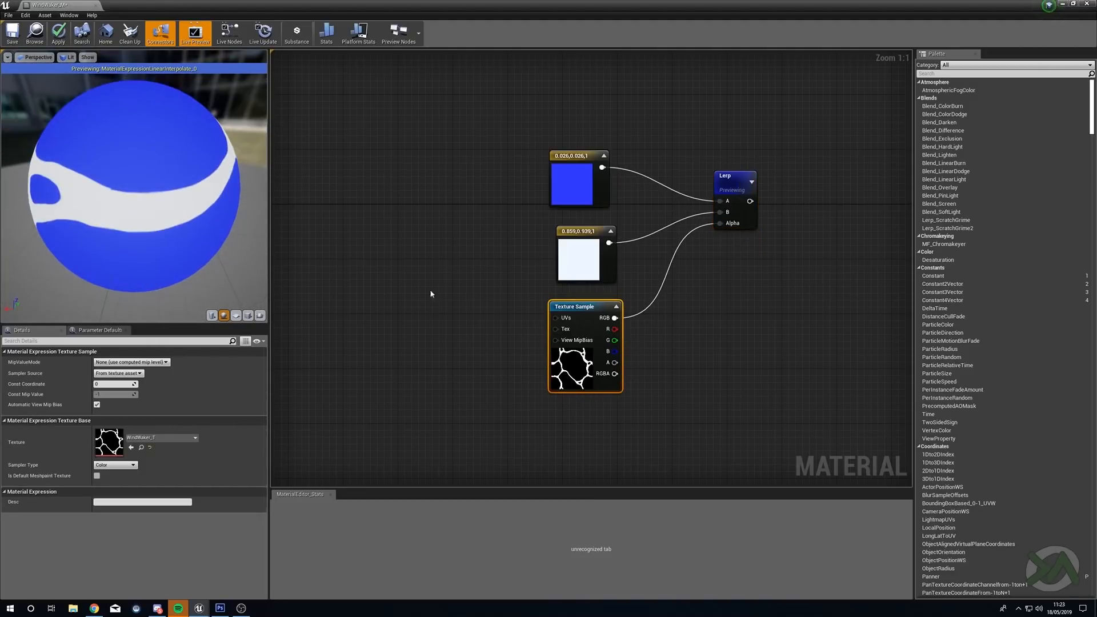
pyautogui.rightClick(733, 179)
pyautogui.click(746, 184)
pyautogui.moveTo(732, 178); pyautogui.dragTo(731, 157)
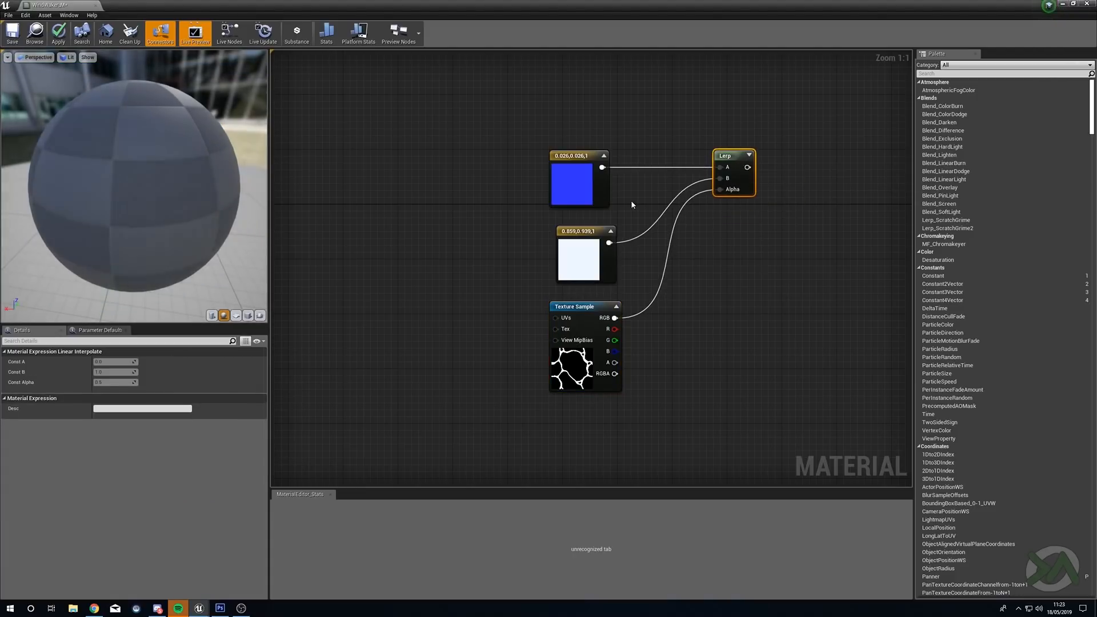
# Duplicate the Lerp with its two colour constants and Texture Sample, placing the copy below the original group
pyautogui.moveTo(465, 110); pyautogui.dragTo(788, 363)
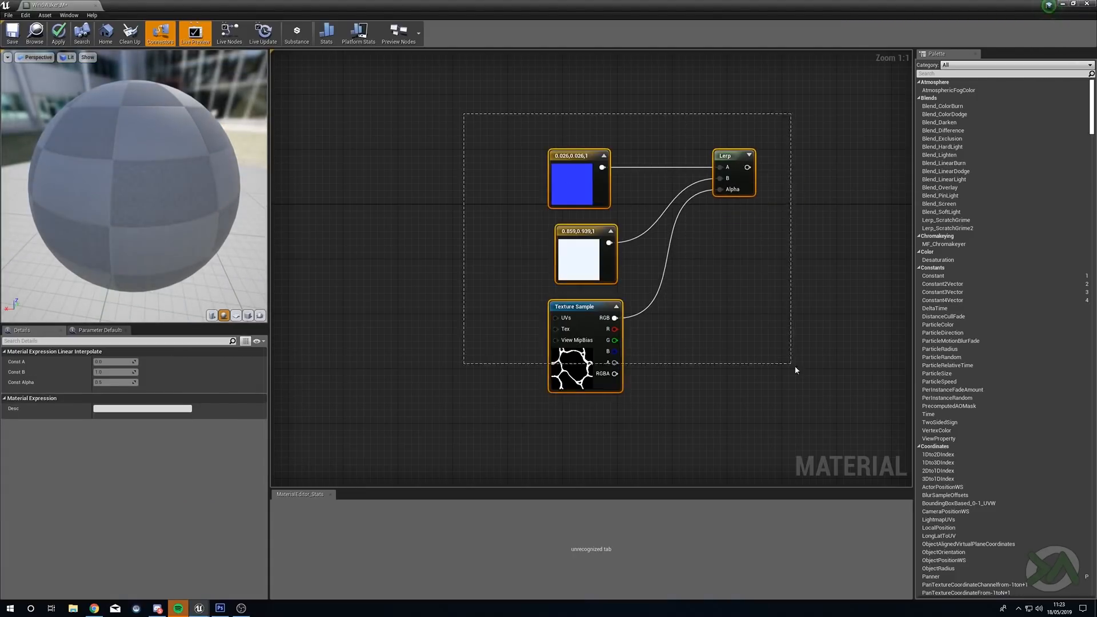
pyautogui.moveTo(788, 362); pyautogui.dragTo(800, 296, button='right')
pyautogui.hotkey('ctrl', 'c')
pyautogui.hotkey('ctrl', 'v')
pyautogui.moveTo(661, 301); pyautogui.dragTo(606, 355)
pyautogui.moveTo(720, 319); pyautogui.dragTo(726, 300, button='right')
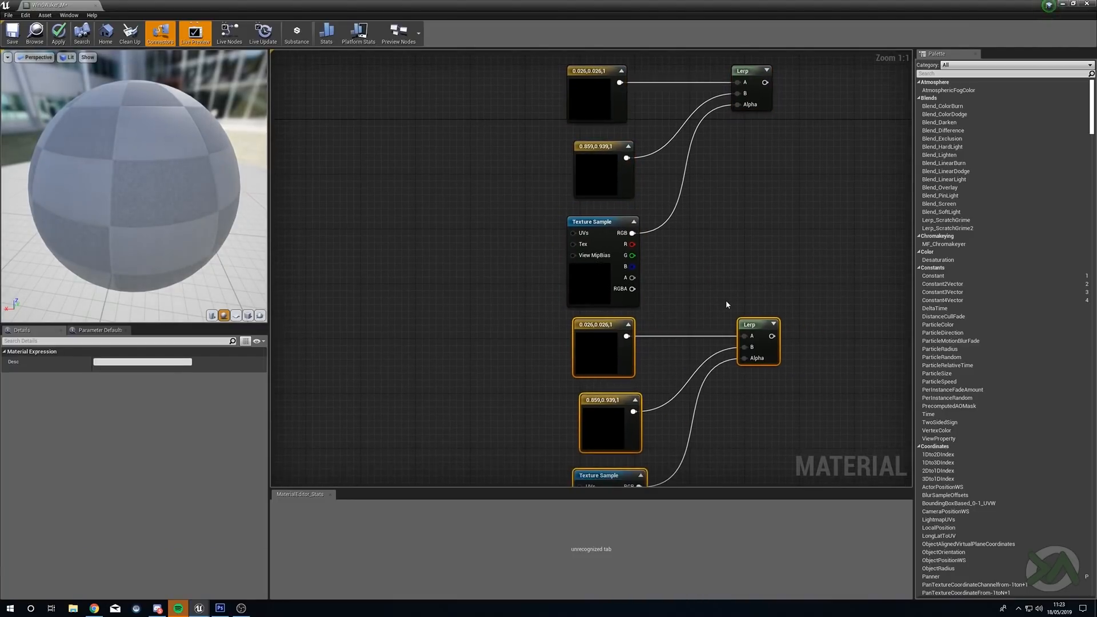
pyautogui.click(725, 300)
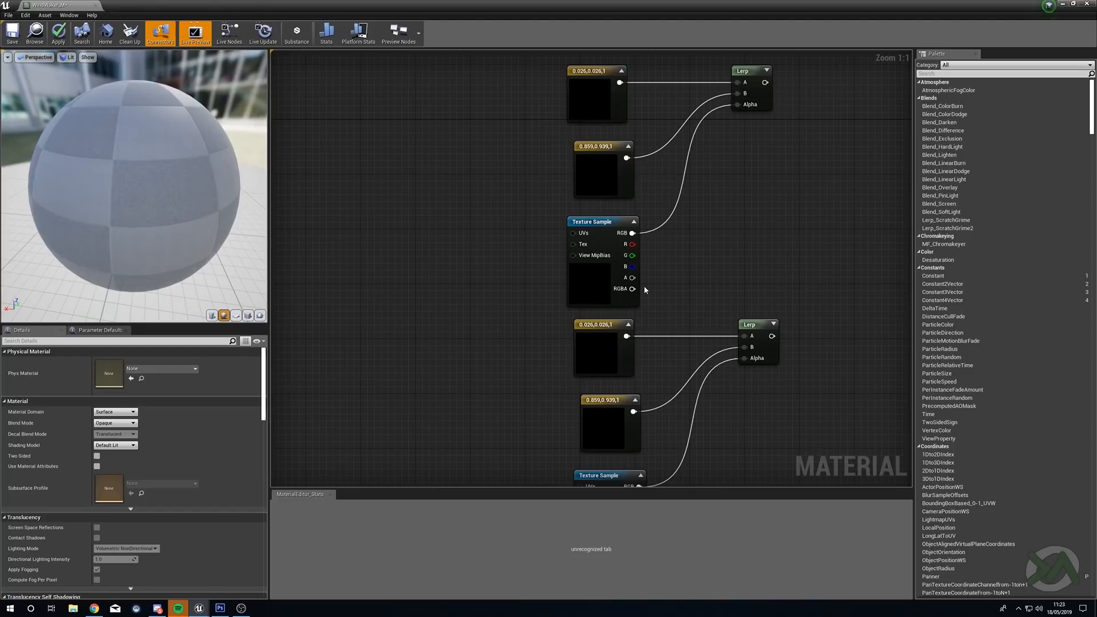
# Set the copied group's pale constant to the saved dark blue (0, 0, 0.159)
pyautogui.moveTo(663, 347); pyautogui.dragTo(665, 257, button='right')
pyautogui.click(620, 341)
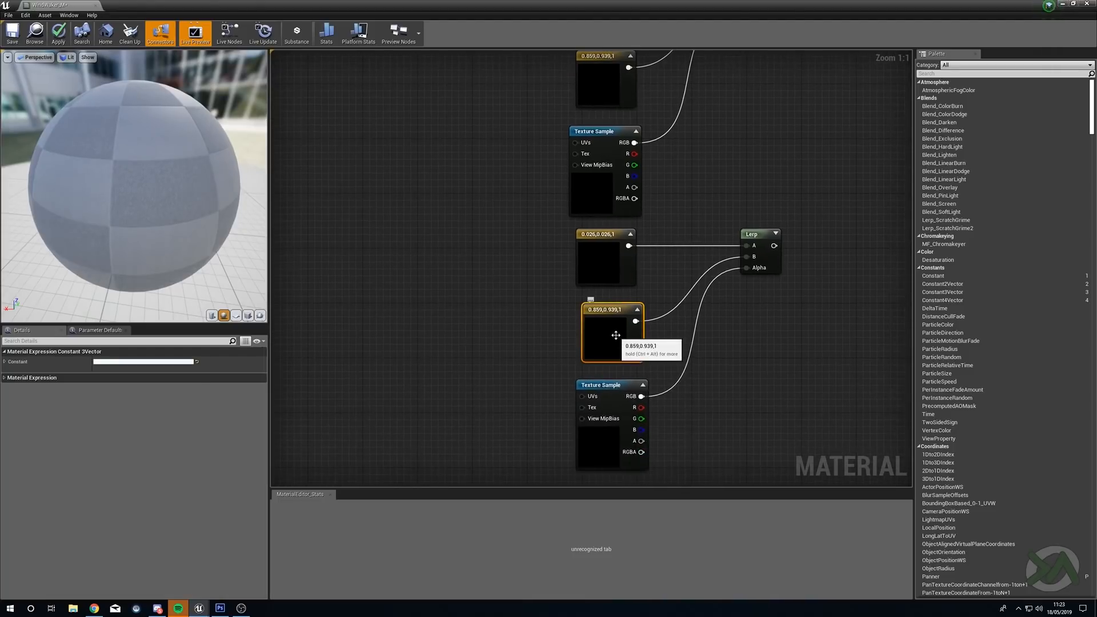
pyautogui.doubleClick(620, 340)
pyautogui.click(753, 360)
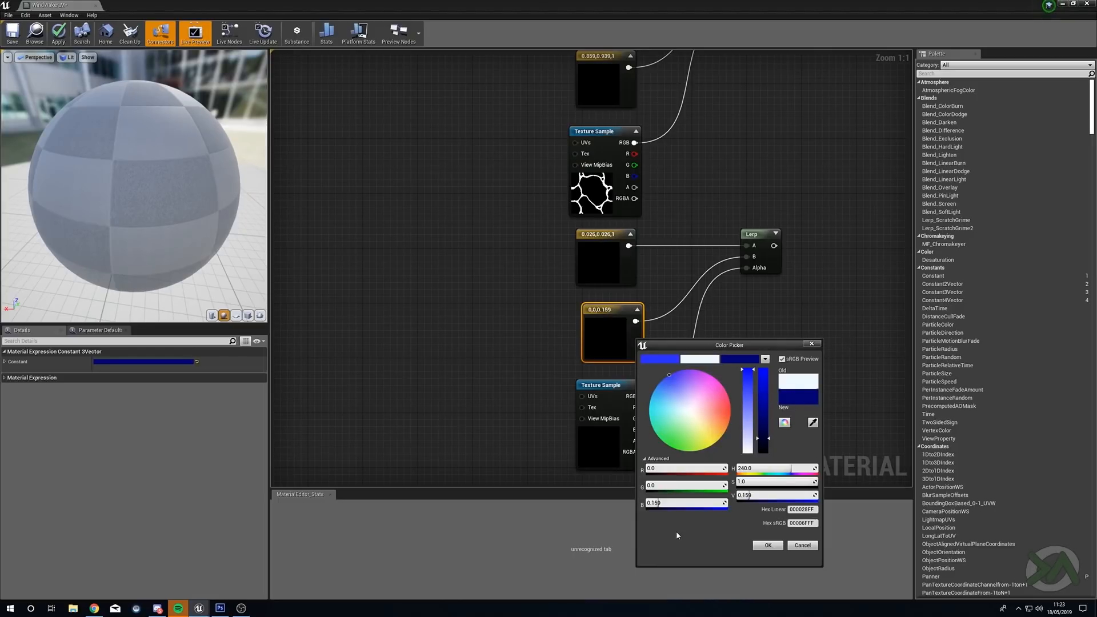
pyautogui.click(768, 545)
pyautogui.click(749, 358)
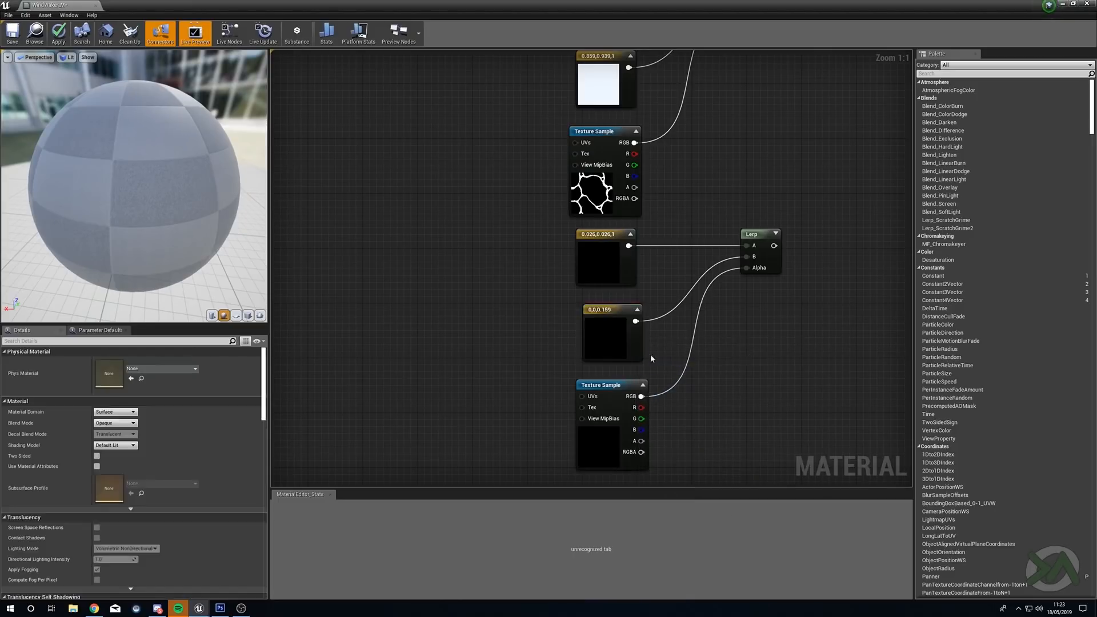
# Shift the whole copied node group slightly so it sits clear of the original group
pyautogui.moveTo(546, 253); pyautogui.dragTo(753, 400)
pyautogui.moveTo(618, 344); pyautogui.dragTo(604, 358)
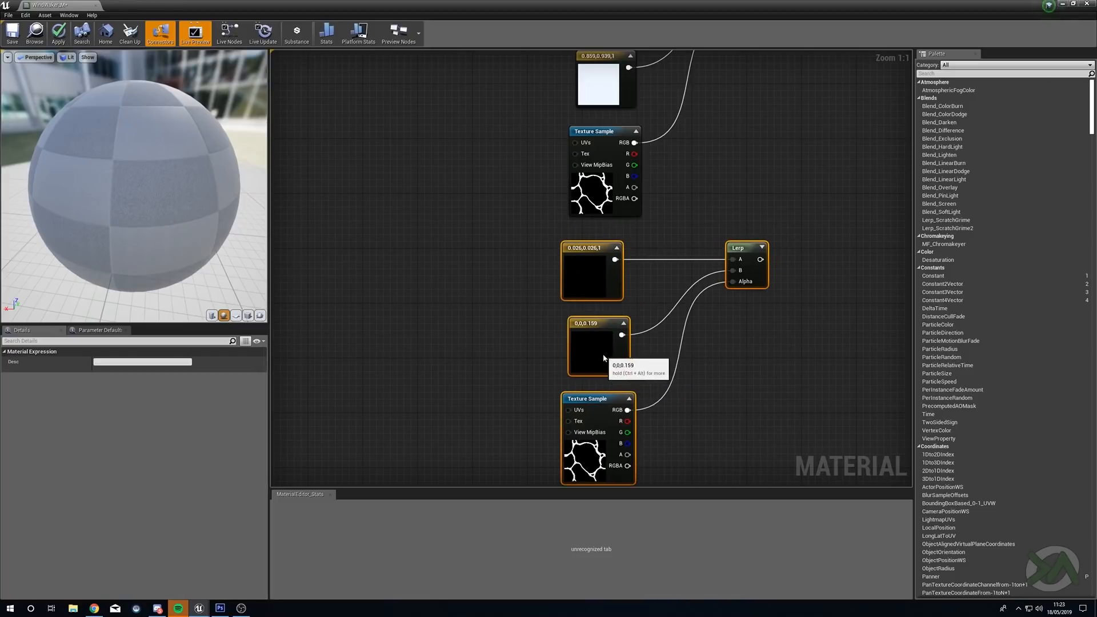
pyautogui.click(678, 299)
# Preview the copied Lerp's result on the sphere, stop the preview and align the Lerp with its blue constant
pyautogui.rightClick(743, 248)
pyautogui.click(771, 253)
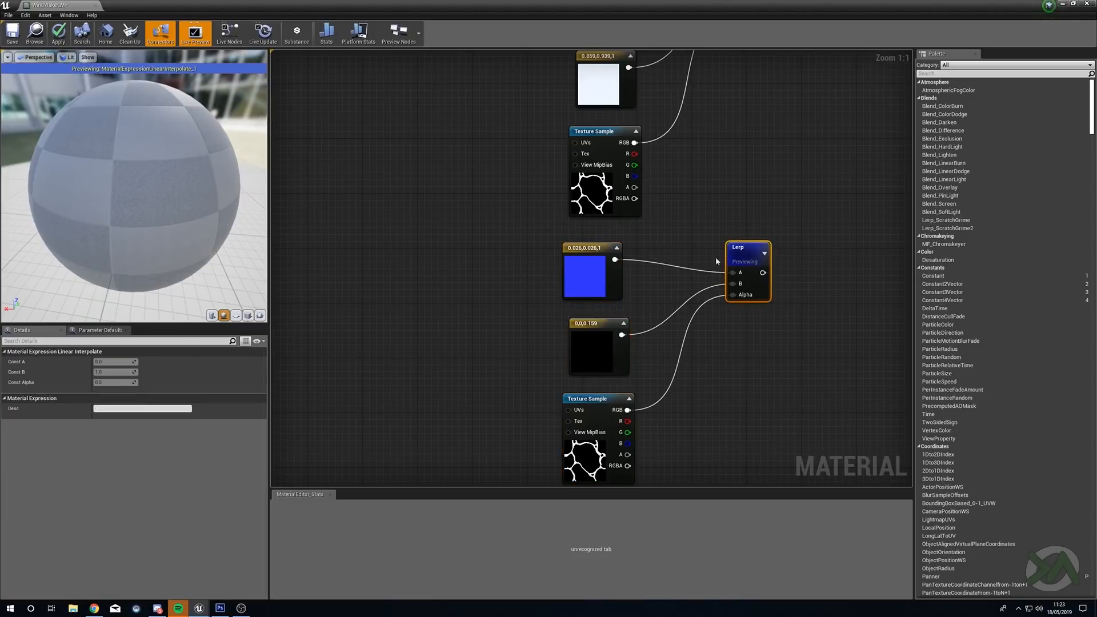
pyautogui.moveTo(746, 258); pyautogui.dragTo(752, 244)
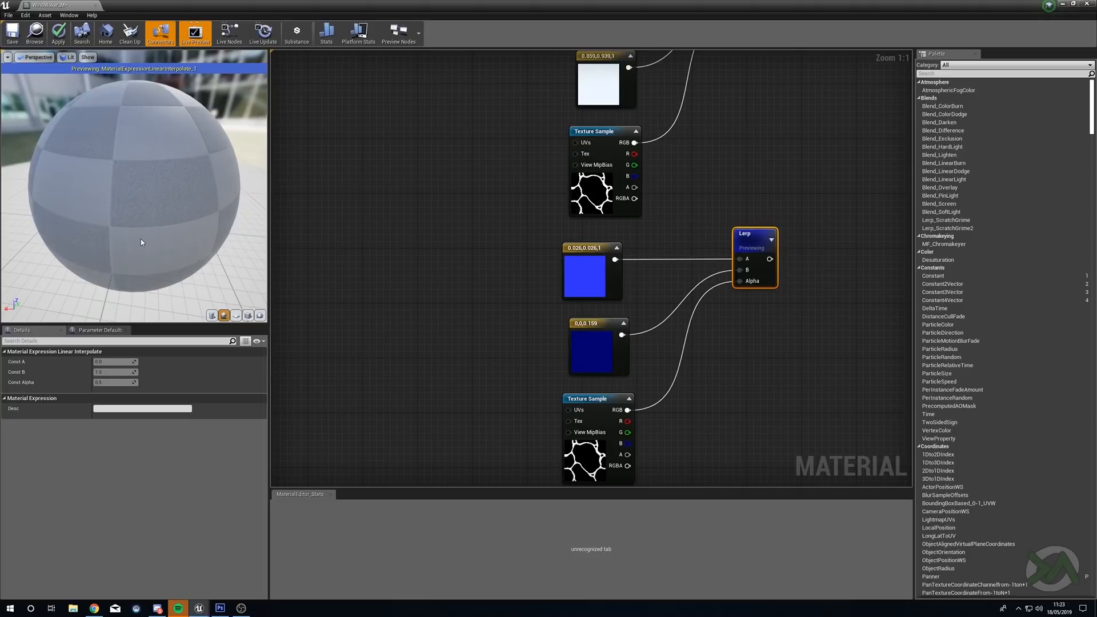
pyautogui.moveTo(140, 239); pyautogui.dragTo(177, 240)
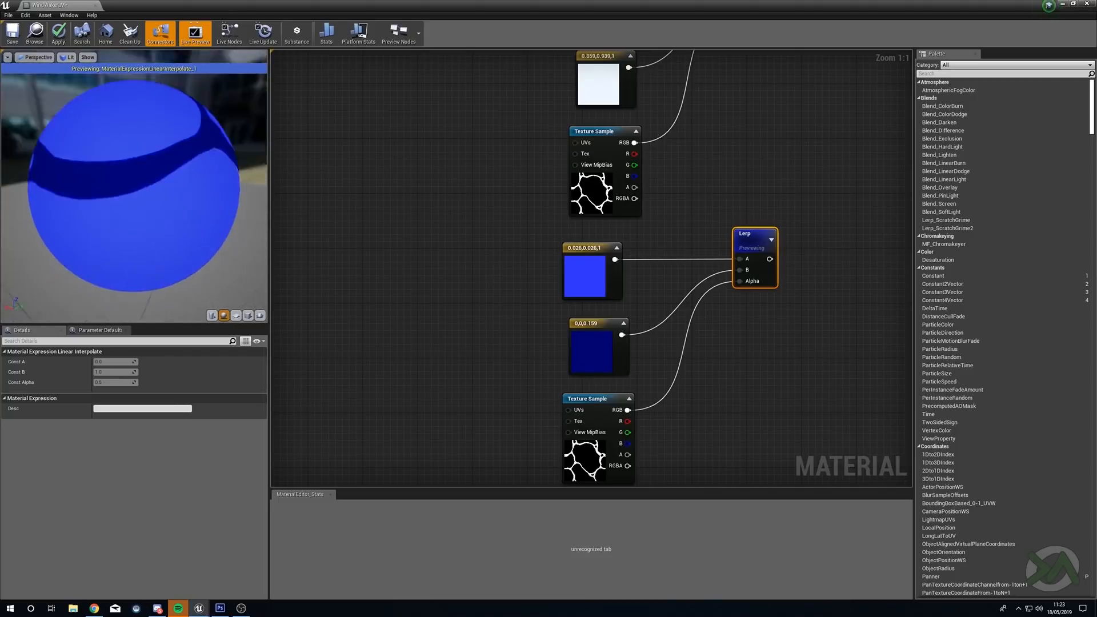
pyautogui.rightClick(753, 237)
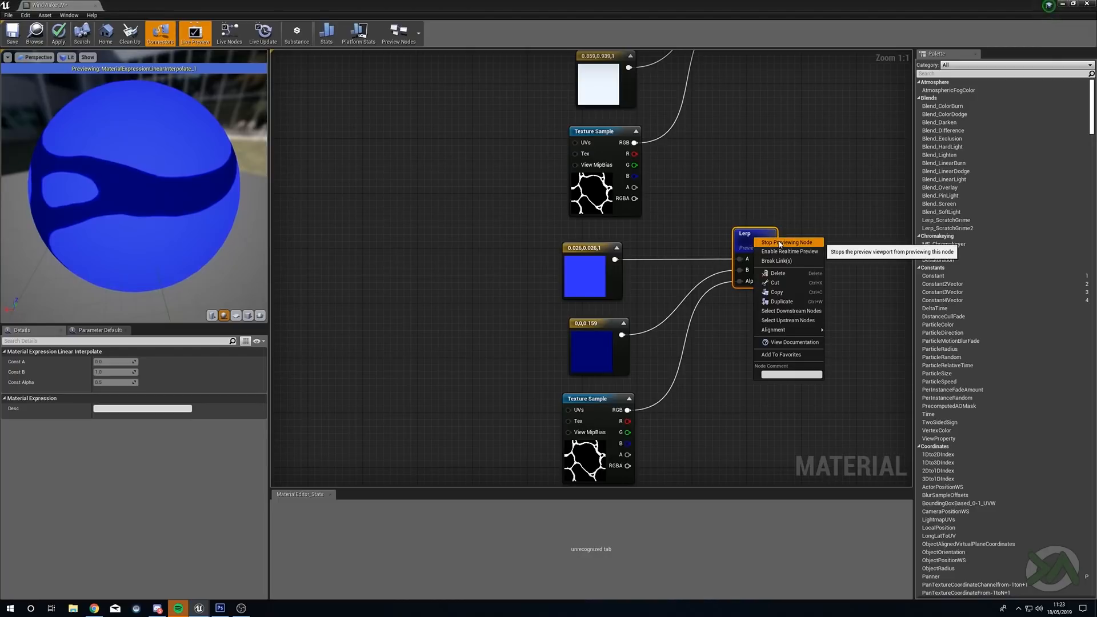
pyautogui.click(773, 241)
pyautogui.moveTo(754, 240); pyautogui.dragTo(748, 254)
pyautogui.moveTo(811, 253); pyautogui.dragTo(661, 330, button='right')
pyautogui.moveTo(690, 271); pyautogui.dragTo(561, 298, button='right')
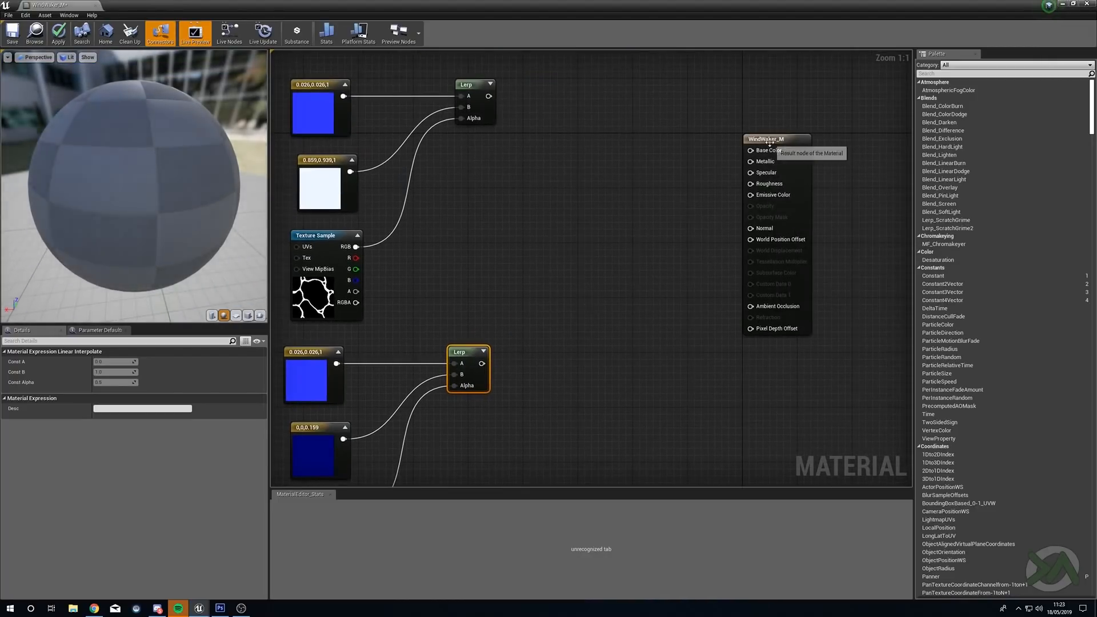
# Shift the WindWaker_M result node away from the Lerps and add a Blend_Screen node in the gap between them
pyautogui.moveTo(769, 140); pyautogui.dragTo(823, 126)
pyautogui.click(608, 222)
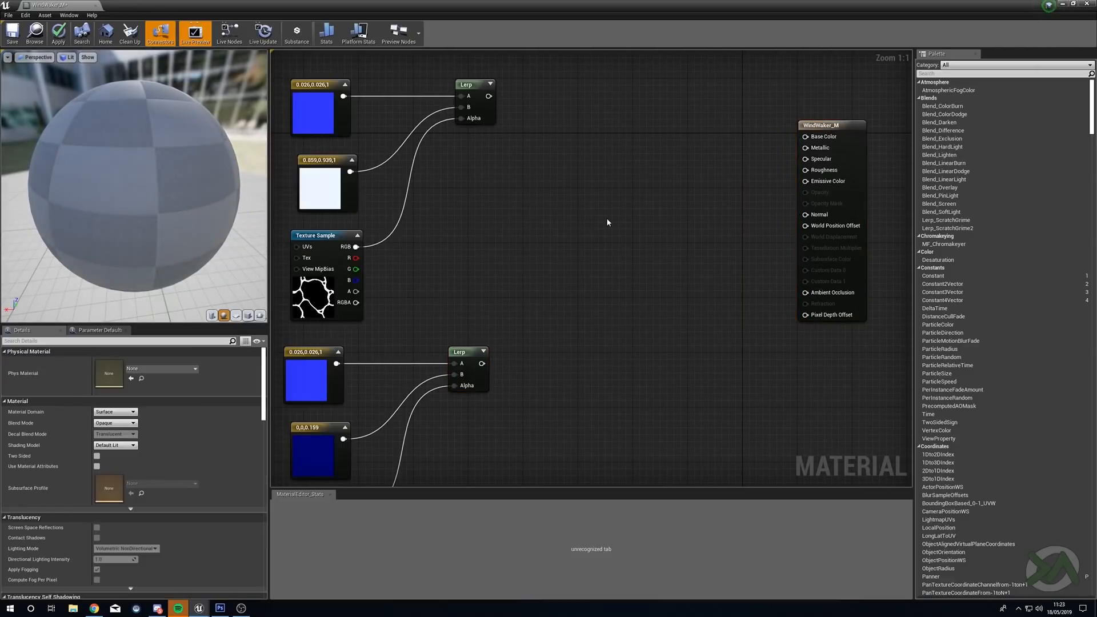
pyautogui.rightClick(603, 212)
pyautogui.write('b')
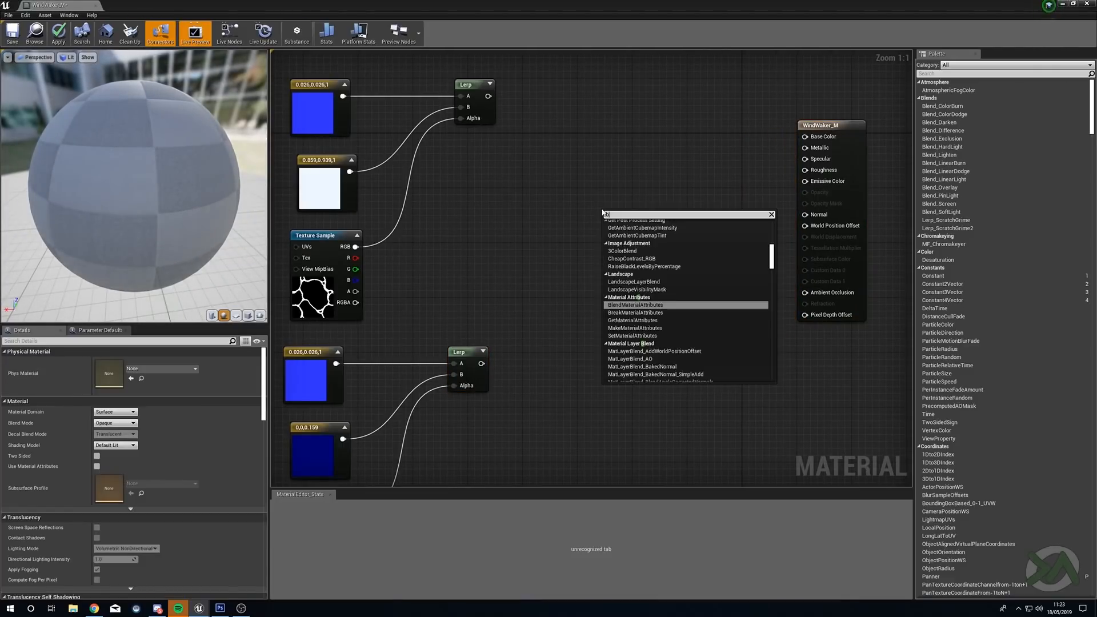
pyautogui.write('lend screen')
pyautogui.press('Return')
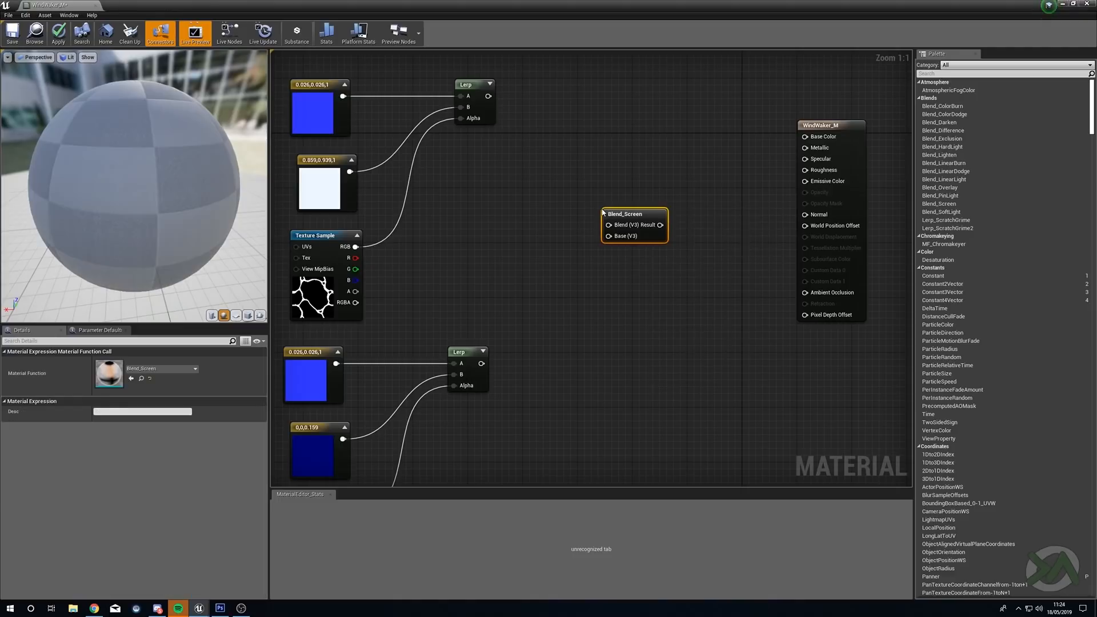
# Connect the upper Lerp to Blend_Screen's Blend input and the lower Lerp to its Base input
pyautogui.moveTo(507, 111); pyautogui.dragTo(532, 120, button='right')
pyautogui.moveTo(513, 105); pyautogui.dragTo(633, 234)
pyautogui.moveTo(505, 373); pyautogui.dragTo(633, 246)
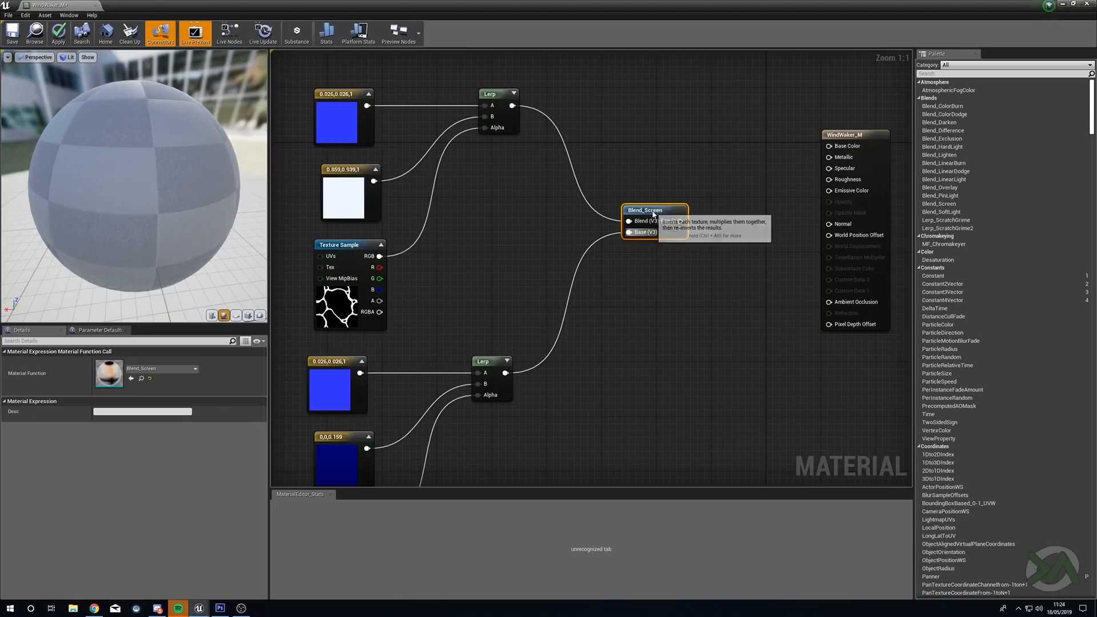
pyautogui.click(630, 324)
pyautogui.moveTo(629, 326); pyautogui.dragTo(642, 283, button='right')
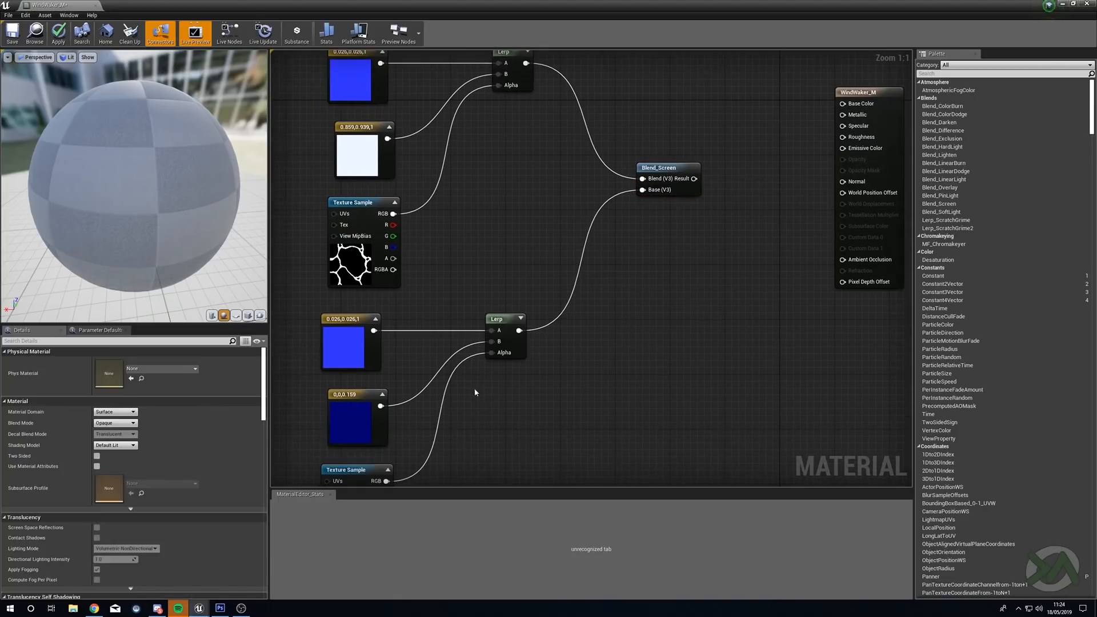
# Preview Blend_Screen's result on the sphere, examining the blended pattern and the white and dark blue constants behind it
pyautogui.moveTo(474, 393); pyautogui.dragTo(561, 344, button='right')
pyautogui.moveTo(354, 281); pyautogui.dragTo(663, 446)
pyautogui.moveTo(682, 369); pyautogui.dragTo(628, 434, button='right')
pyautogui.click(655, 385)
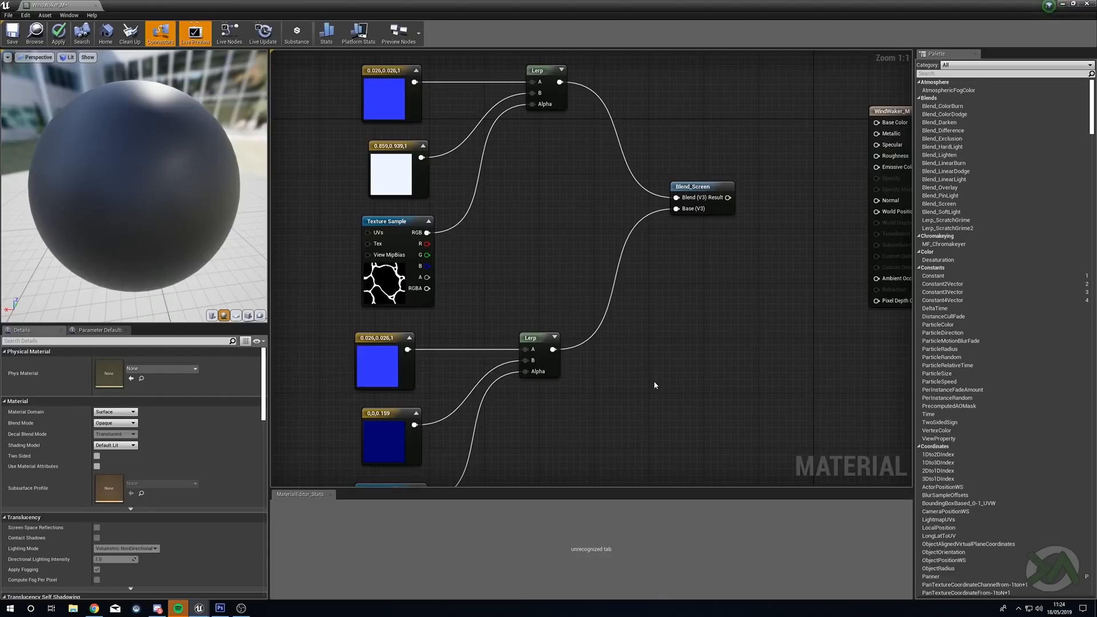
pyautogui.rightClick(718, 189)
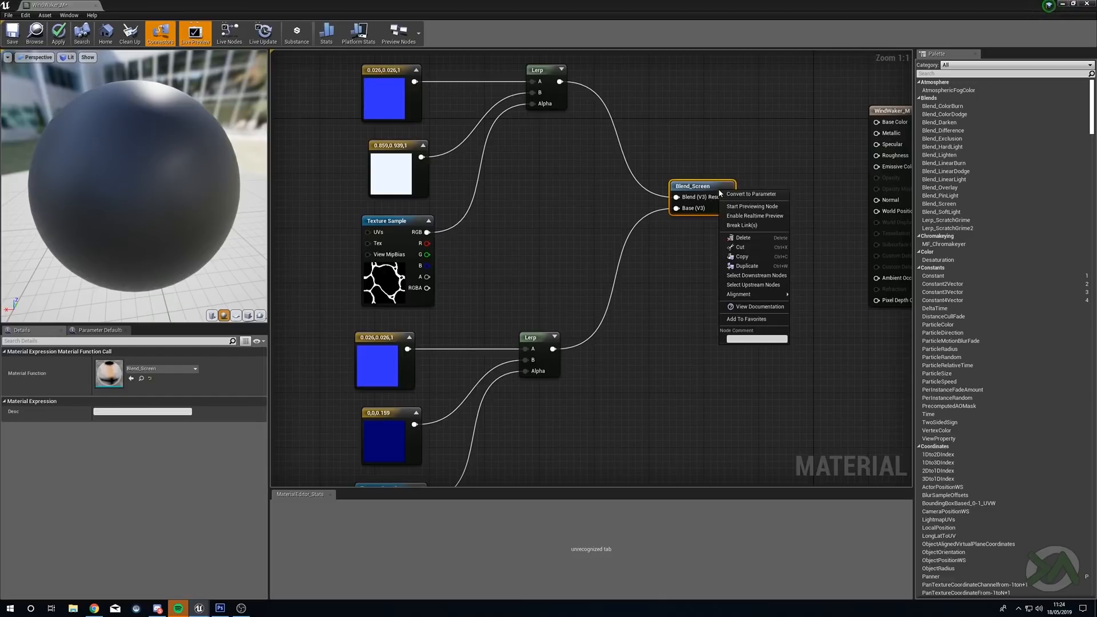
pyautogui.click(753, 207)
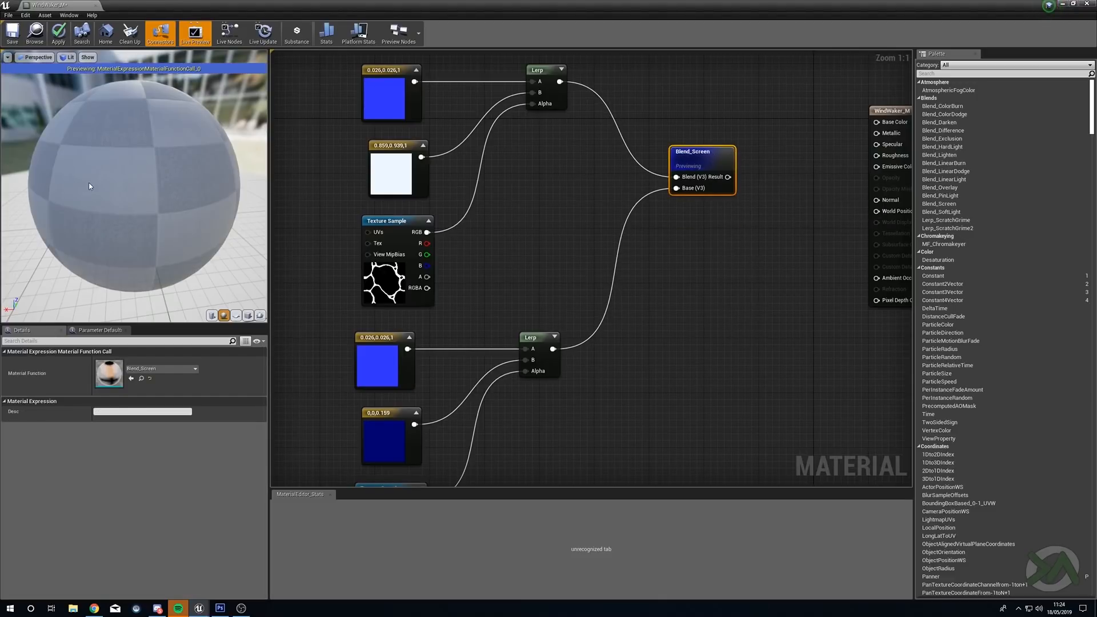
pyautogui.moveTo(88, 183); pyautogui.dragTo(158, 151)
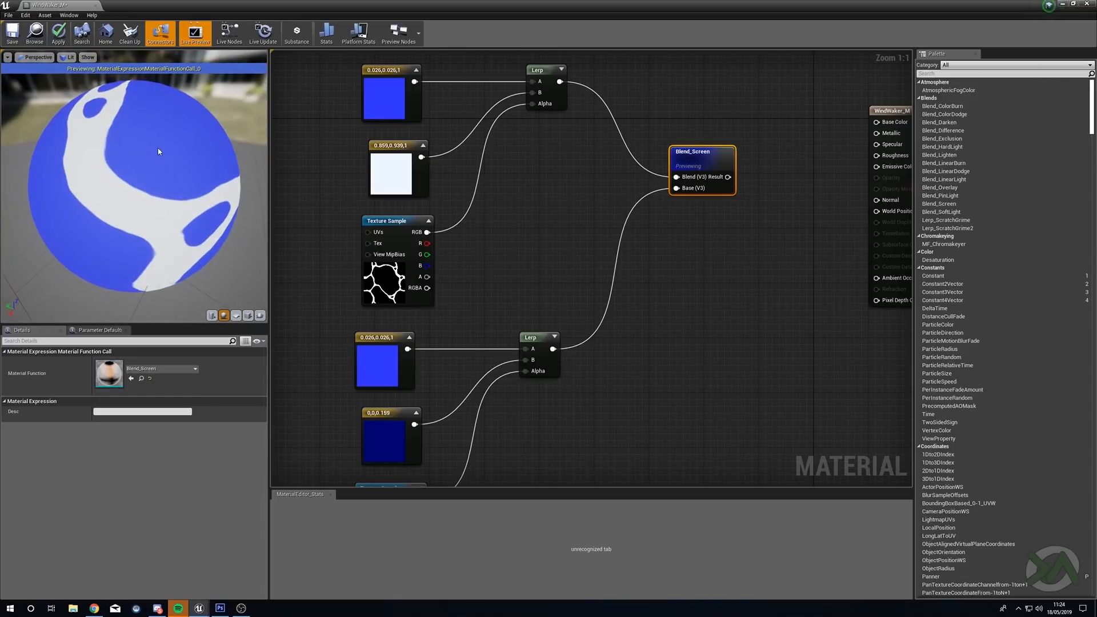
pyautogui.click(377, 166)
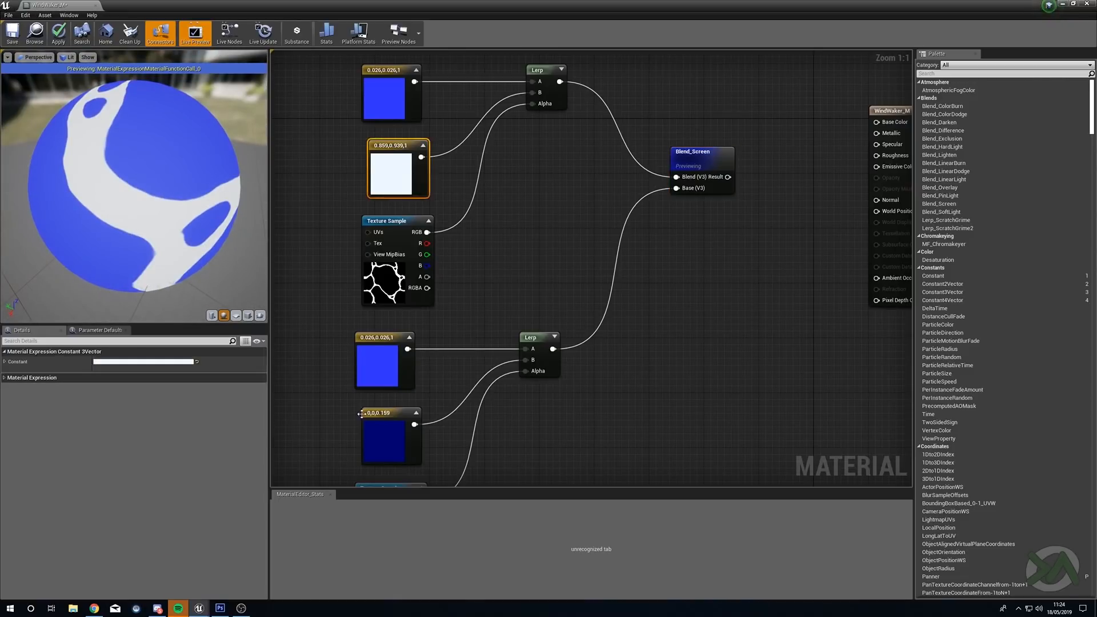
pyautogui.click(388, 442)
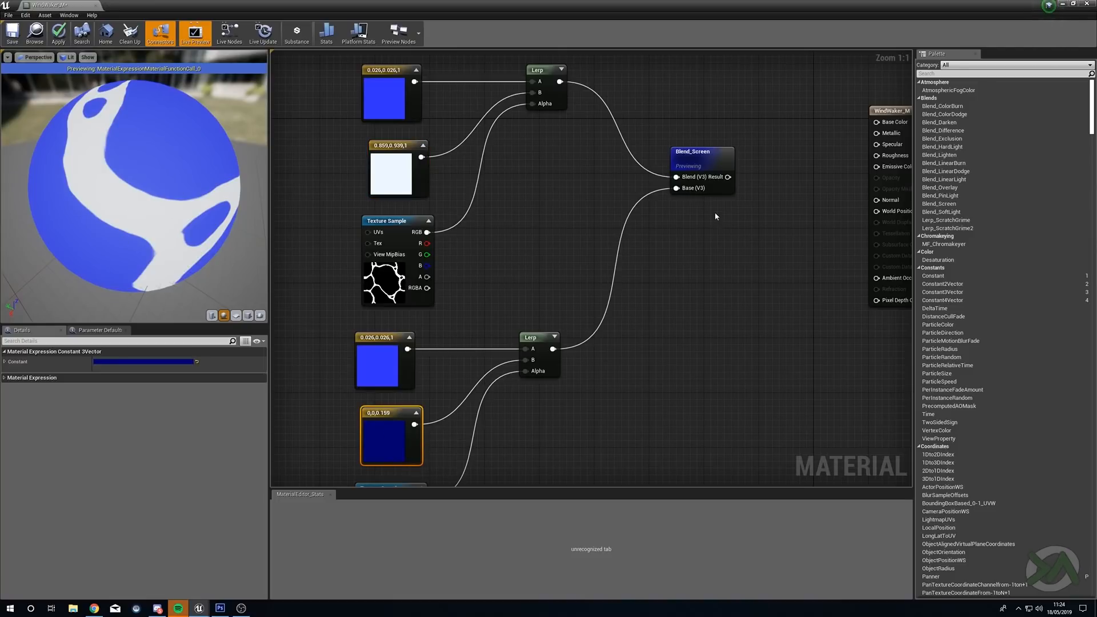
# Stop previewing Blend_Screen and connect its result to the material's Emissive Color
pyautogui.rightClick(704, 160)
pyautogui.click(725, 178)
pyautogui.moveTo(724, 178); pyautogui.dragTo(638, 206, button='right')
pyautogui.moveTo(640, 201); pyautogui.dragTo(808, 191)
# Move the dark blue constant and the lower Texture Sample up slightly to tighten the lower node group
pyautogui.moveTo(598, 278); pyautogui.dragTo(694, 258, button='right')
pyautogui.moveTo(638, 325); pyautogui.dragTo(704, 230, button='right')
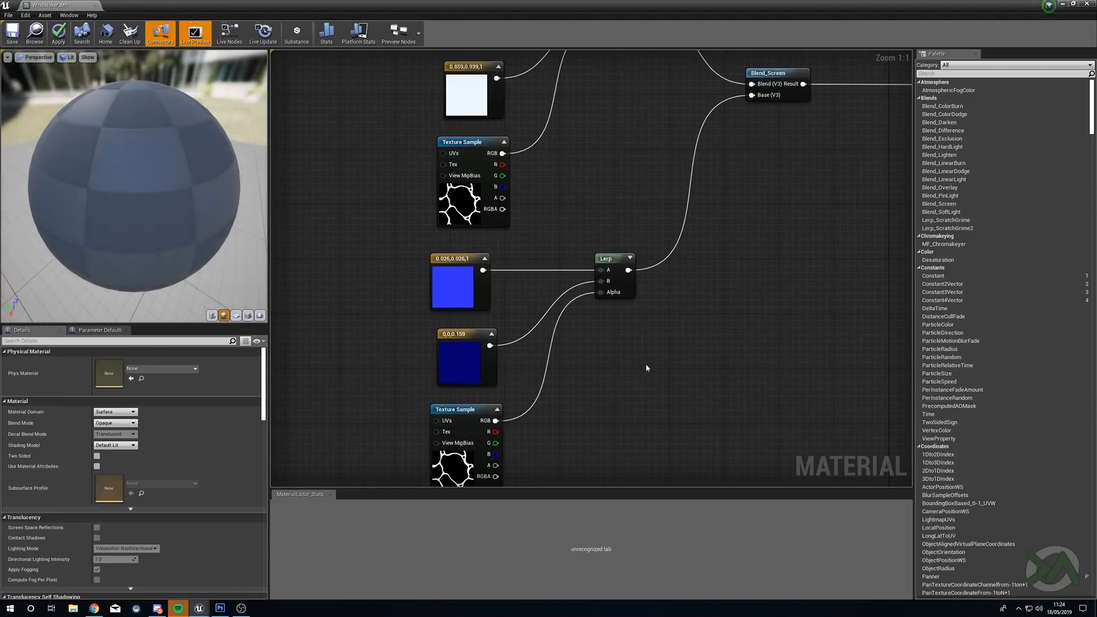
pyautogui.moveTo(608, 386)
pyautogui.mouseDown(button='right')
pyautogui.moveTo(620, 376)
pyautogui.moveTo(612, 381)
pyautogui.mouseUp(button='right')
pyautogui.moveTo(477, 338); pyautogui.dragTo(479, 331)
pyautogui.moveTo(479, 332); pyautogui.dragTo(539, 274, button='right')
pyautogui.moveTo(540, 379); pyautogui.dragTo(545, 366)
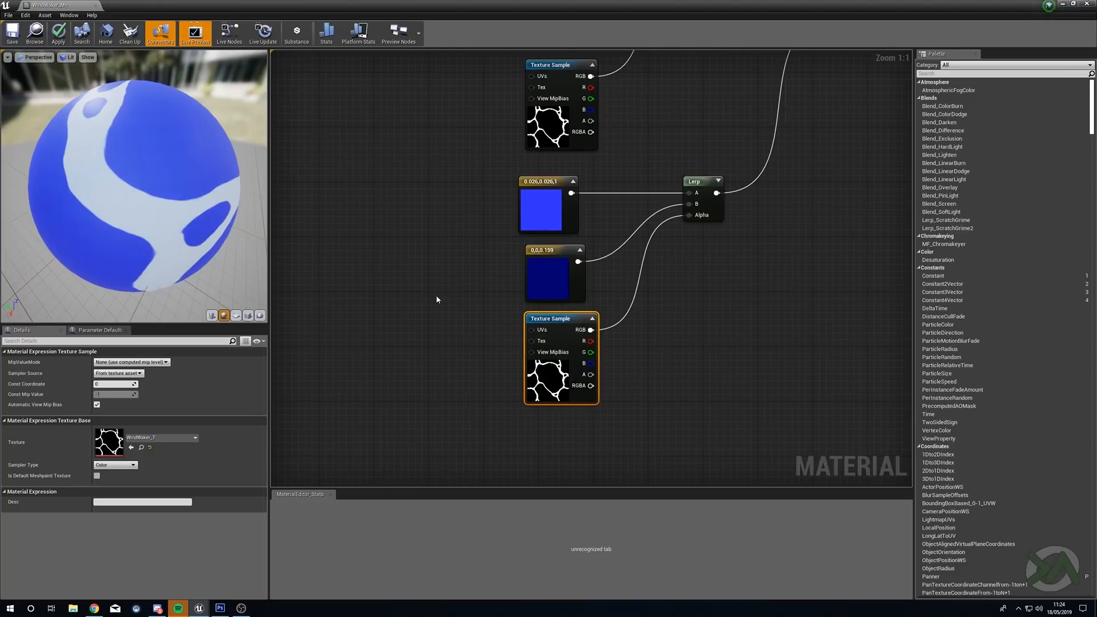
# Add a TexCoord and an Add node beside the lower Texture Sample, feeding the TexCoord into Add's A input
pyautogui.moveTo(437, 296); pyautogui.dragTo(519, 285, button='right')
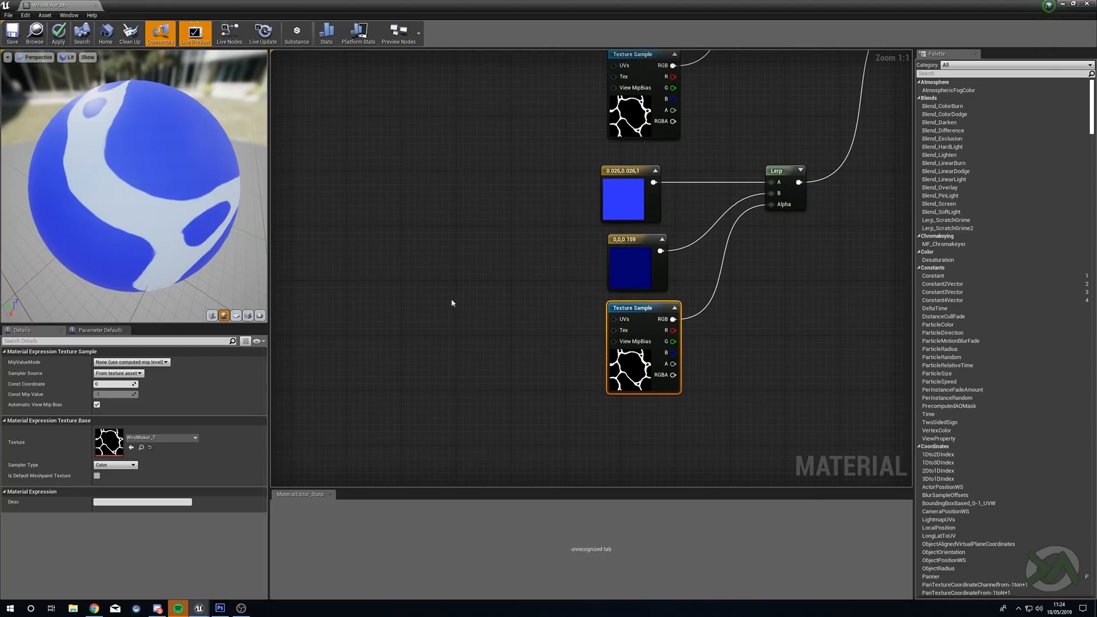
pyautogui.press('u')
pyautogui.click(421, 299)
pyautogui.moveTo(430, 306); pyautogui.dragTo(412, 281)
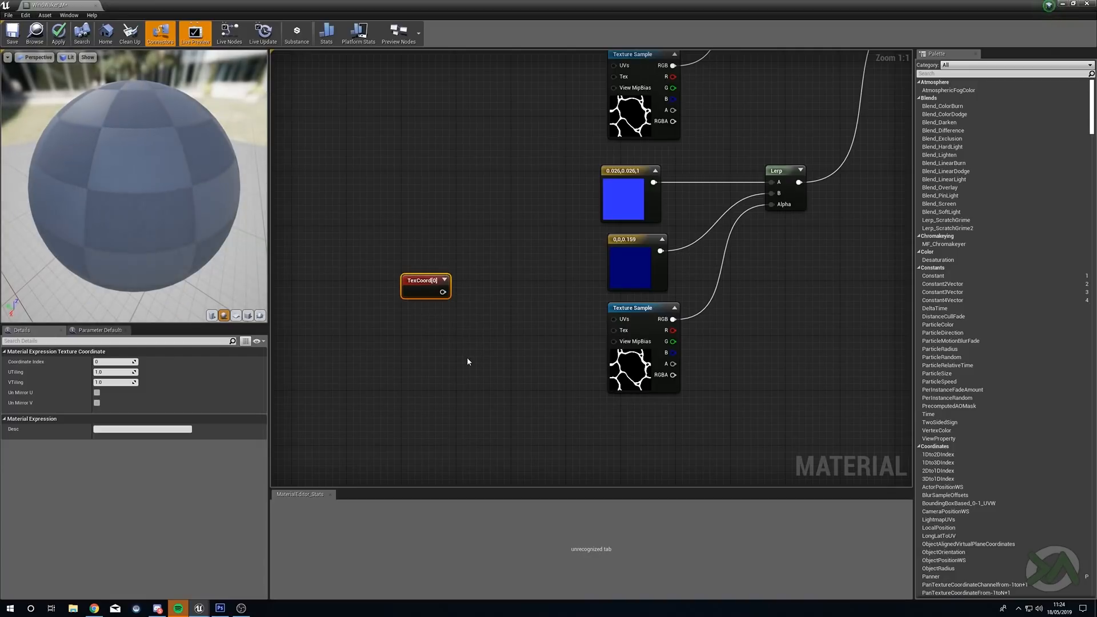
pyautogui.press('a')
pyautogui.click(449, 343)
pyautogui.moveTo(454, 346); pyautogui.dragTo(472, 320)
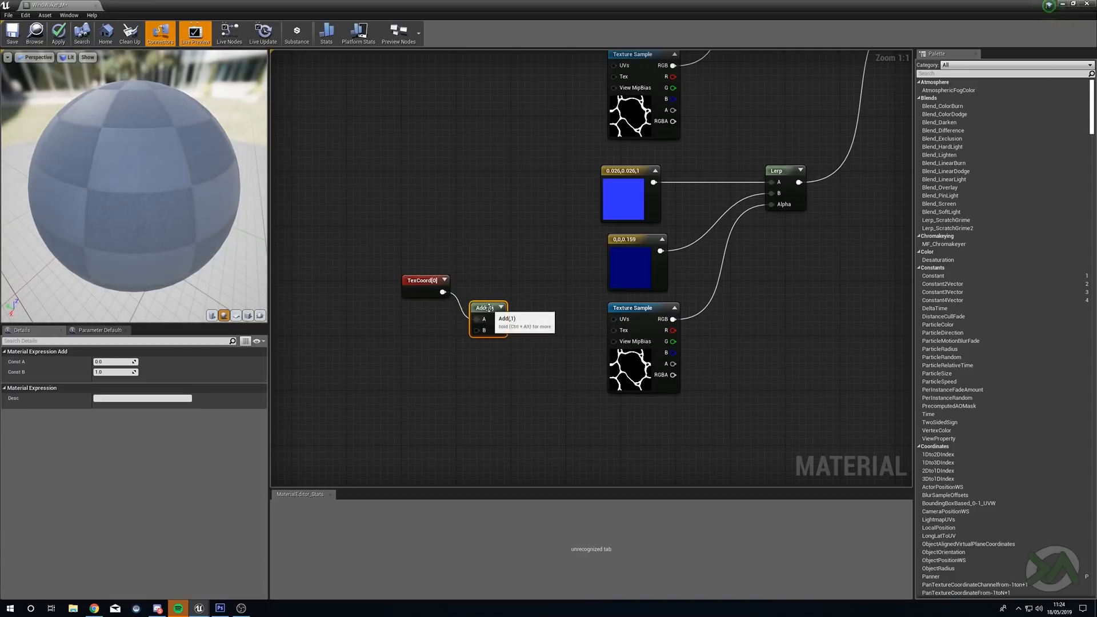
# Set the Add node's Const B to 0.5, connect it to the lower Texture Sample's UVs and line up the TexCoord
pyautogui.click(132, 371)
pyautogui.write('.5')
pyautogui.press('Return')
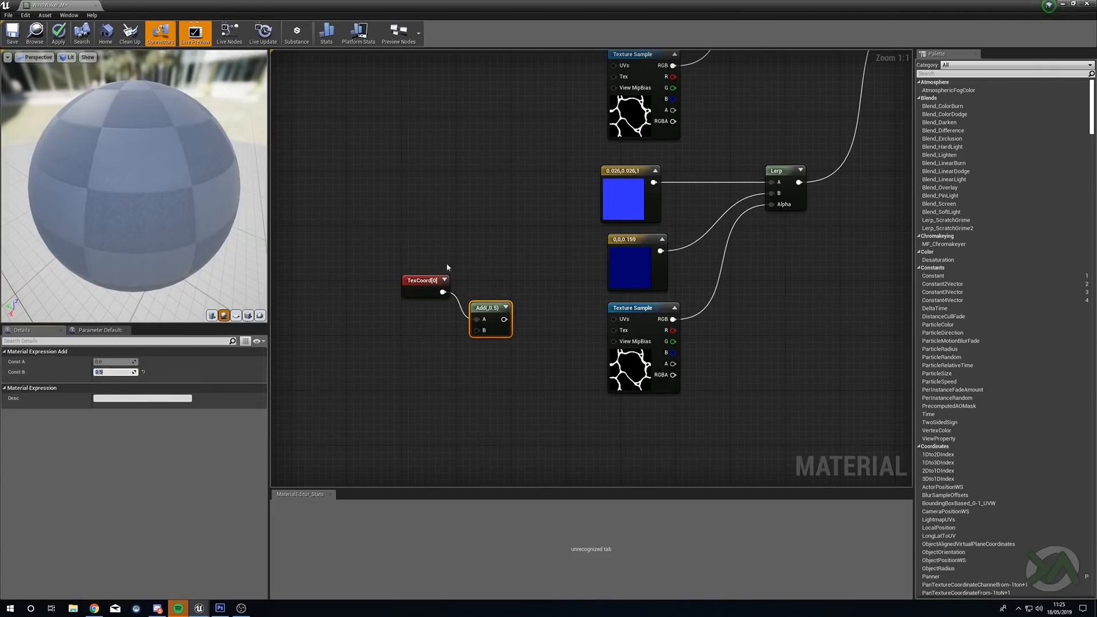
pyautogui.moveTo(503, 318); pyautogui.dragTo(614, 319)
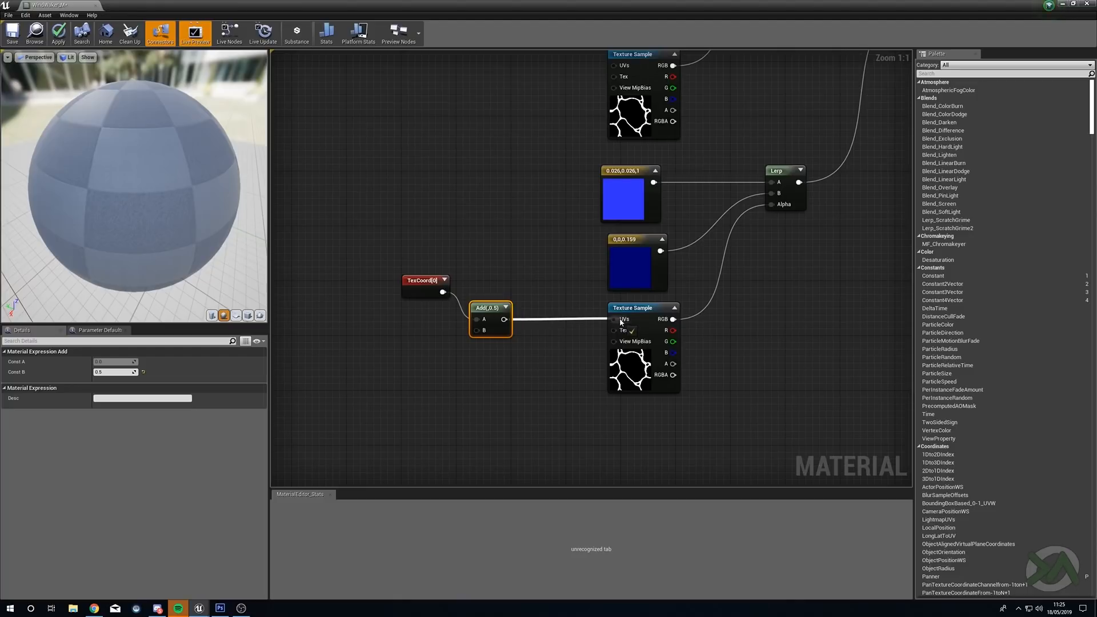
pyautogui.moveTo(513, 312); pyautogui.dragTo(547, 313)
pyautogui.moveTo(422, 280); pyautogui.dragTo(442, 301)
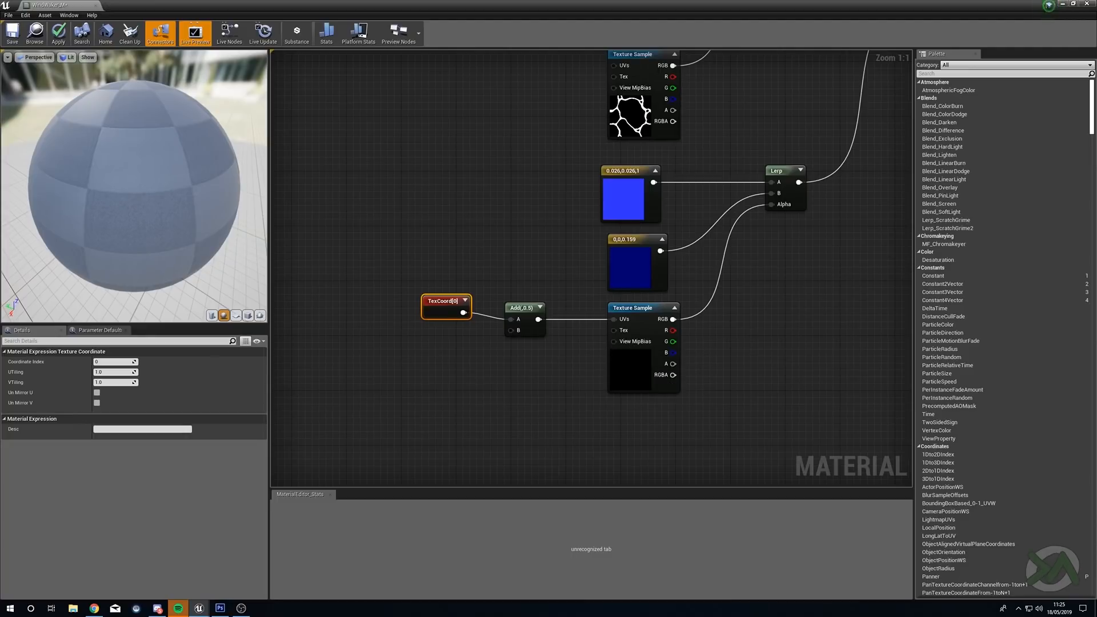
pyautogui.moveTo(533, 242); pyautogui.dragTo(447, 260, button='right')
pyautogui.moveTo(355, 318); pyautogui.dragTo(376, 318)
# Examine the offset foam pattern around the preview sphere and on the water in the level, and return to the material graph
pyautogui.moveTo(80, 173); pyautogui.dragTo(126, 173)
pyautogui.moveTo(211, 144); pyautogui.dragTo(246, 143)
pyautogui.moveTo(193, 222); pyautogui.dragTo(16, 229)
pyautogui.moveTo(158, 224); pyautogui.dragTo(54, 220)
pyautogui.moveTo(358, 298); pyautogui.dragTo(498, 288, button='right')
pyautogui.moveTo(514, 303); pyautogui.dragTo(507, 309)
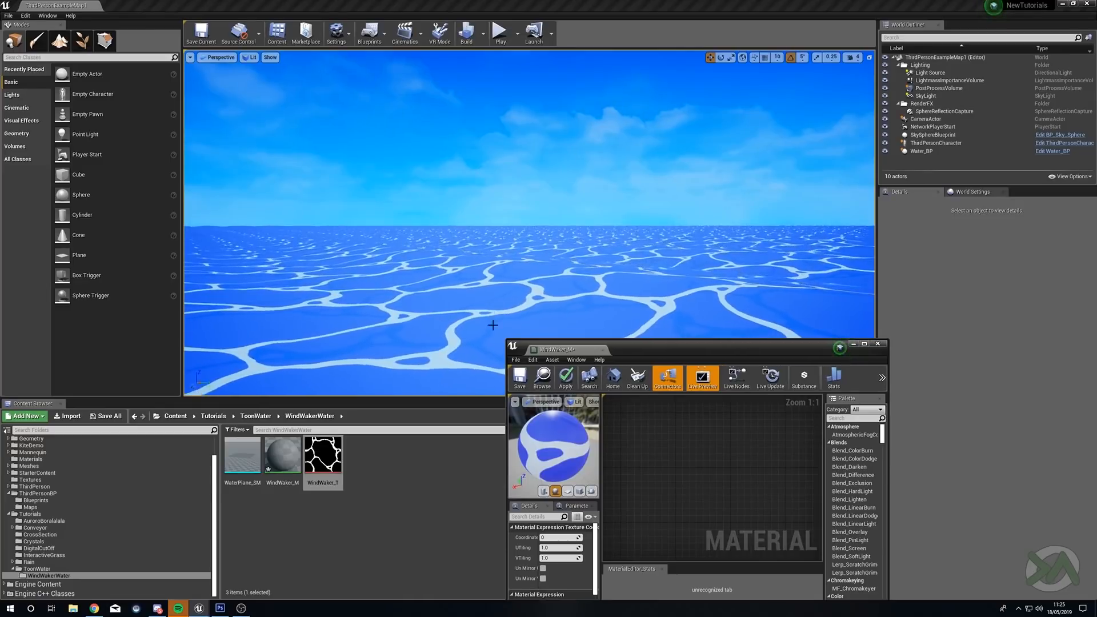
pyautogui.doubleClick(729, 348)
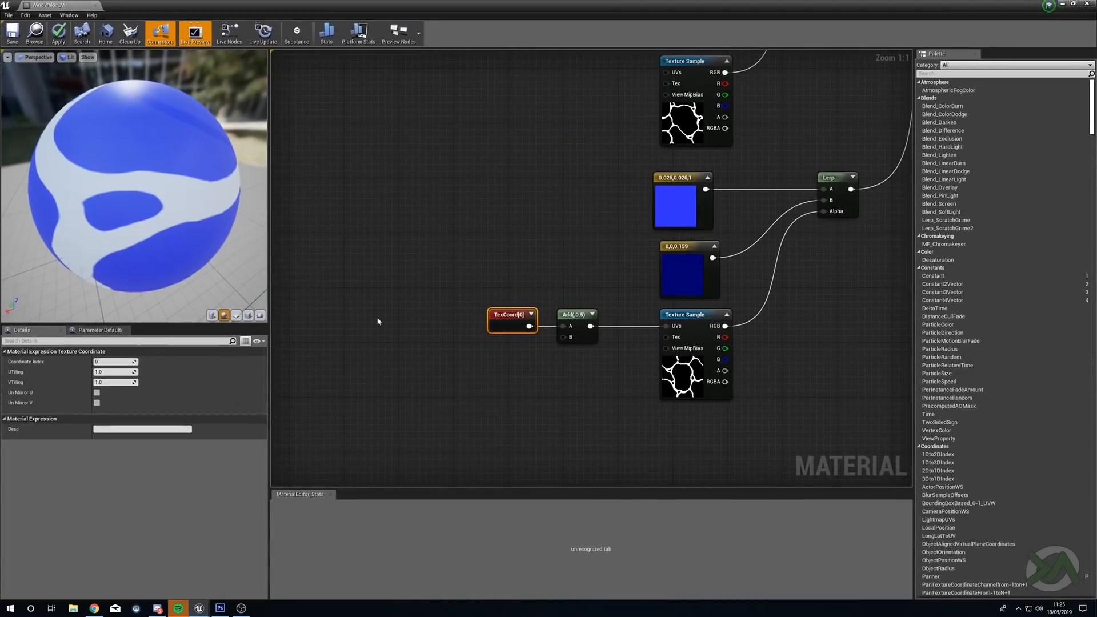
# Select the TexCoord and Add nodes together and shift them slightly away from the lower Texture Sample
pyautogui.moveTo(461, 280); pyautogui.dragTo(598, 279, button='right')
pyautogui.moveTo(586, 260); pyautogui.dragTo(733, 374)
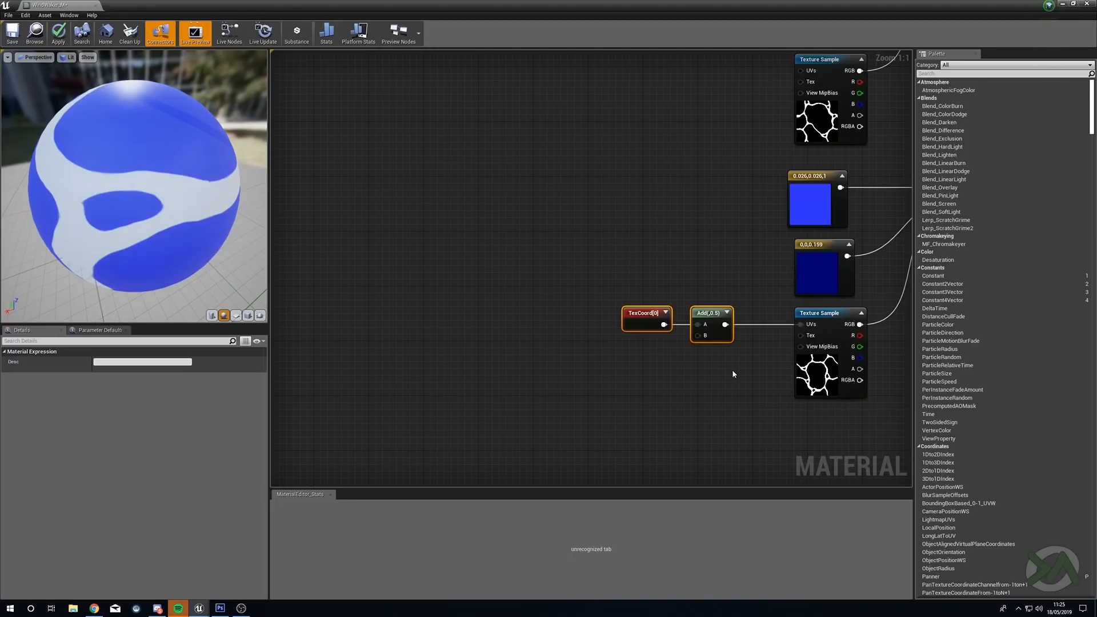
pyautogui.moveTo(633, 329); pyautogui.dragTo(621, 321)
# Add a second TexCoord and a Multiply node in the empty space beside the upper node group
pyautogui.moveTo(610, 279); pyautogui.dragTo(652, 340, button='right')
pyautogui.scroll(-1, 629, 229)
pyautogui.moveTo(629, 229); pyautogui.dragTo(578, 299, button='right')
pyautogui.scroll(-1, 578, 299)
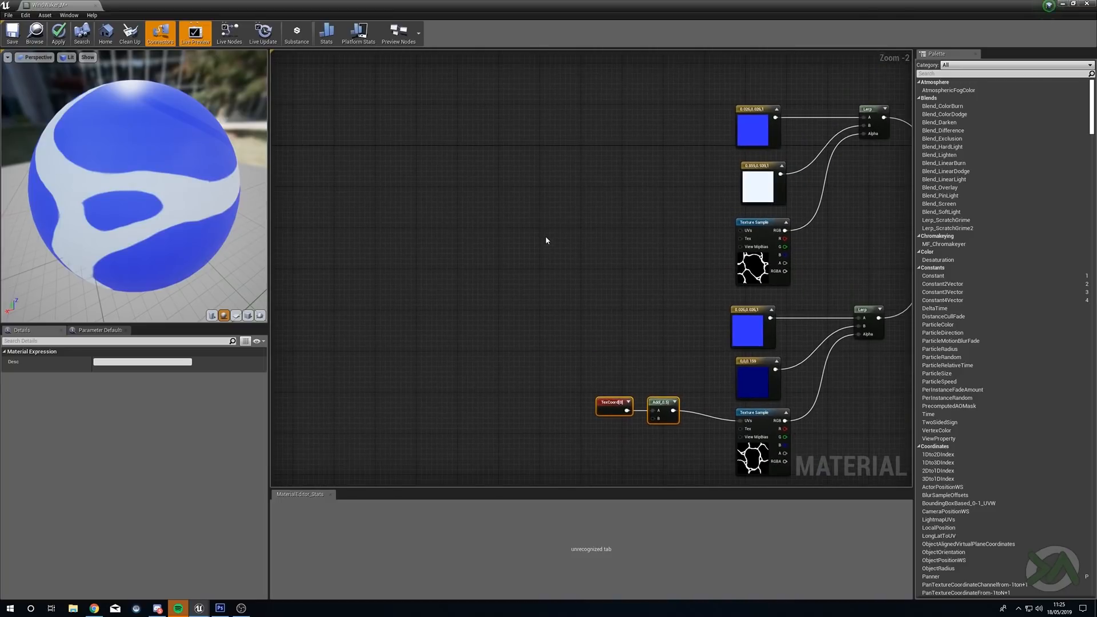
pyautogui.click(443, 161)
pyautogui.moveTo(455, 173)
pyautogui.mouseDown()
pyautogui.moveTo(482, 182)
pyautogui.moveTo(477, 171)
pyautogui.mouseUp()
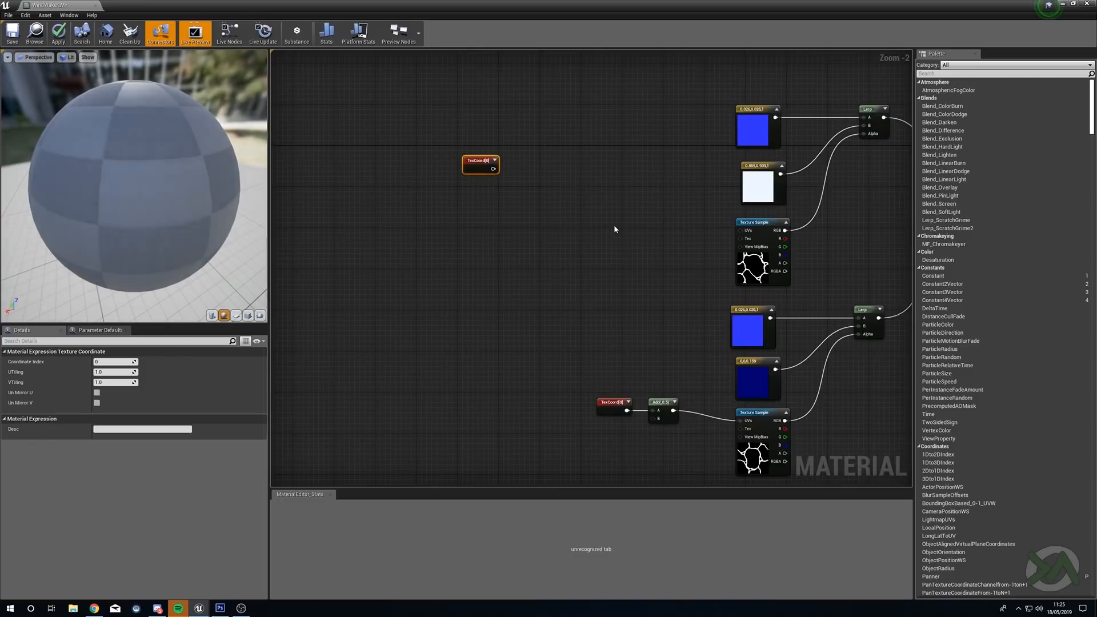
pyautogui.click(527, 184)
pyautogui.moveTo(508, 287); pyautogui.dragTo(536, 295, button='right')
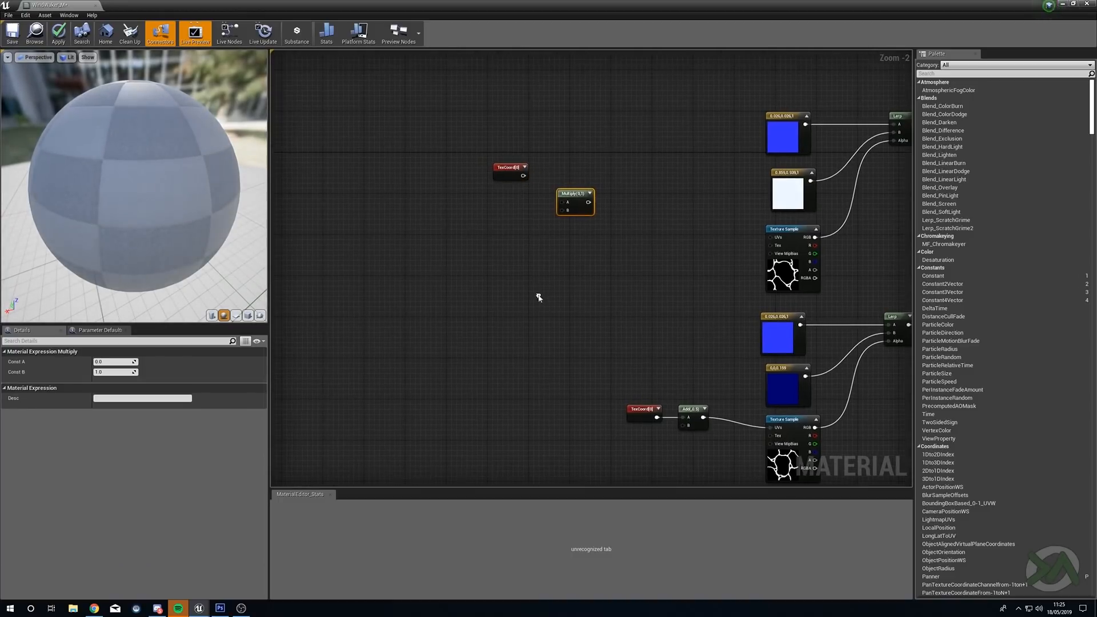
# Add a scalar parameter named UV Scale below the new TexCoord with a default value of 1
pyautogui.click(508, 236)
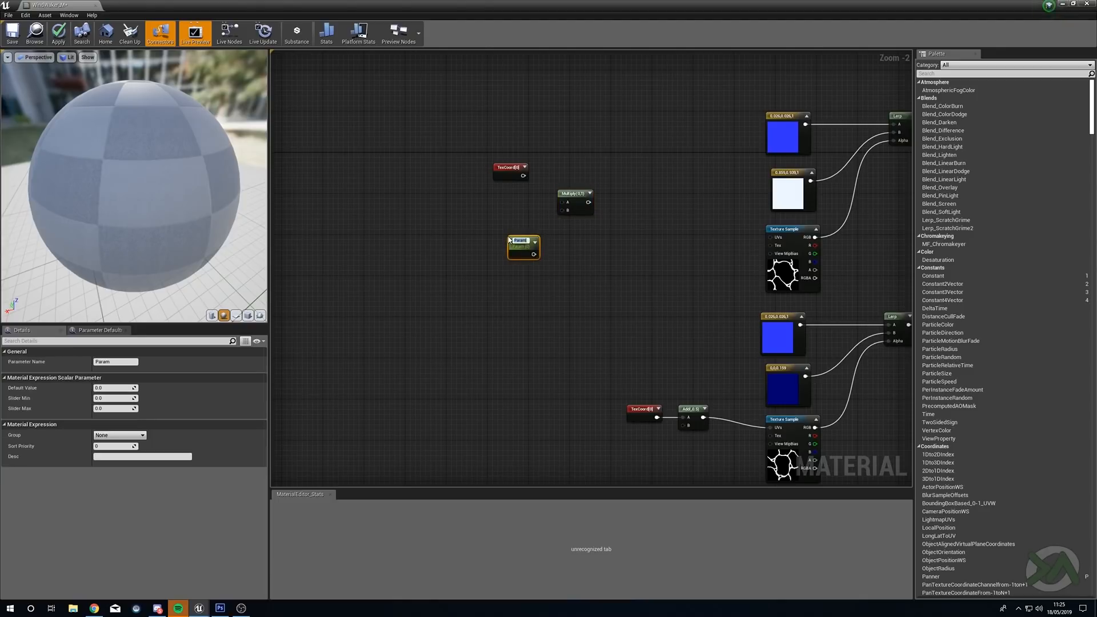
pyautogui.write('UV Scale')
pyautogui.press('Return')
pyautogui.click(126, 389)
pyautogui.write('1')
pyautogui.click(464, 346)
# Connect the new TexCoord to Multiply's A and UV Scale to its B, and arrange the three nodes compactly
pyautogui.moveTo(523, 243); pyautogui.dragTo(502, 227)
pyautogui.moveTo(529, 187); pyautogui.dragTo(564, 202)
pyautogui.moveTo(513, 236); pyautogui.dragTo(567, 213)
pyautogui.moveTo(512, 170); pyautogui.dragTo(507, 190)
pyautogui.moveTo(492, 229); pyautogui.dragTo(497, 224)
pyautogui.moveTo(581, 258); pyautogui.dragTo(551, 249, button='right')
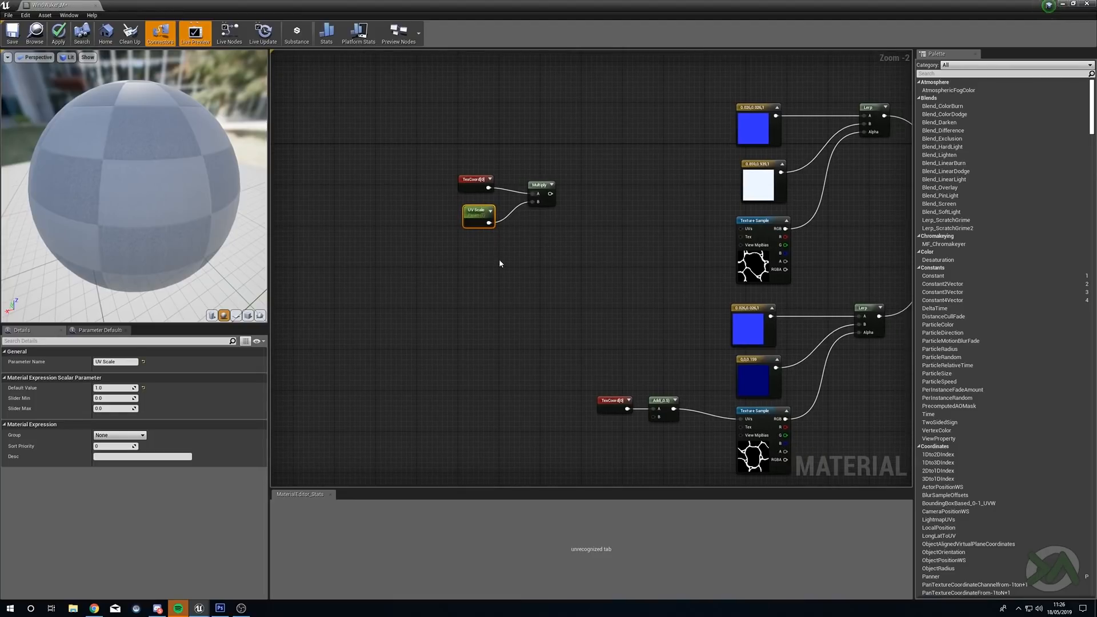
# Insert a Multiply node between the lower TexCoord and the Add node, moving the TexCoord back to make room
pyautogui.moveTo(500, 261); pyautogui.dragTo(501, 229, button='right')
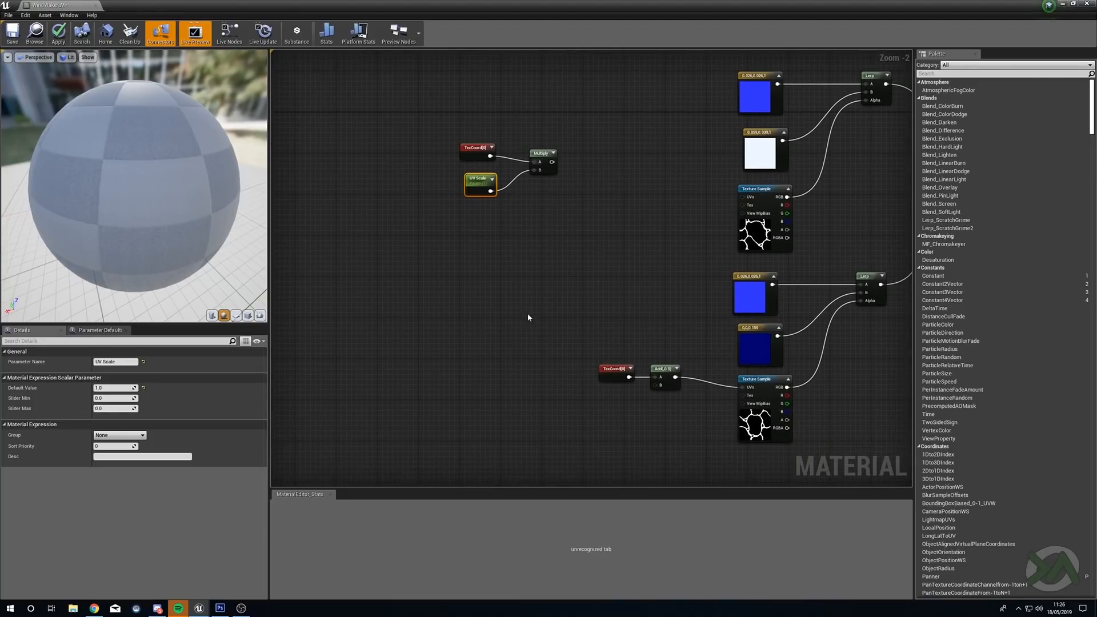
pyautogui.press('m')
pyautogui.click(578, 387)
pyautogui.moveTo(605, 369); pyautogui.dragTo(657, 377)
pyautogui.click(592, 394)
pyautogui.moveTo(543, 372); pyautogui.dragTo(529, 372)
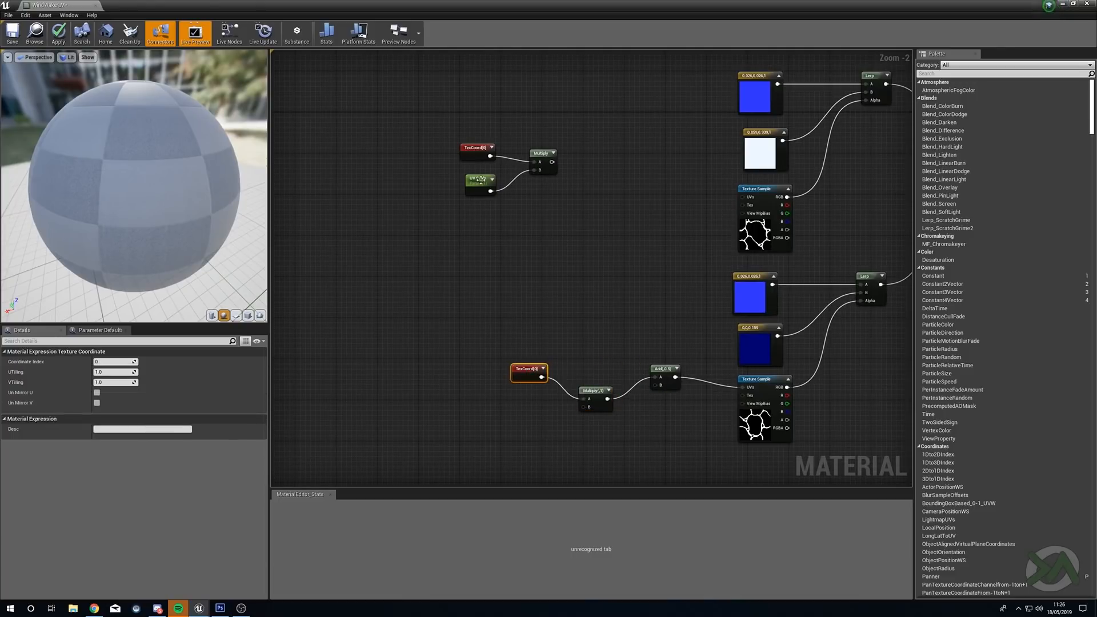
# Connect UV Scale to the lower Multiply's B input and rearrange both UV node groups so their wires run cleanly
pyautogui.moveTo(490, 190); pyautogui.dragTo(578, 407)
pyautogui.moveTo(529, 369); pyautogui.dragTo(557, 361)
pyautogui.moveTo(591, 394); pyautogui.dragTo(607, 393)
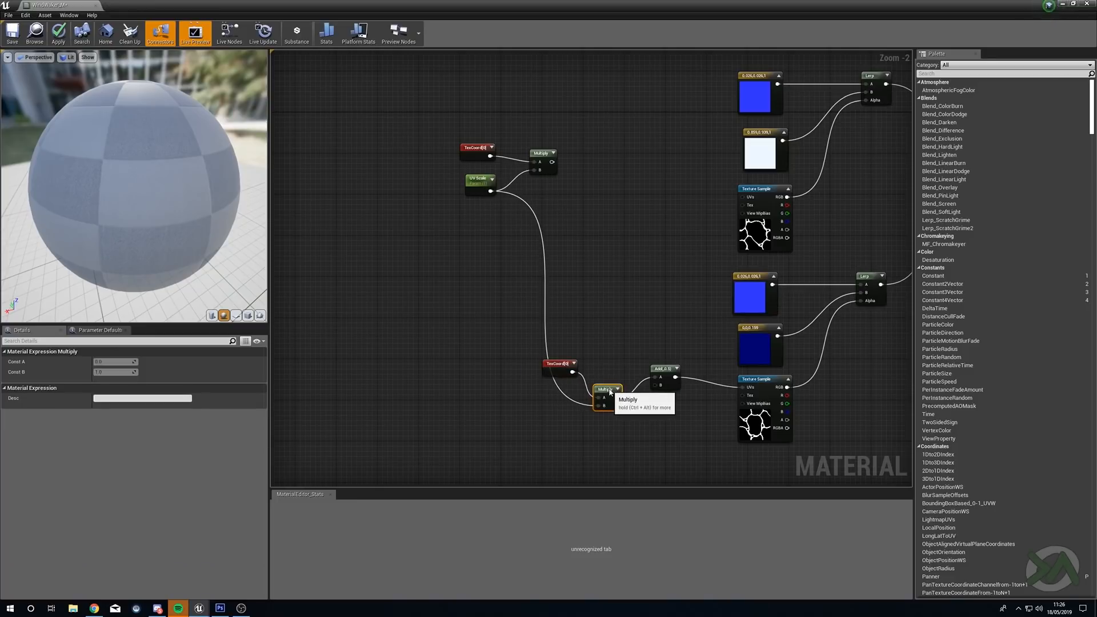
pyautogui.moveTo(457, 139); pyautogui.dragTo(412, 204)
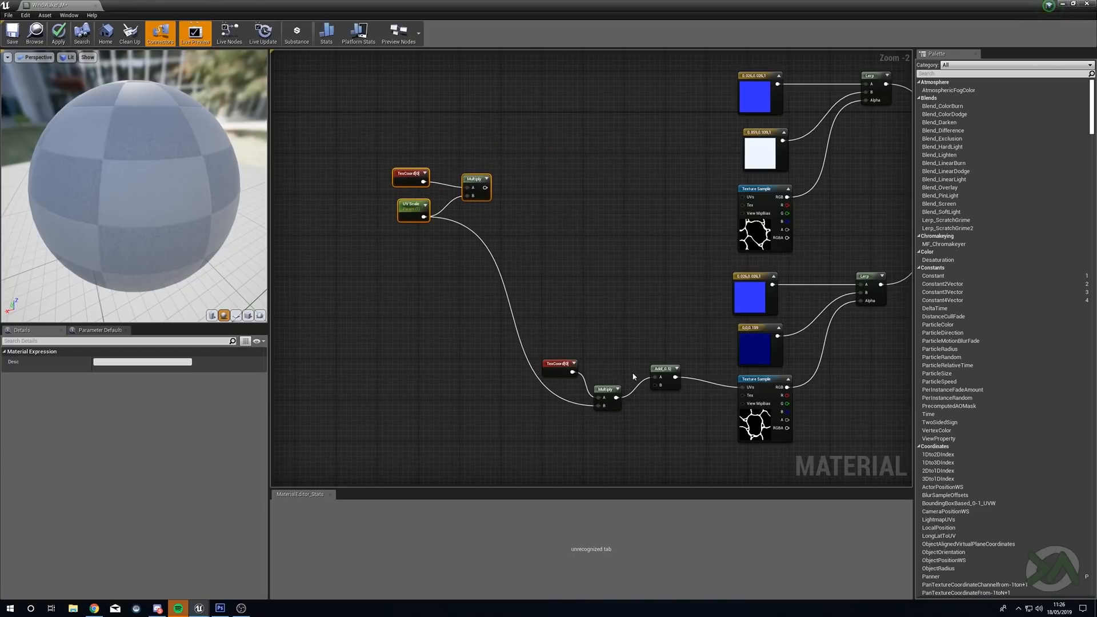
pyautogui.moveTo(662, 369); pyautogui.dragTo(652, 390)
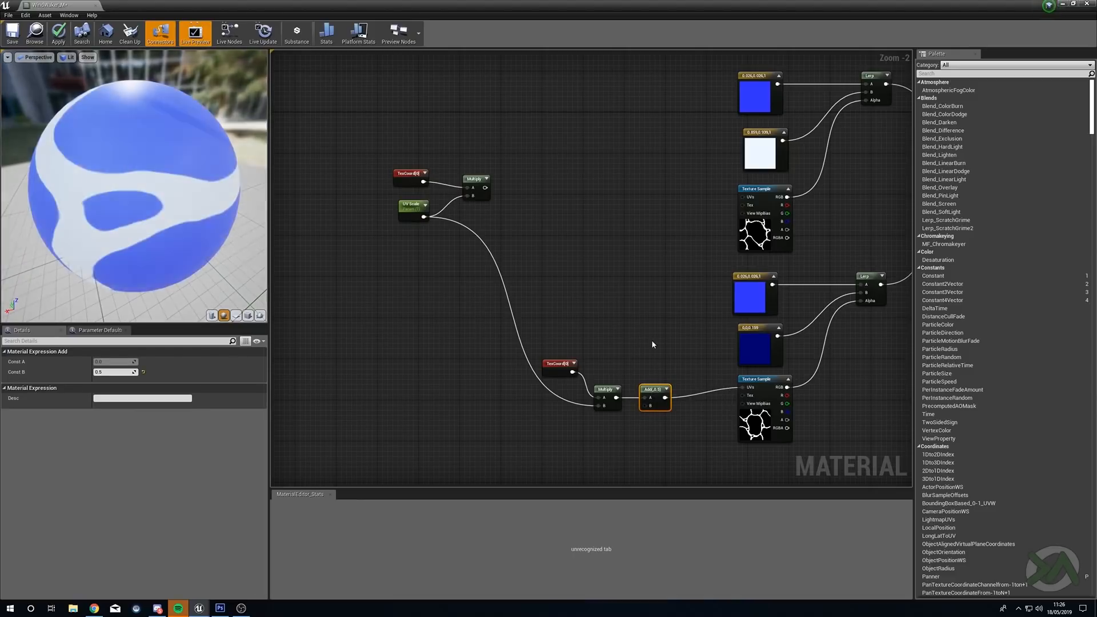
# Connect the upper Multiply to the upper Texture Sample's UVs and align its three-node group with that input
pyautogui.moveTo(484, 188); pyautogui.dragTo(743, 197)
pyautogui.moveTo(343, 148); pyautogui.dragTo(513, 229)
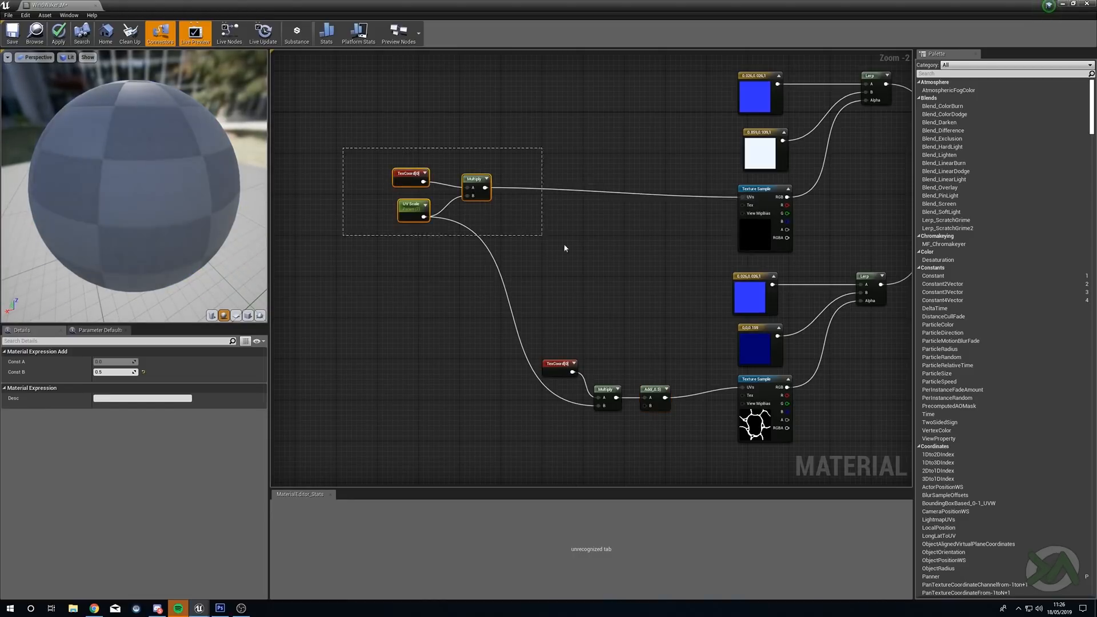
pyautogui.moveTo(480, 191); pyautogui.dragTo(488, 201)
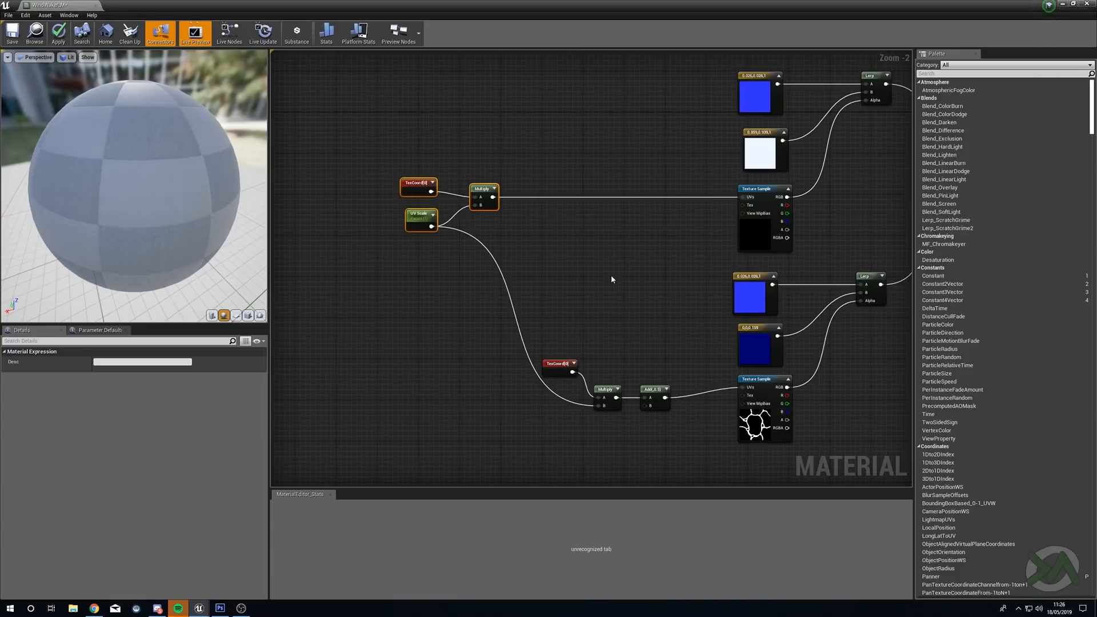
# Insert a Panner with Speed X 0.05 and Speed Y -0.05 between the upper Multiply and the upper Texture Sample's UVs
pyautogui.click(632, 211)
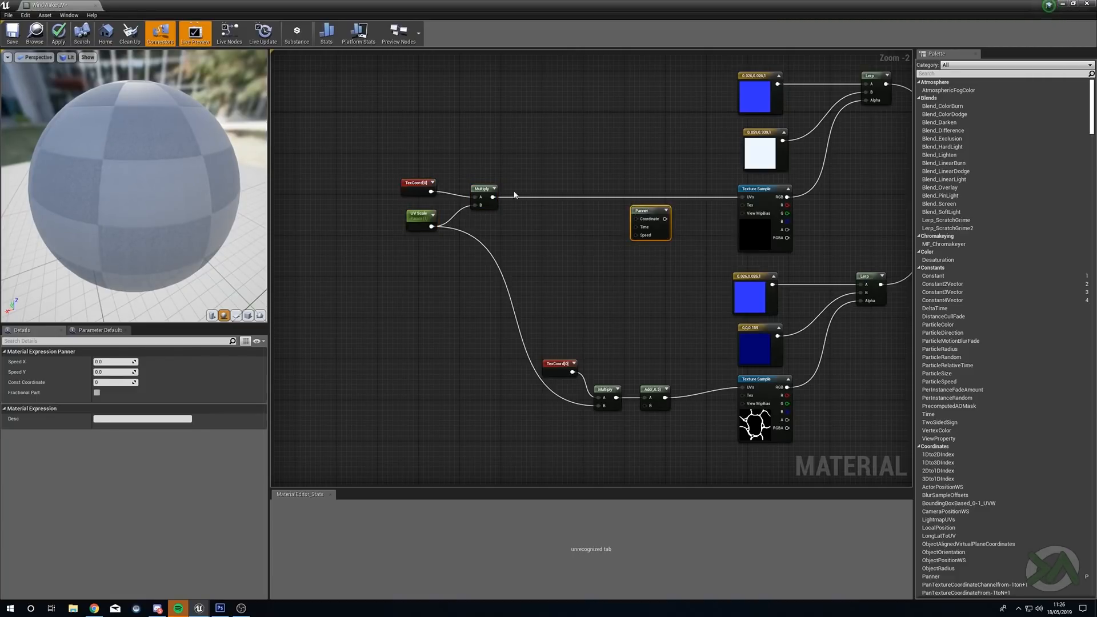
pyautogui.moveTo(492, 197); pyautogui.dragTo(743, 197)
pyautogui.moveTo(647, 210); pyautogui.dragTo(651, 194)
pyautogui.click(124, 361)
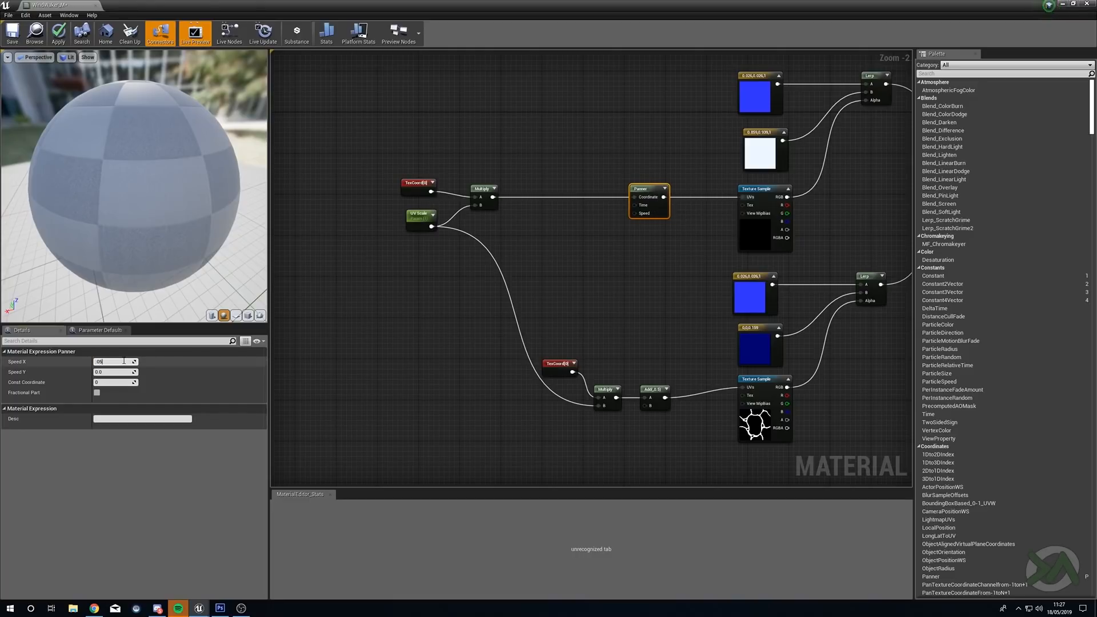
pyautogui.press('Tab')
pyautogui.press('Return')
# Duplicate the Panner, connect it between the lower Add and the lower Texture Sample's UVs, and align it with them
pyautogui.moveTo(653, 268); pyautogui.dragTo(641, 238, button='right')
pyautogui.hotkey('ctrl', 'v')
pyautogui.moveTo(509, 328); pyautogui.dragTo(543, 361)
pyautogui.moveTo(664, 392); pyautogui.dragTo(732, 358)
pyautogui.moveTo(649, 359); pyautogui.dragTo(655, 354)
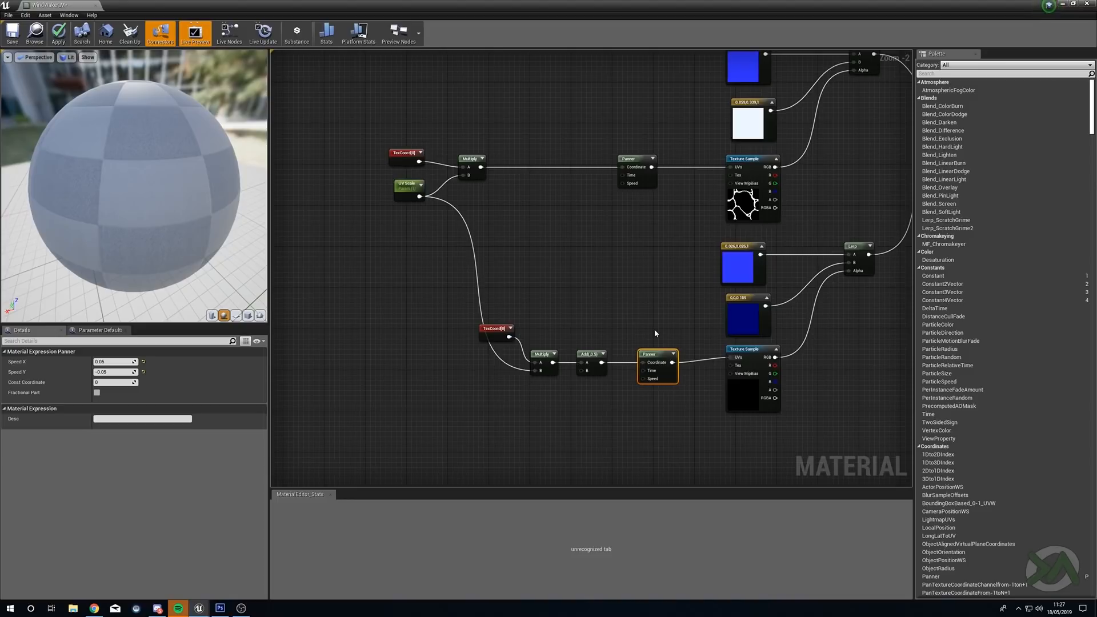
pyautogui.moveTo(169, 213); pyautogui.dragTo(86, 194)
pyautogui.moveTo(168, 213); pyautogui.dragTo(68, 211)
pyautogui.moveTo(193, 206); pyautogui.dragTo(97, 206)
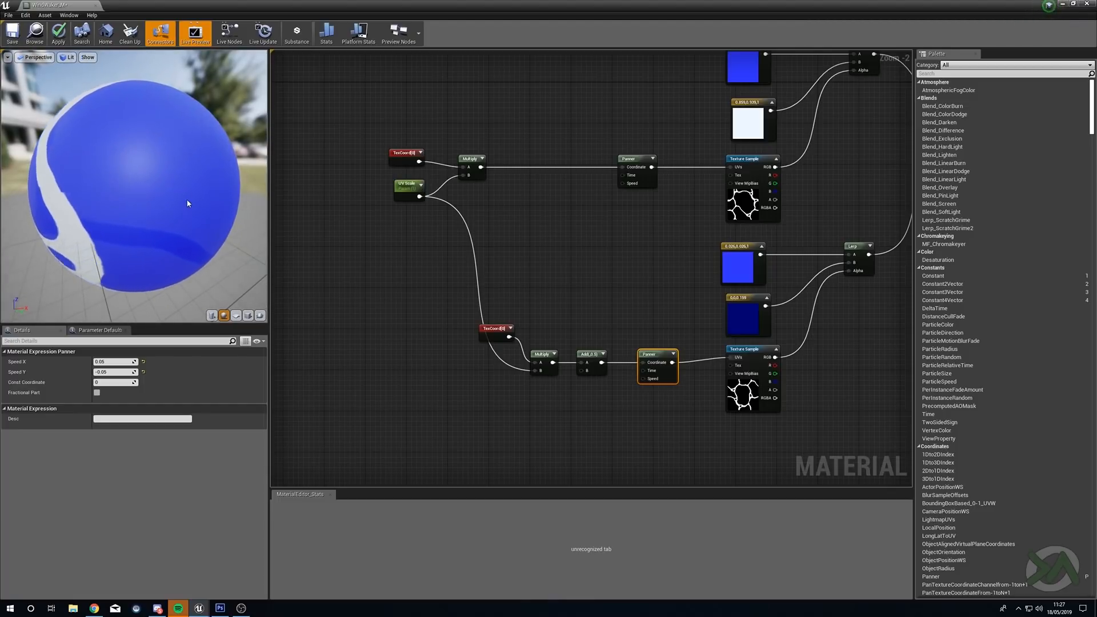
pyautogui.moveTo(203, 265); pyautogui.dragTo(99, 304)
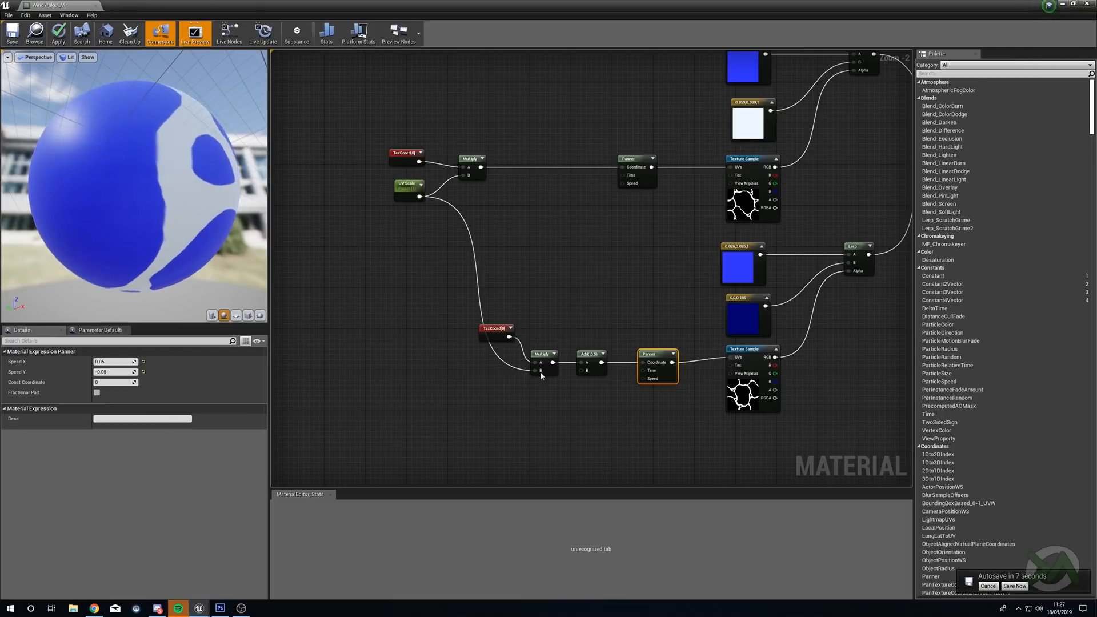
# Add a separate Panner in the empty area before the UV nodes, with Speed X 0.1 and Speed Y -0.1
pyautogui.moveTo(543, 340)
pyautogui.mouseDown(button='right')
pyautogui.moveTo(680, 342)
pyautogui.moveTo(571, 341)
pyautogui.mouseUp(button='right')
pyautogui.moveTo(458, 303); pyautogui.dragTo(500, 307, button='right')
pyautogui.press('p')
pyautogui.click(421, 284)
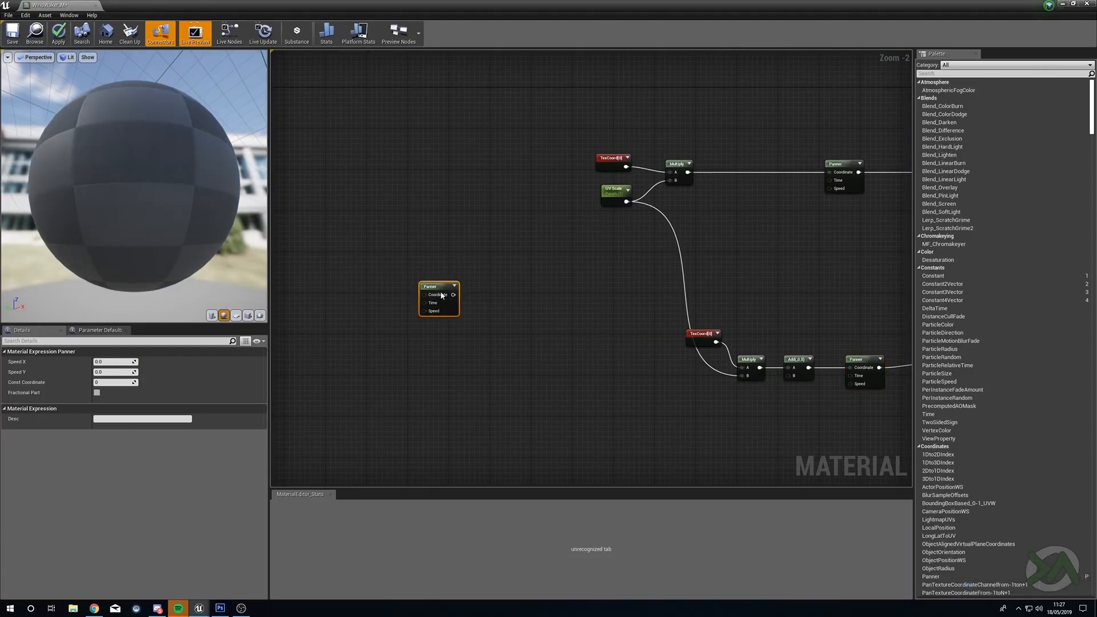
pyautogui.click(115, 361)
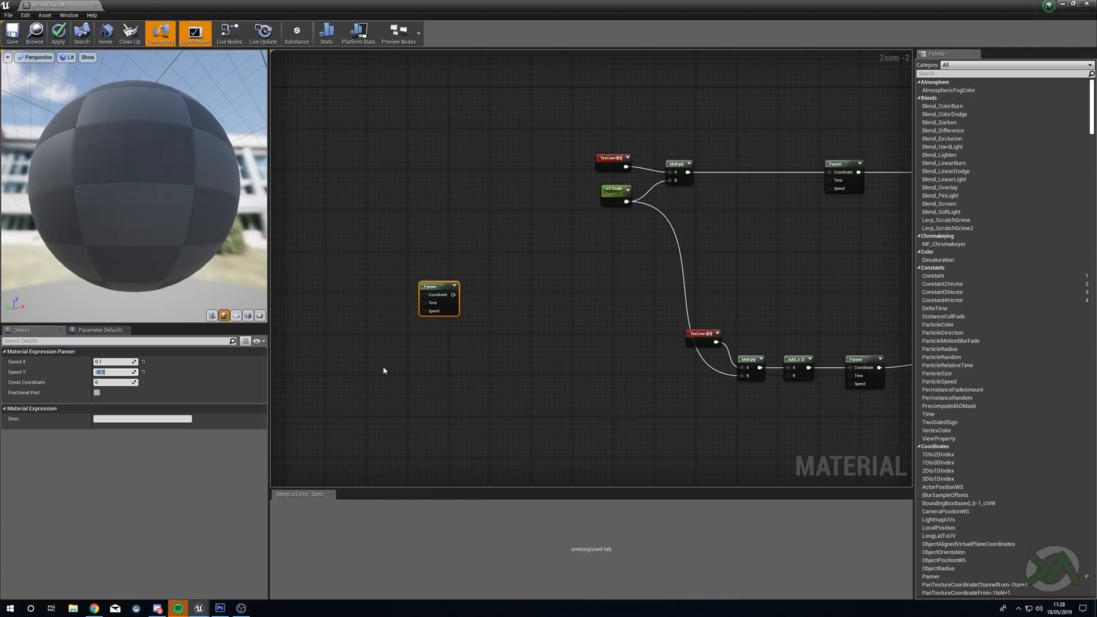
pyautogui.click(383, 371)
pyautogui.moveTo(434, 287); pyautogui.dragTo(418, 283)
pyautogui.click(480, 354)
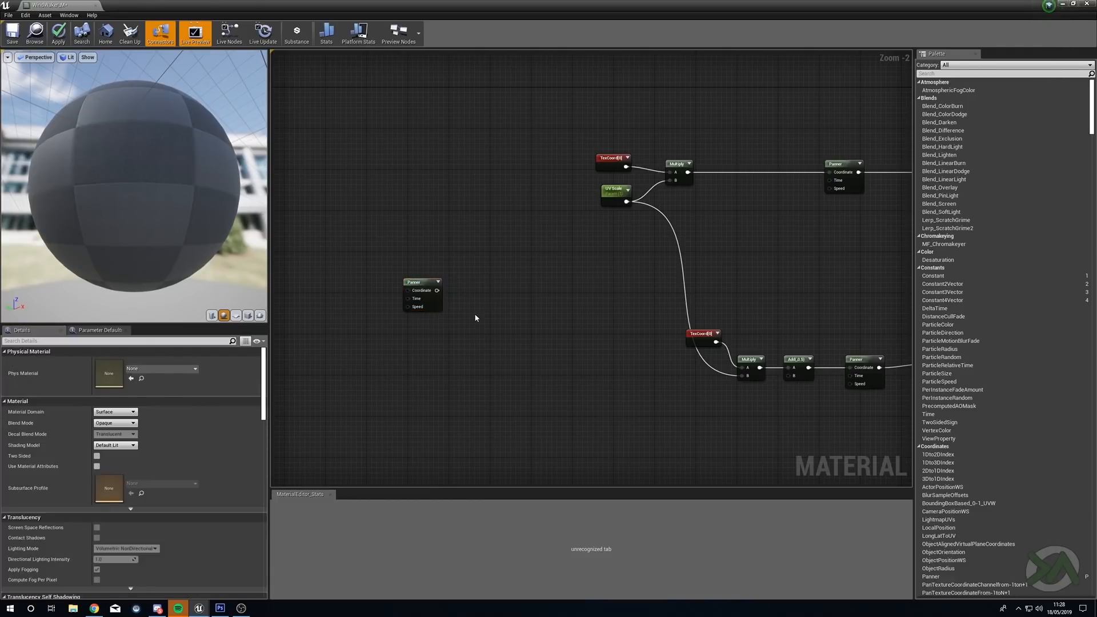
# Add a Texture Sample beside the new Panner and assign it the T_Water_N normal texture
pyautogui.click(479, 280)
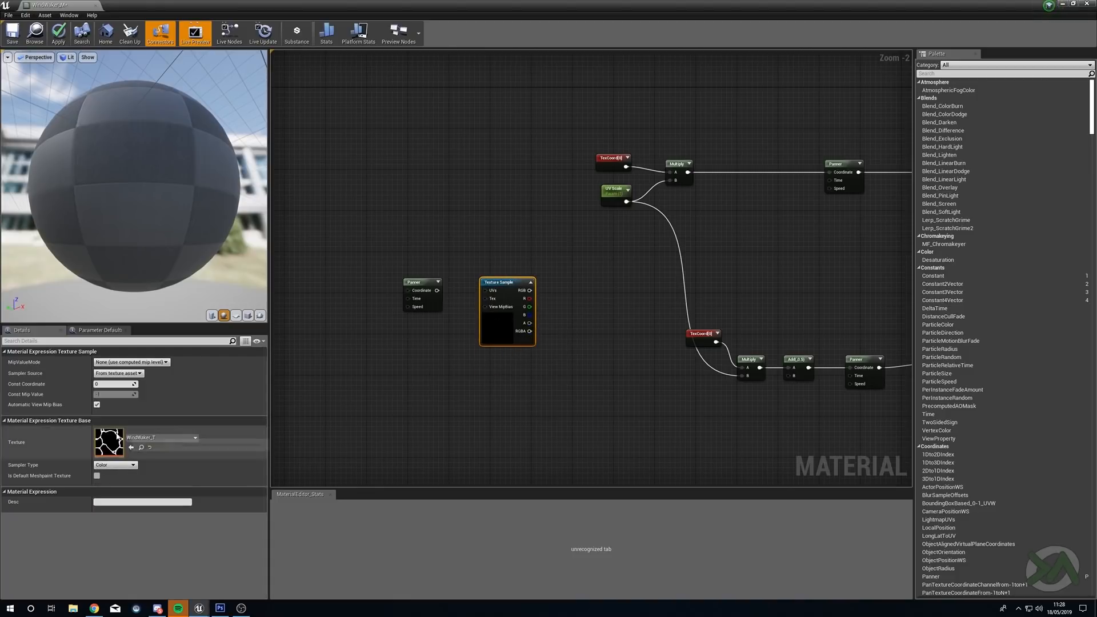
pyautogui.click(153, 438)
pyautogui.click(190, 307)
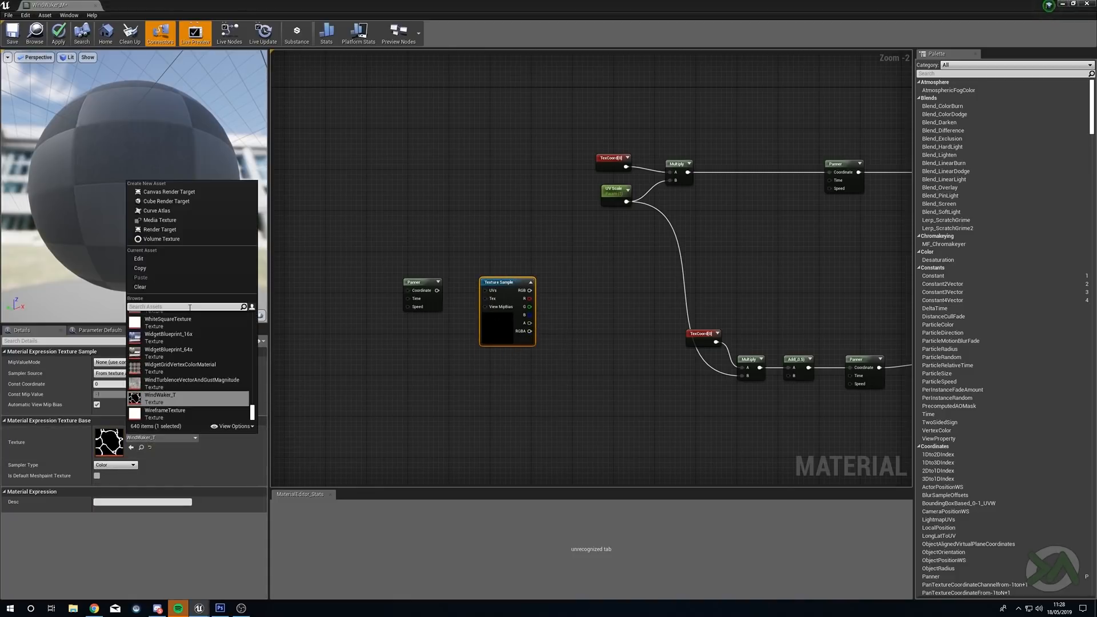
pyautogui.write('normal')
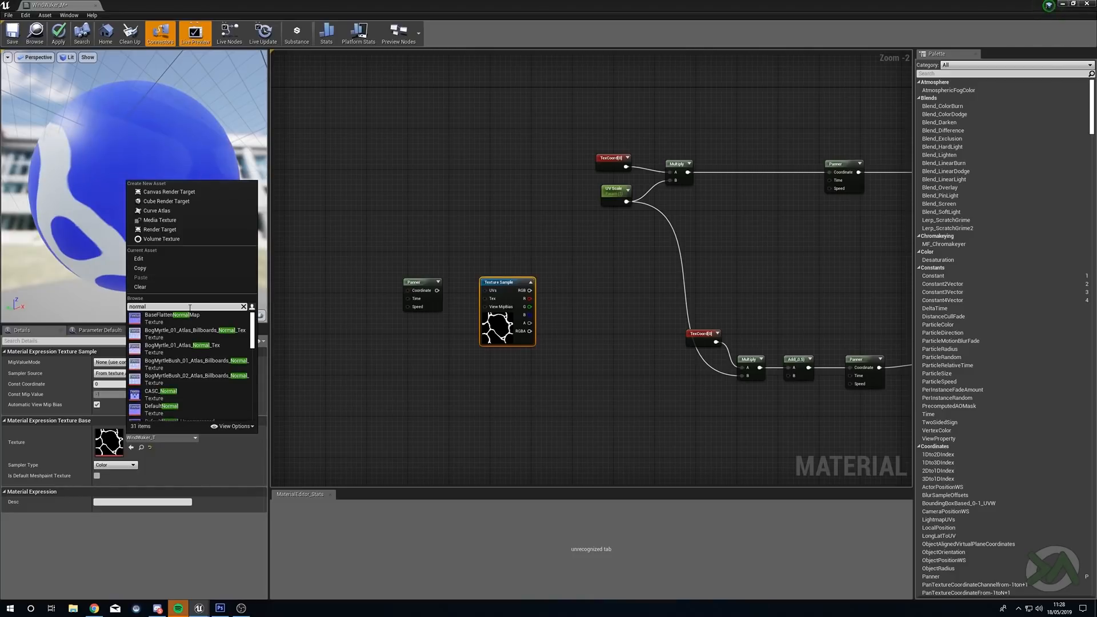
pyautogui.scroll(-5, 197, 359)
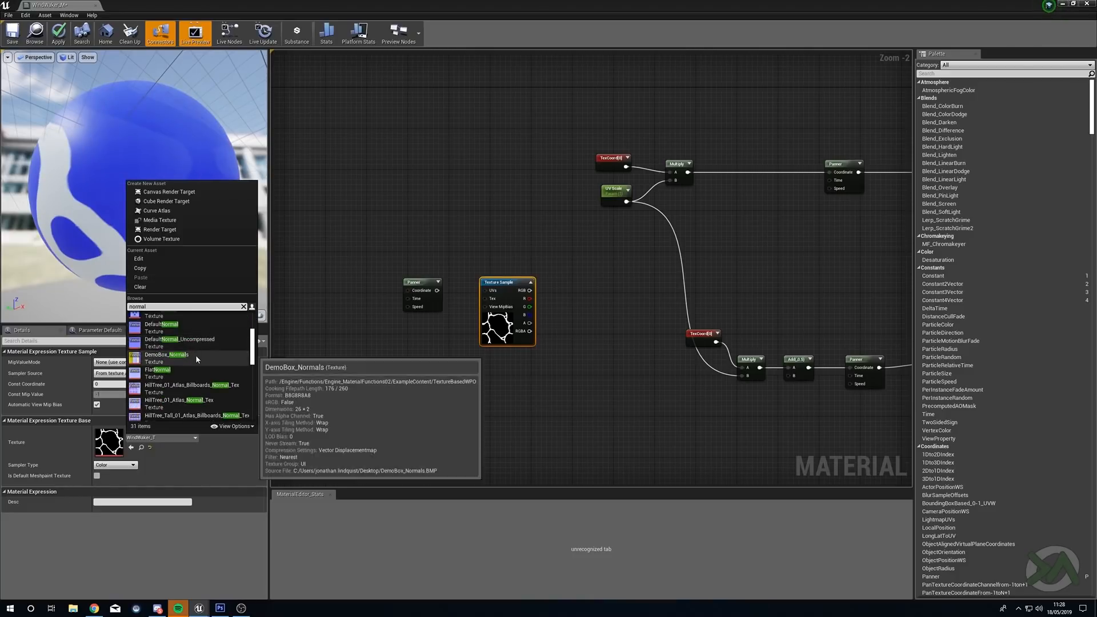
pyautogui.write('w')
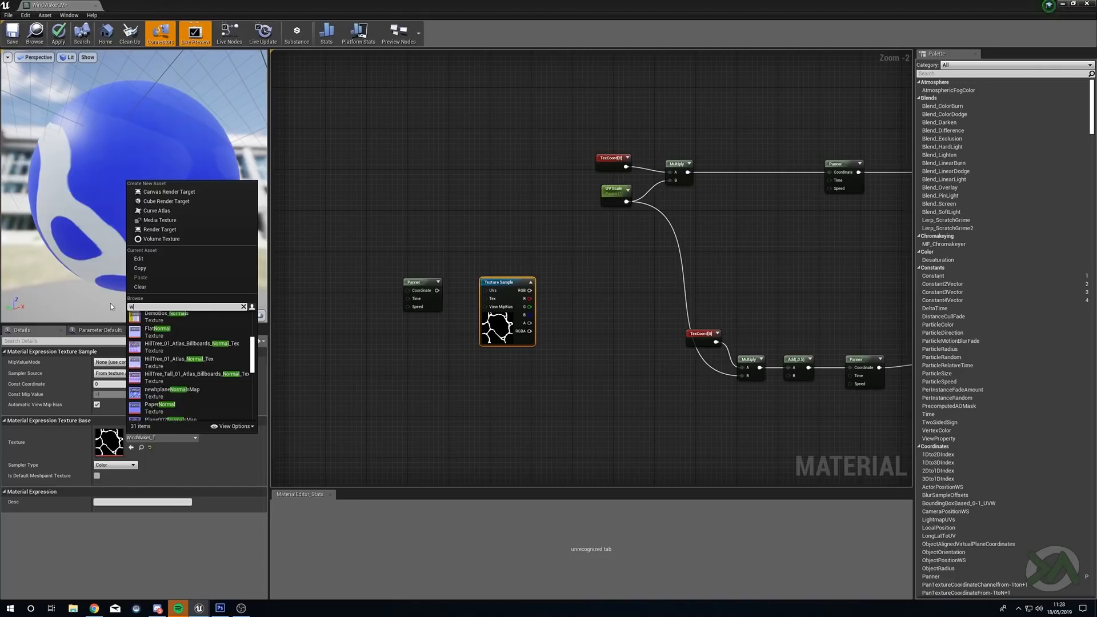
pyautogui.write('ater')
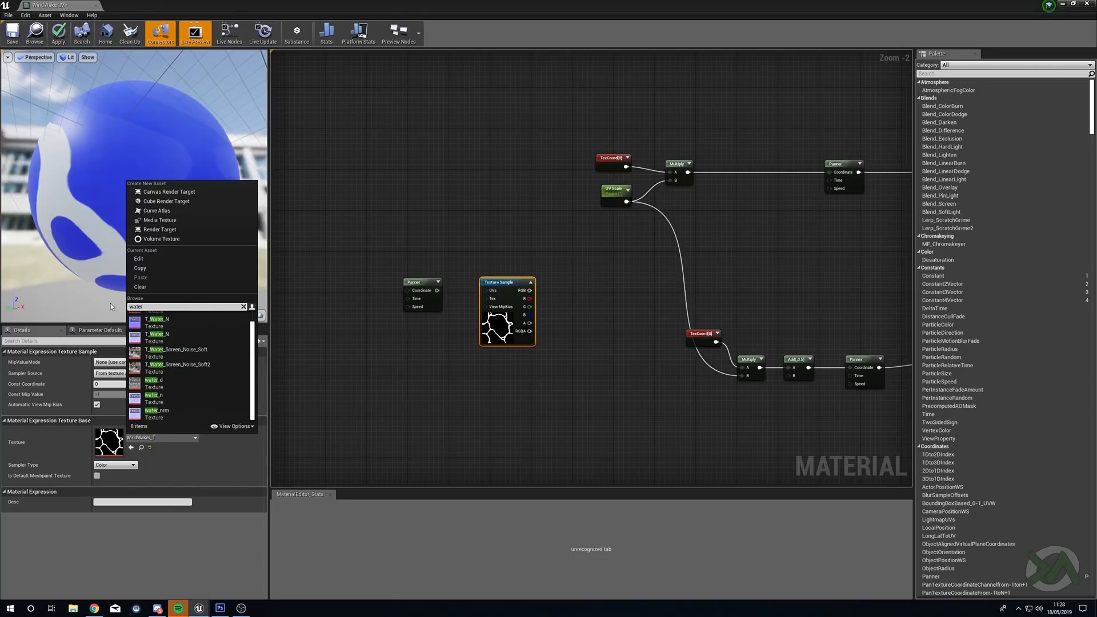
pyautogui.scroll(1, 180, 391)
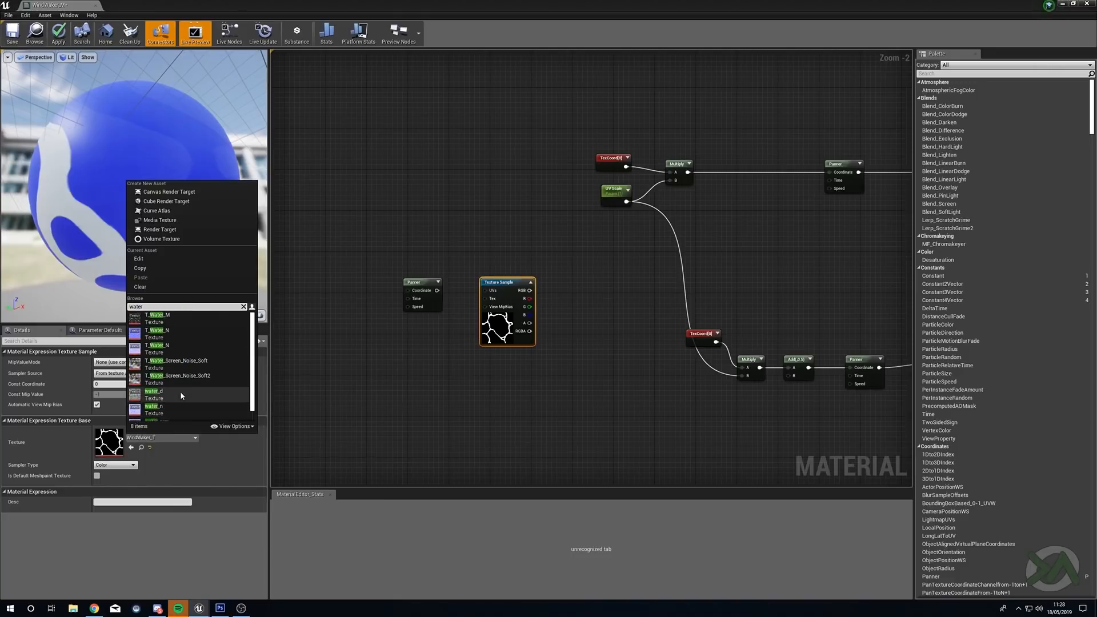
pyautogui.click(190, 335)
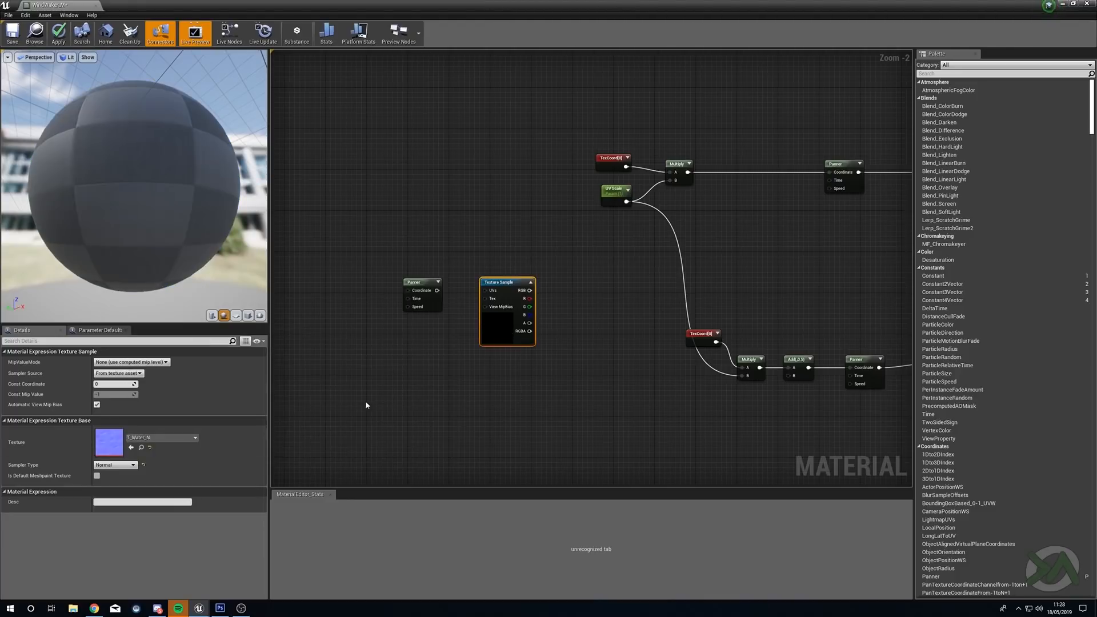
# Locate the T_Water_N asset in the project content, then open the Tutorials/ToonWater folder
pyautogui.click(141, 448)
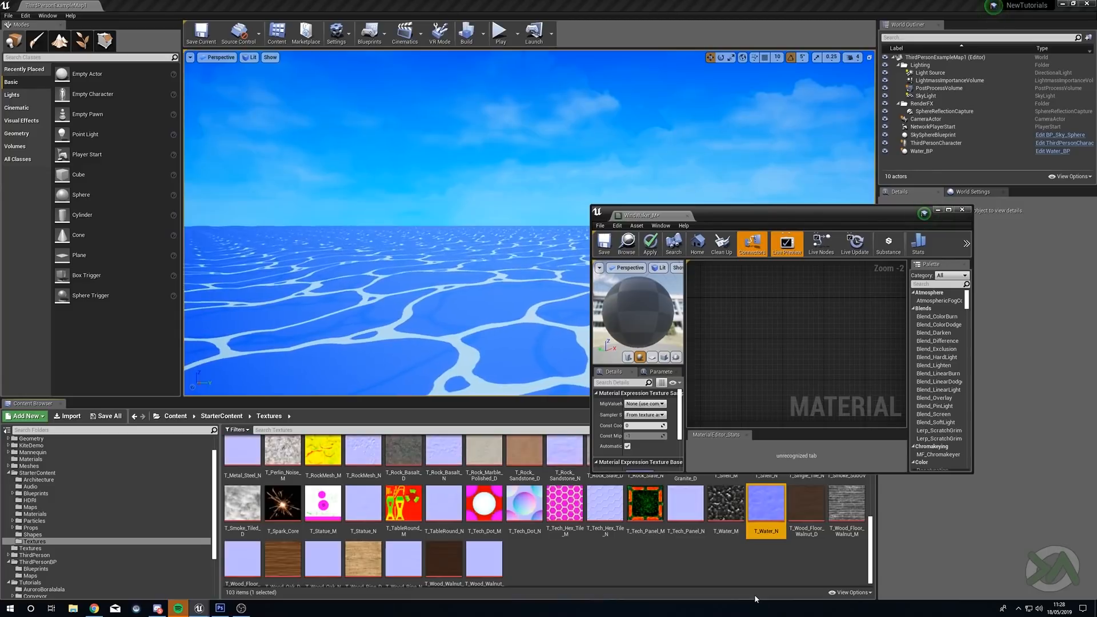
pyautogui.scroll(1, 96, 463)
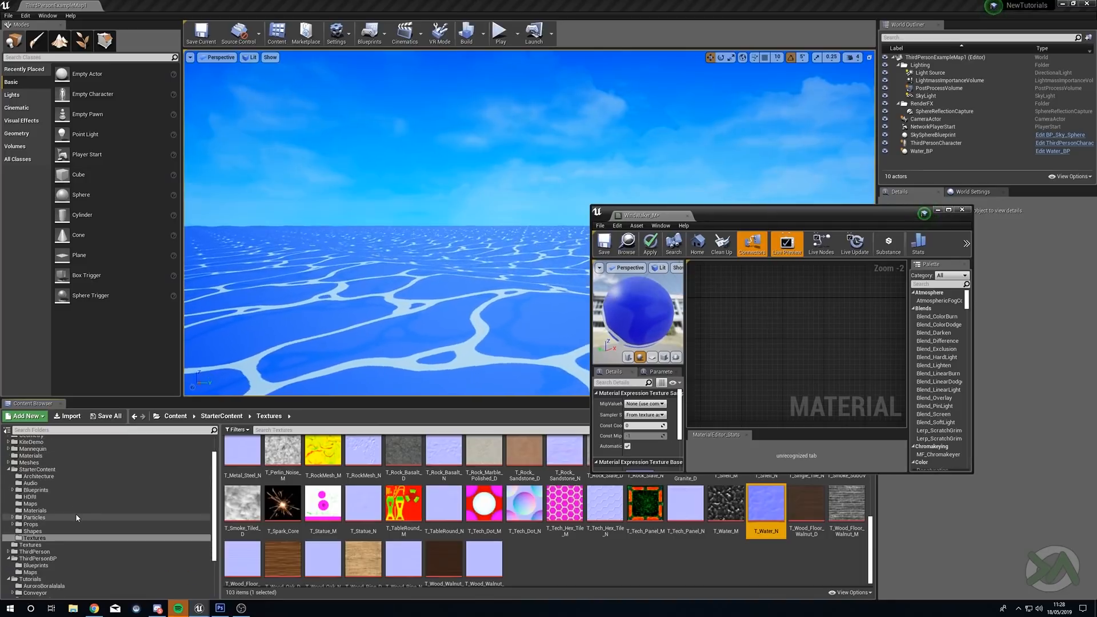
pyautogui.scroll(-5, 76, 528)
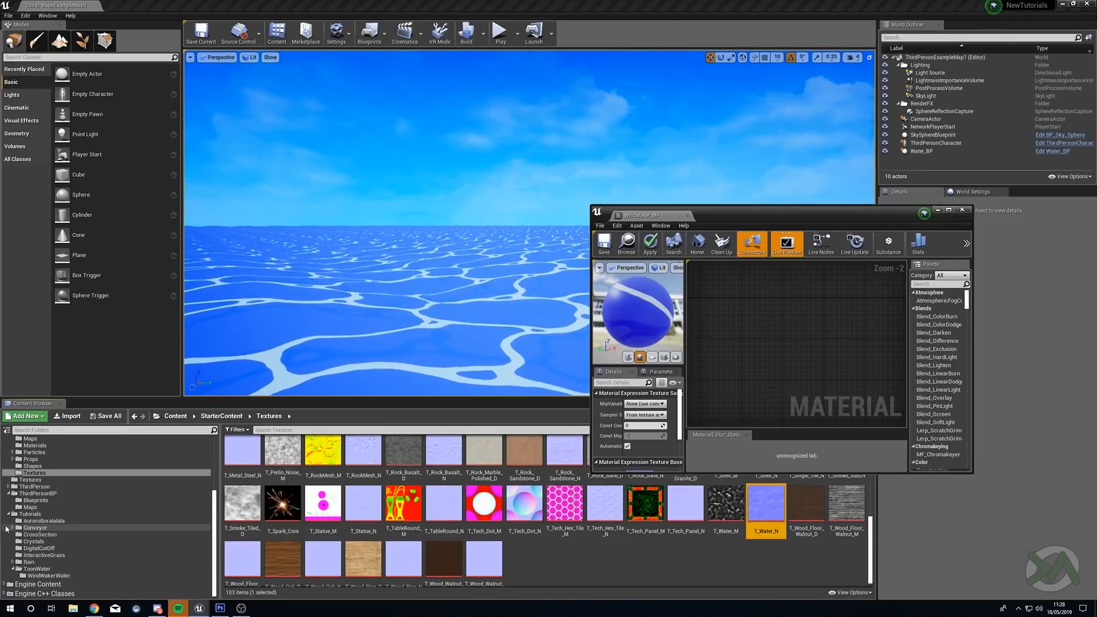
pyautogui.click(46, 575)
pyautogui.click(37, 569)
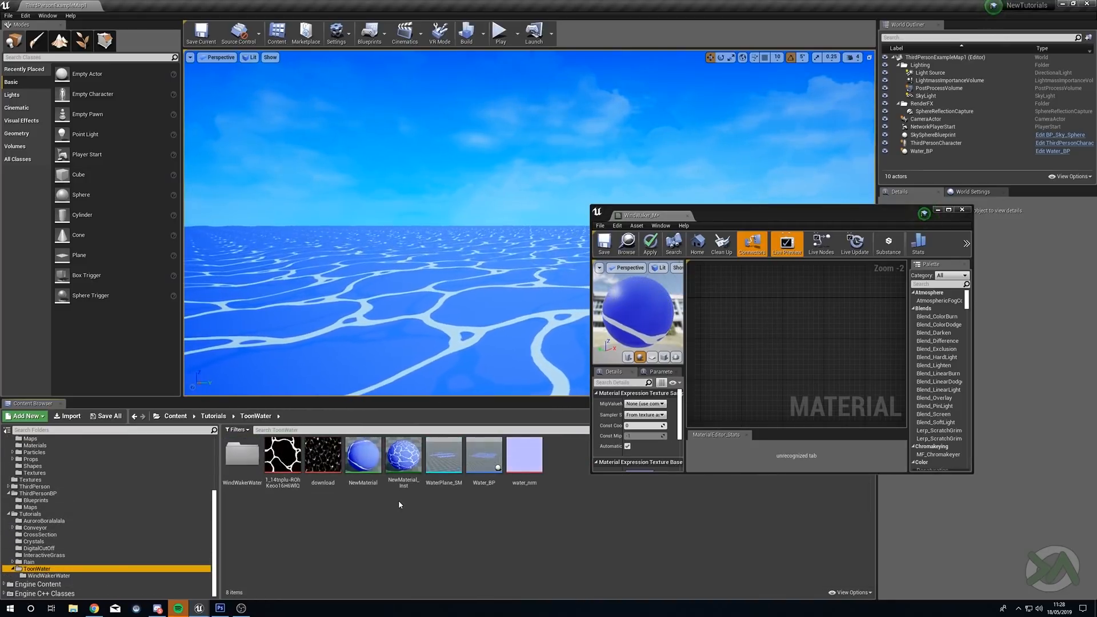
# Open NewMaterial, check which texture its distortion Texture Sample uses, then close it and return to the maximized WindWaker material
pyautogui.doubleClick(364, 466)
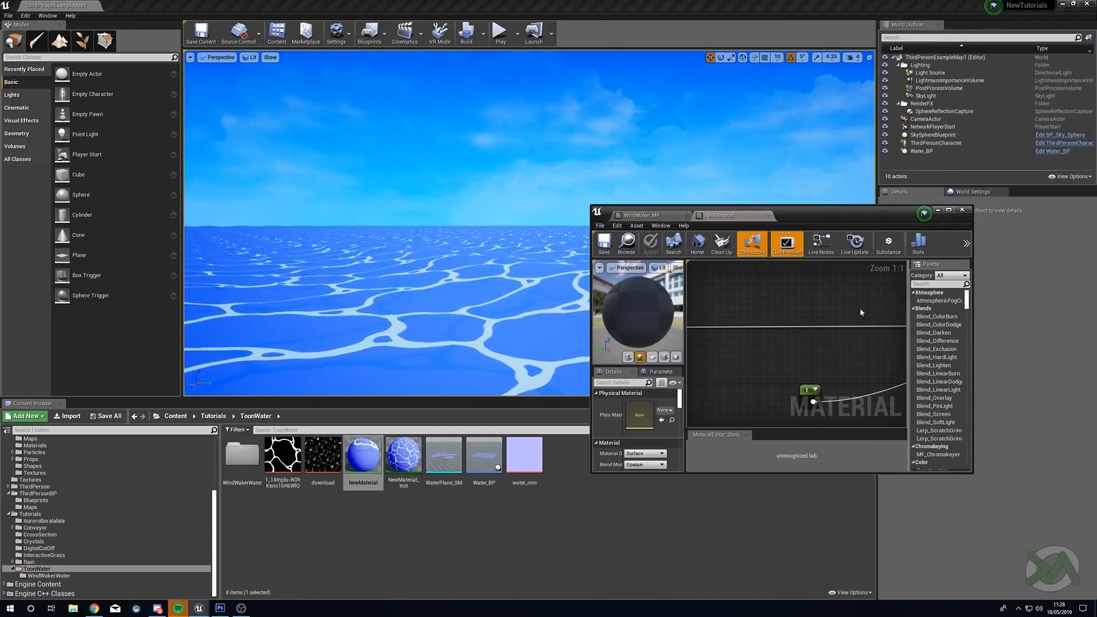
pyautogui.scroll(-3, 779, 358)
pyautogui.moveTo(780, 358); pyautogui.dragTo(760, 382, button='right')
pyautogui.scroll(4, 769, 310)
pyautogui.moveTo(769, 311); pyautogui.dragTo(655, 216, button='right')
pyautogui.click(768, 320)
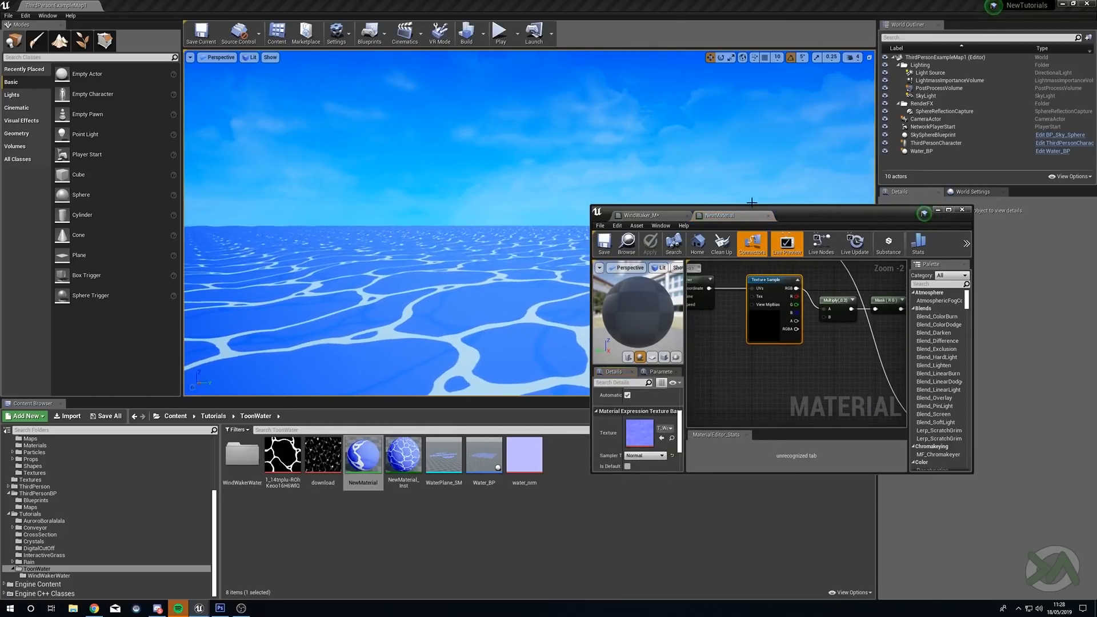
pyautogui.click(650, 216)
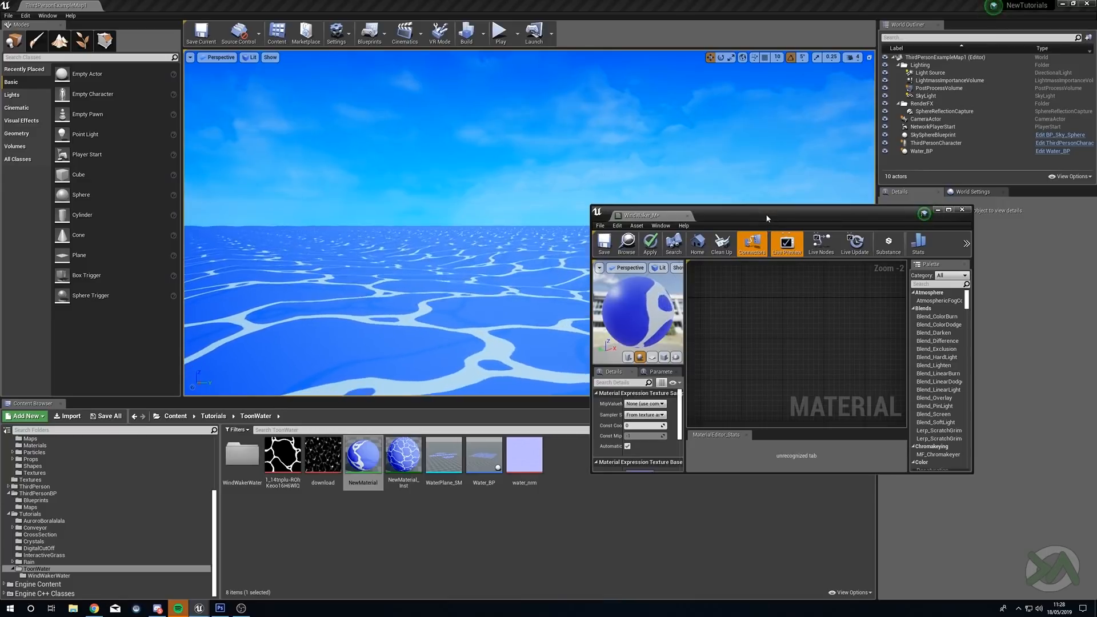
pyautogui.doubleClick(781, 215)
# Connect the new Panner to the T_Water_N Texture Sample's UVs and move both nodes farther from the UV groups
pyautogui.moveTo(462, 301); pyautogui.dragTo(570, 335, button='right')
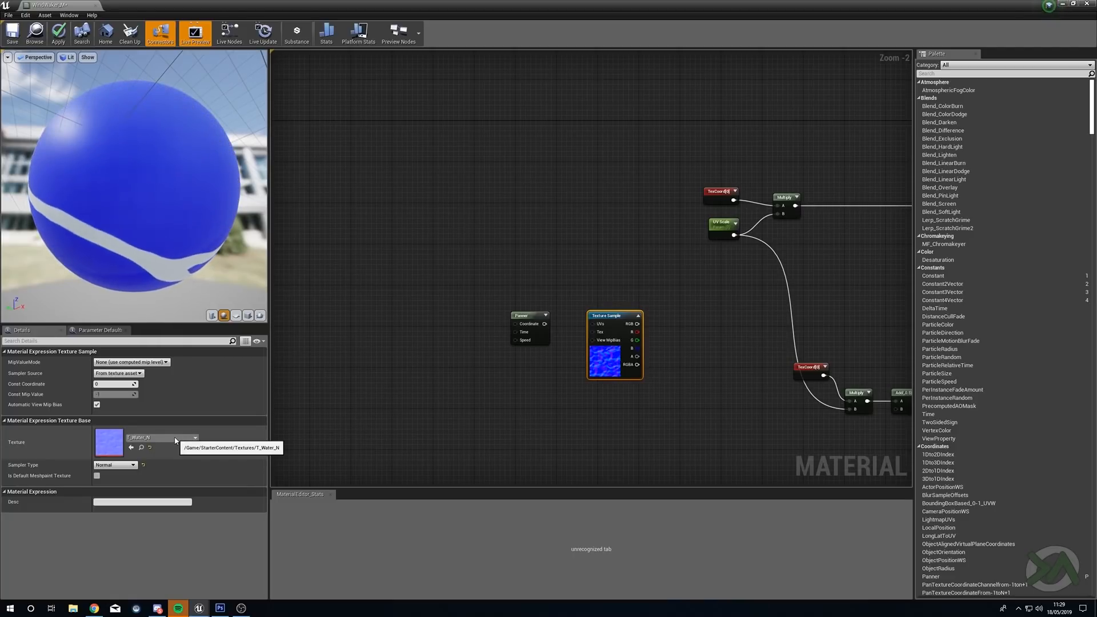
pyautogui.moveTo(543, 324); pyautogui.dragTo(555, 372)
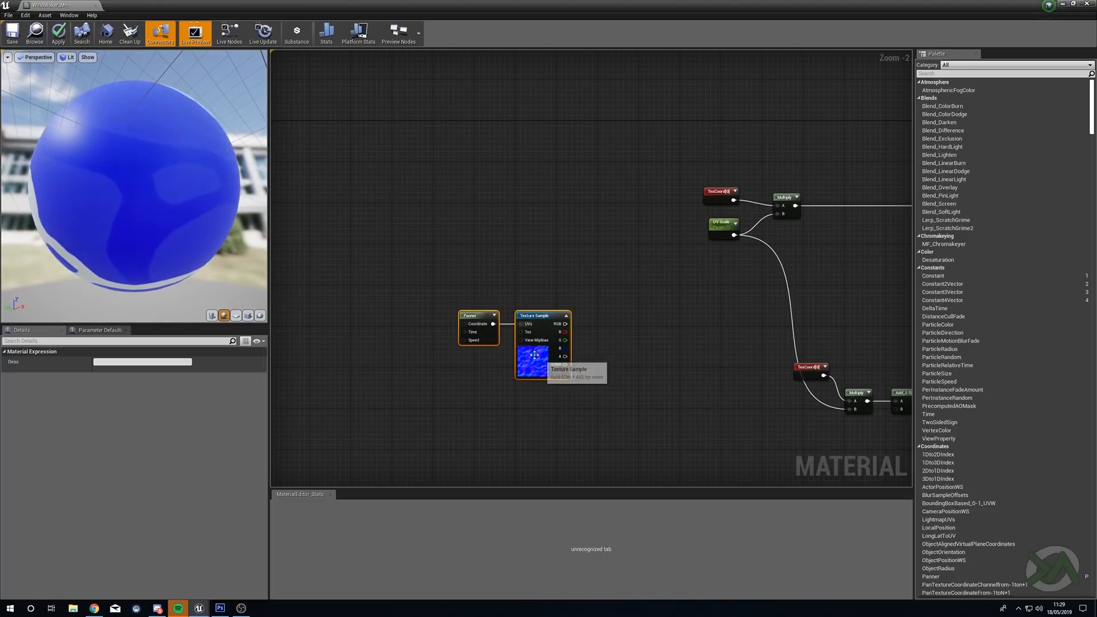
pyautogui.rightClick(541, 318)
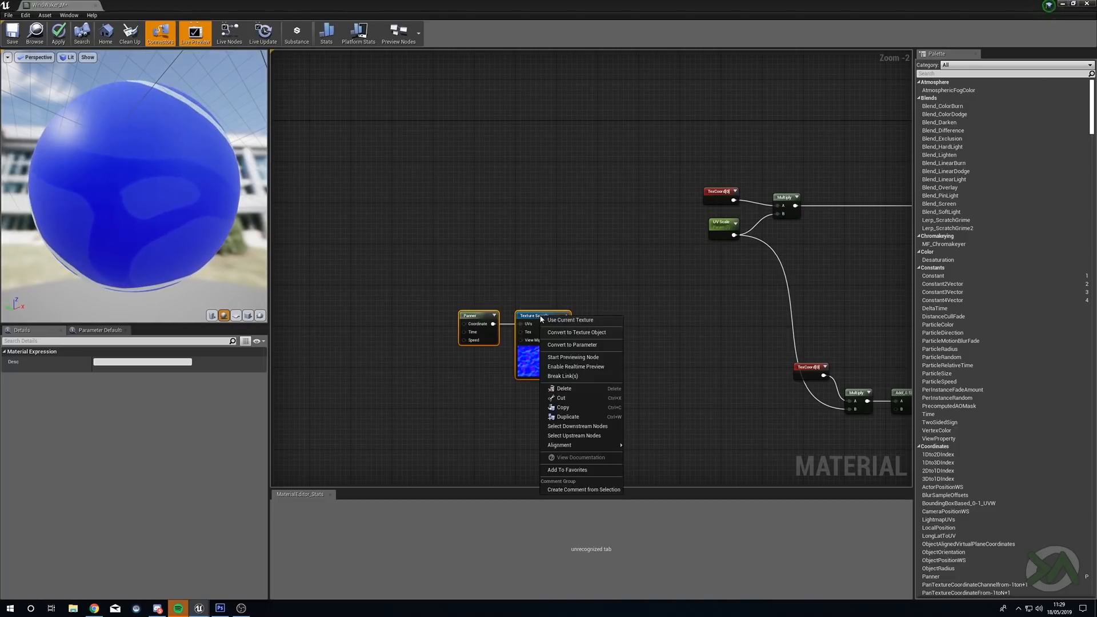
pyautogui.click(530, 361)
# Open the T_Water_N texture, hide its blue channel to examine red and green, and return to the WindWaker material
pyautogui.doubleClick(528, 361)
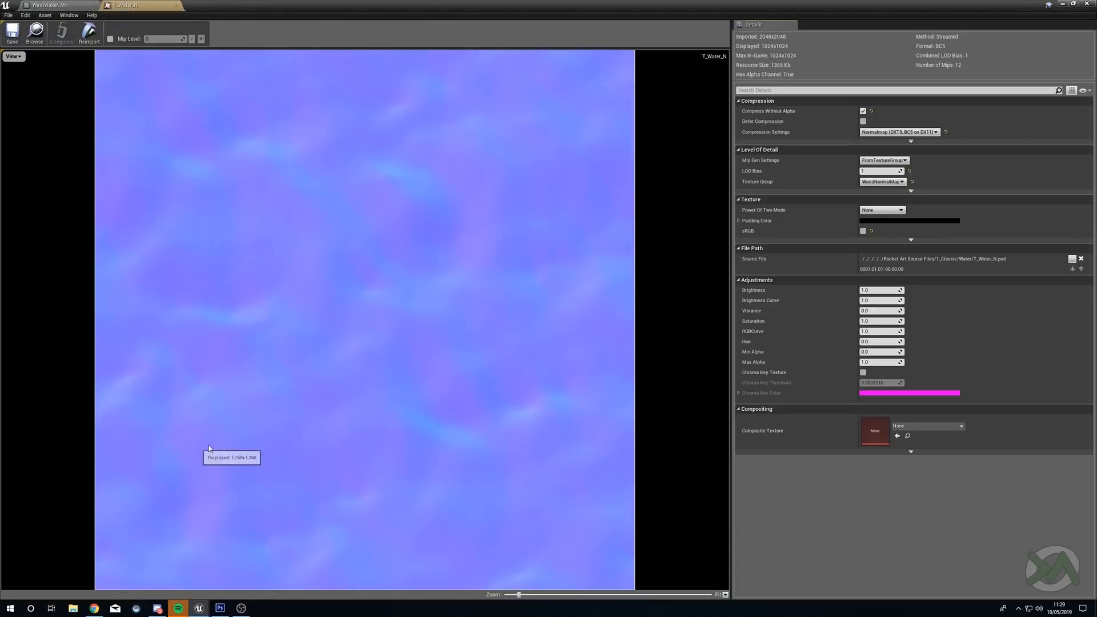
pyautogui.click(11, 57)
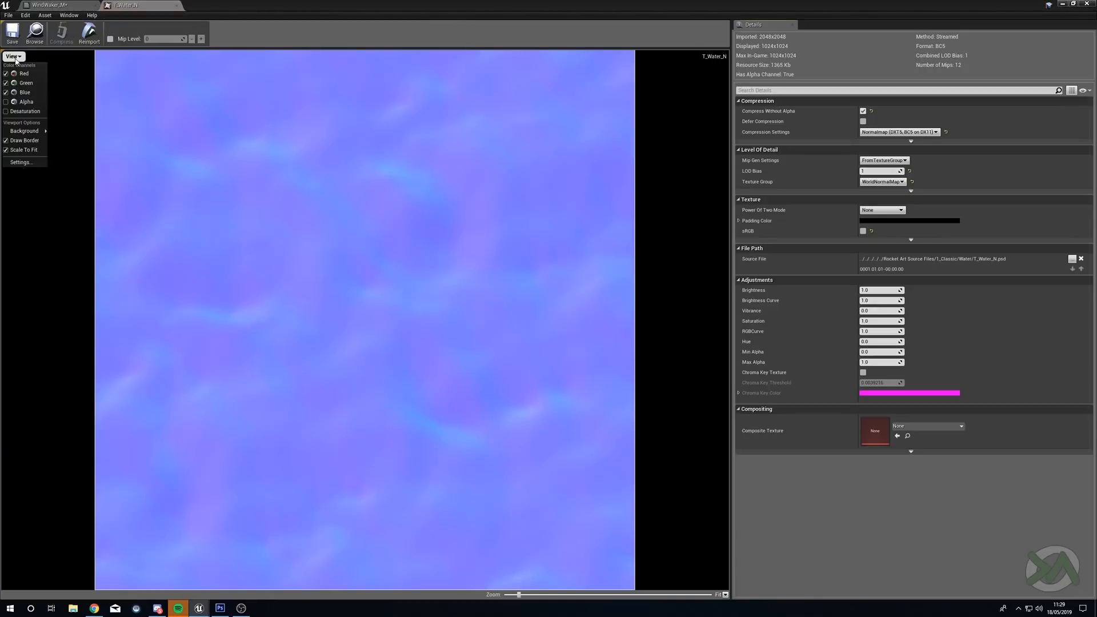
pyautogui.click(6, 92)
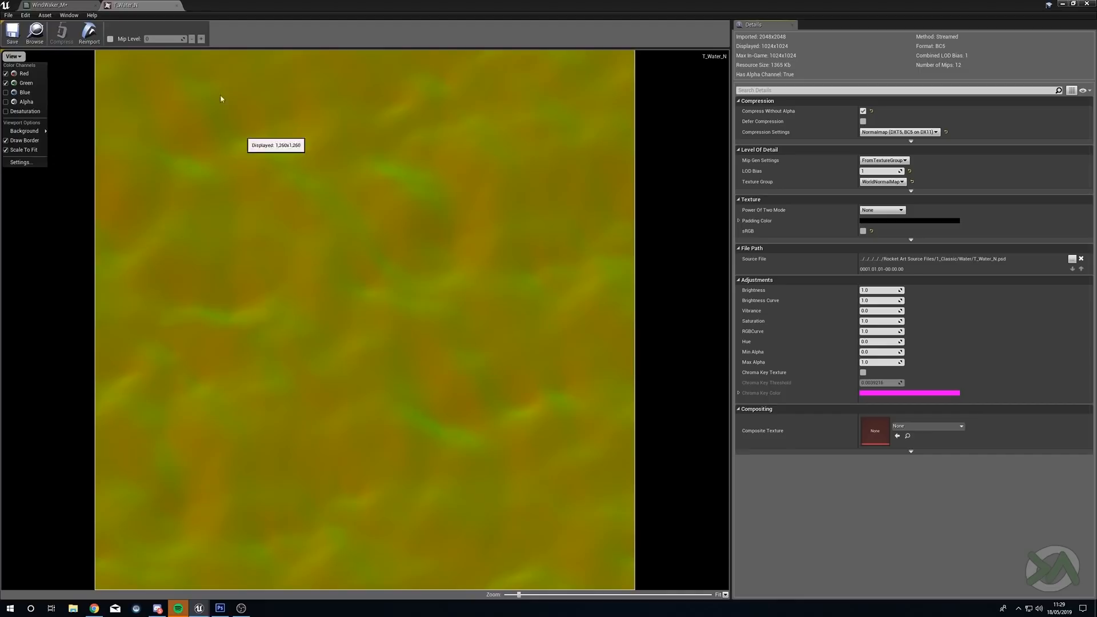
pyautogui.click(49, 5)
# Add a ComponentMask for R and G fed by the T_Water_N sample's RGB output, placed directly beside the sample
pyautogui.moveTo(609, 341); pyautogui.dragTo(595, 340, button='right')
pyautogui.rightClick(578, 329)
pyautogui.click(573, 289)
pyautogui.moveTo(551, 324); pyautogui.dragTo(601, 329)
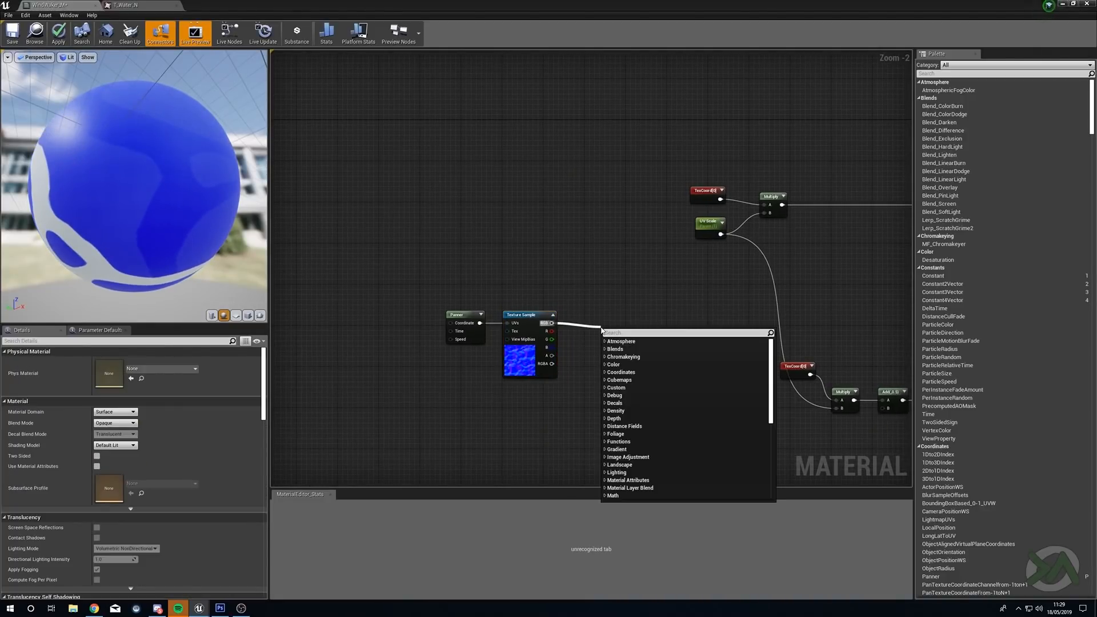
pyautogui.write('comp')
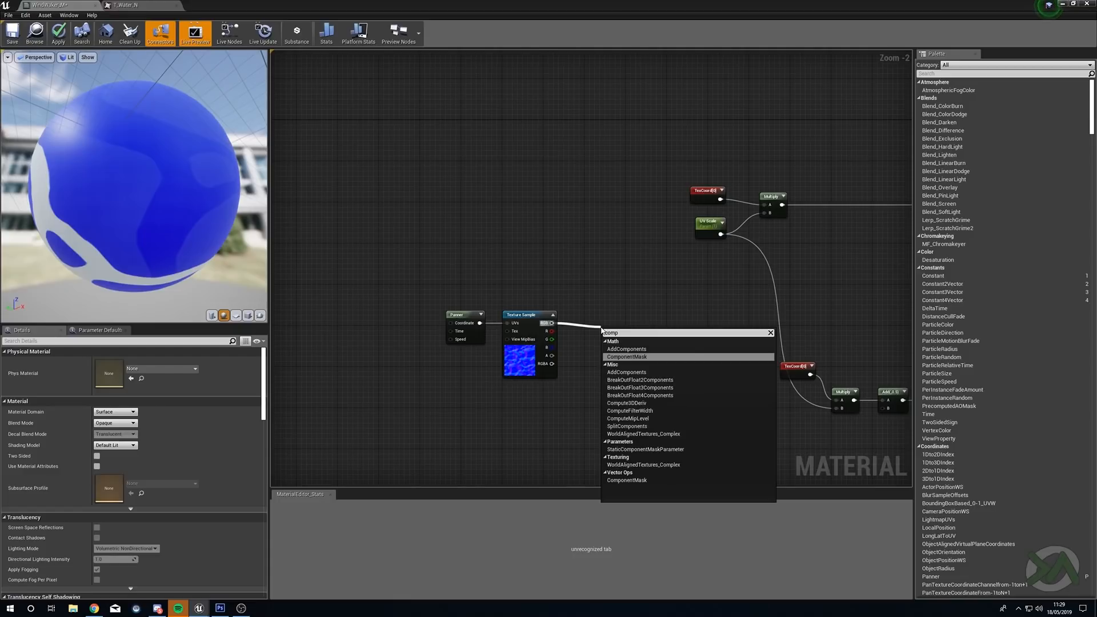
pyautogui.press('Return')
pyautogui.moveTo(608, 329); pyautogui.dragTo(594, 318)
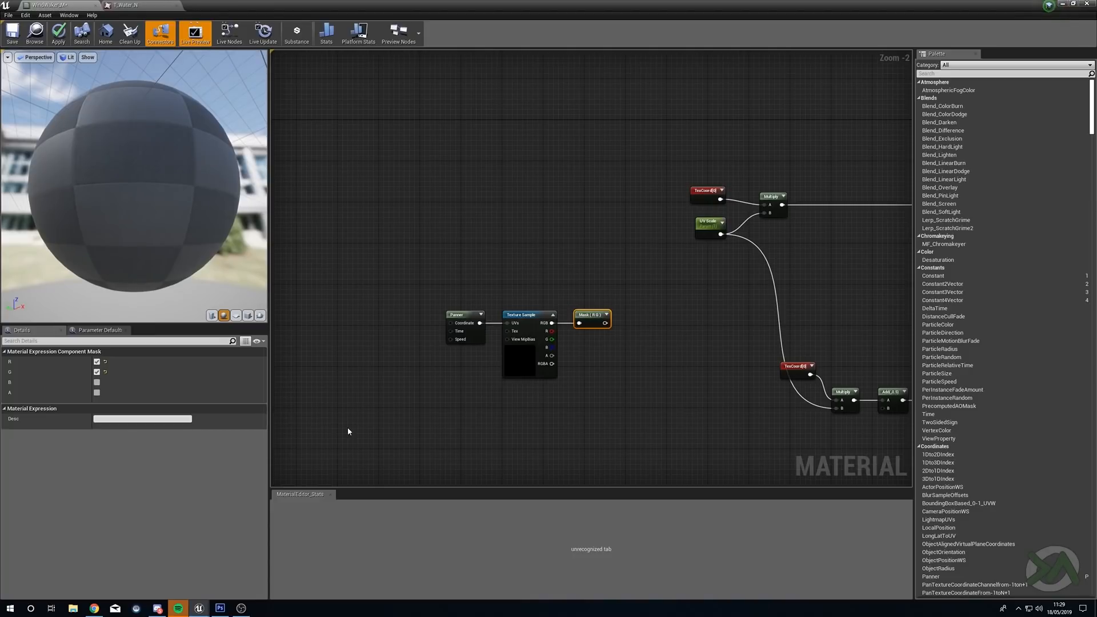
# Move the upper TexCoord, UV Scale and Multiply group back and place an Add node with the Multiply feeding its A input
pyautogui.moveTo(608, 191); pyautogui.dragTo(433, 187, button='right')
pyautogui.moveTo(651, 281); pyautogui.dragTo(650, 281)
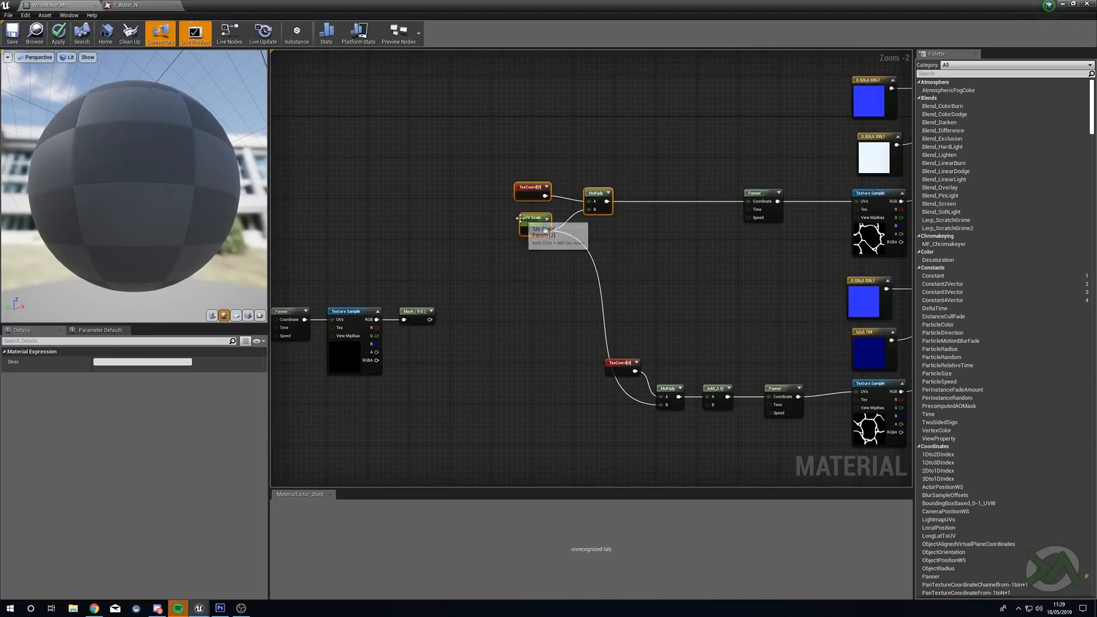
pyautogui.moveTo(523, 220); pyautogui.dragTo(444, 221)
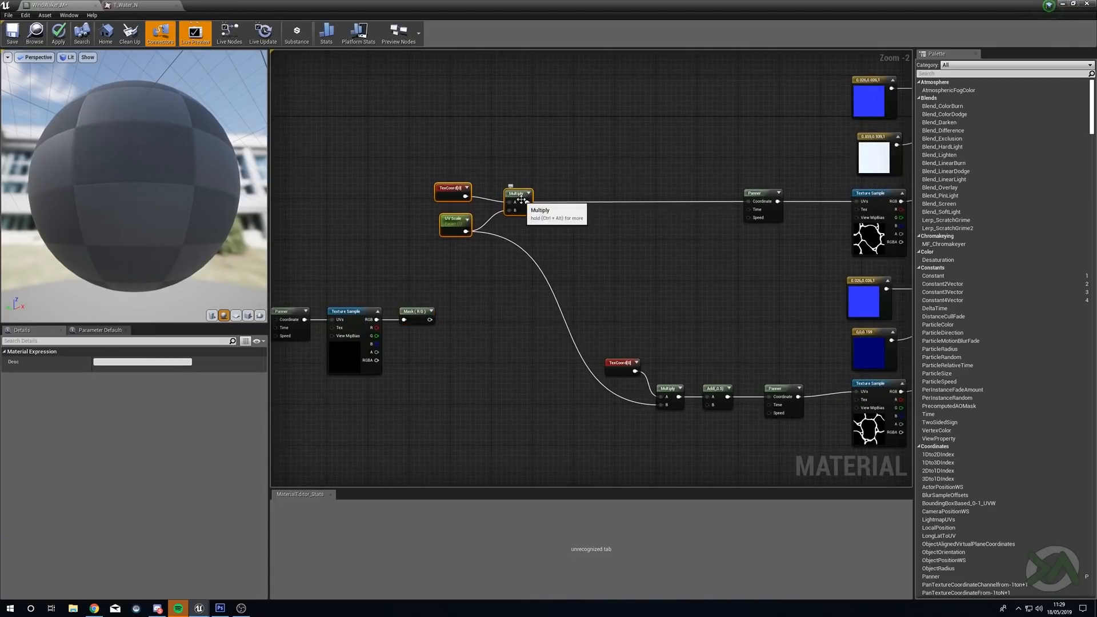
pyautogui.click(590, 206)
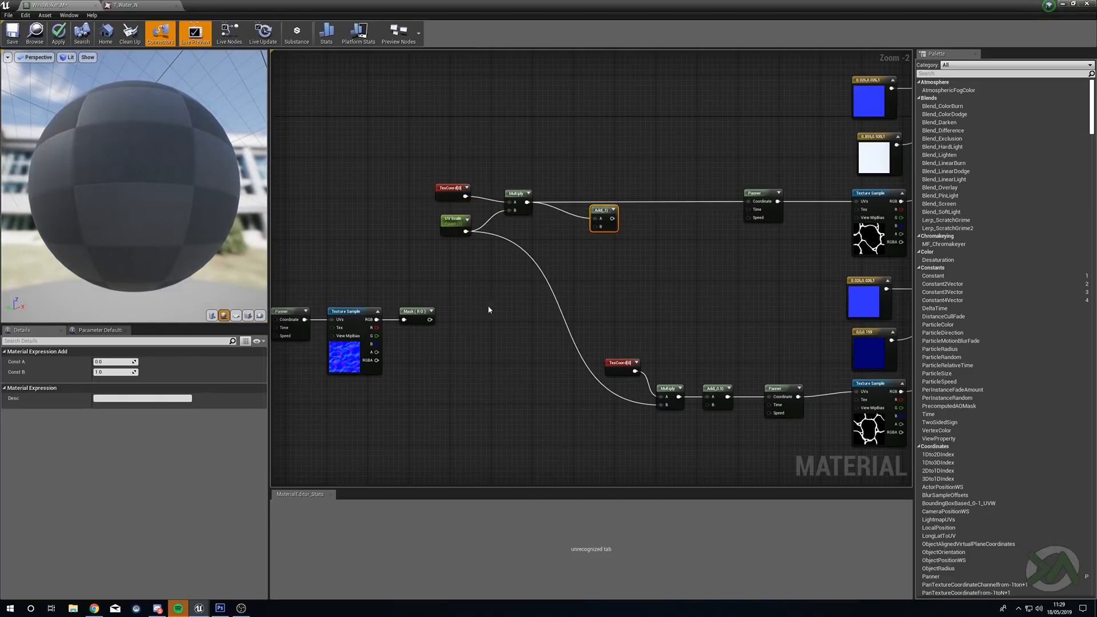
# Connect the R/G mask to the B input of the upper Add node and preview that Add on a plane
pyautogui.moveTo(430, 319); pyautogui.dragTo(599, 228)
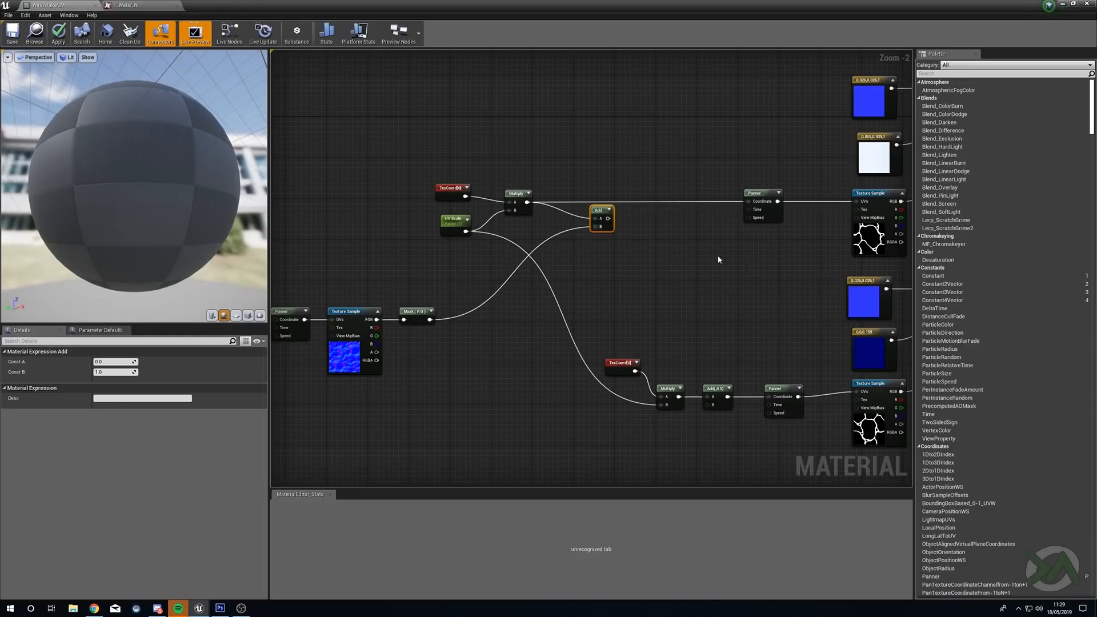
pyautogui.rightClick(605, 211)
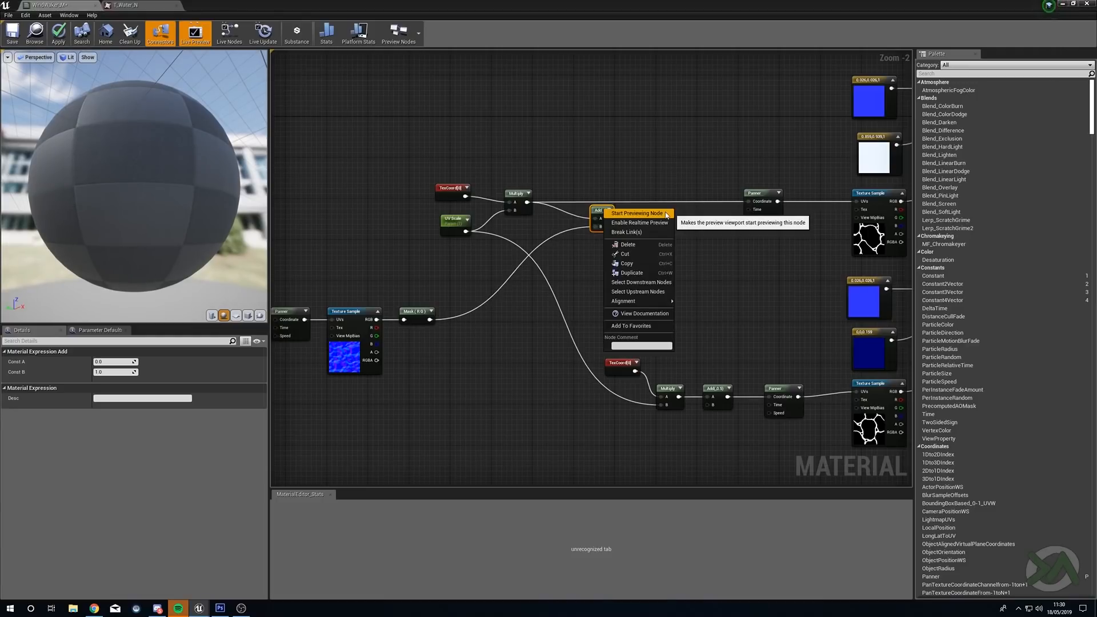
pyautogui.click(636, 214)
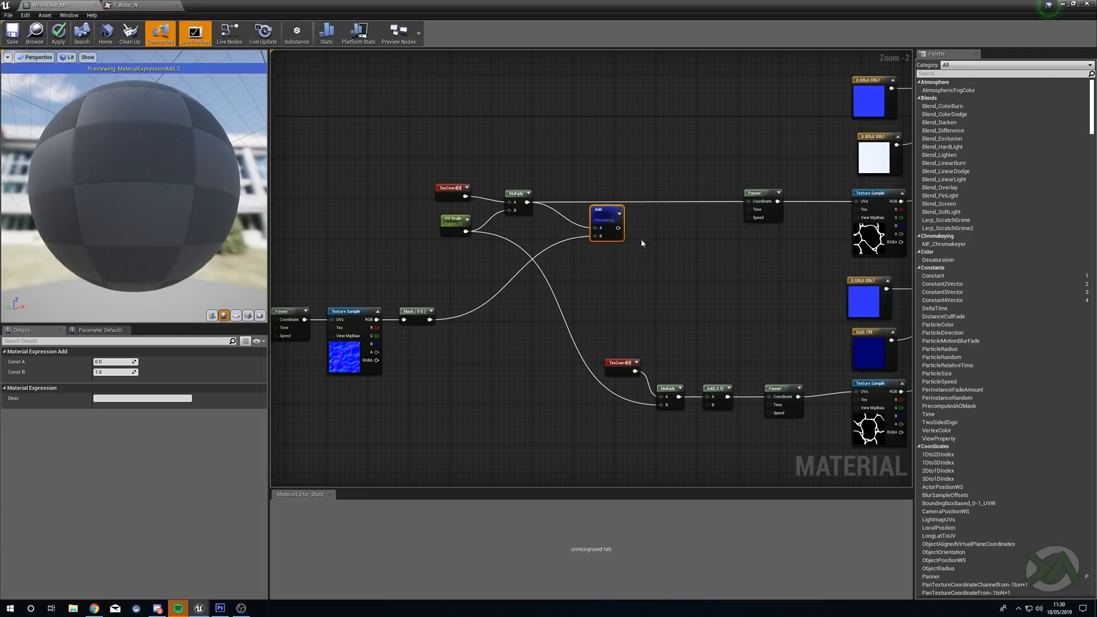
pyautogui.click(235, 315)
pyautogui.moveTo(108, 235)
pyautogui.mouseDown()
pyautogui.moveTo(217, 235)
pyautogui.moveTo(66, 235)
pyautogui.mouseUp()
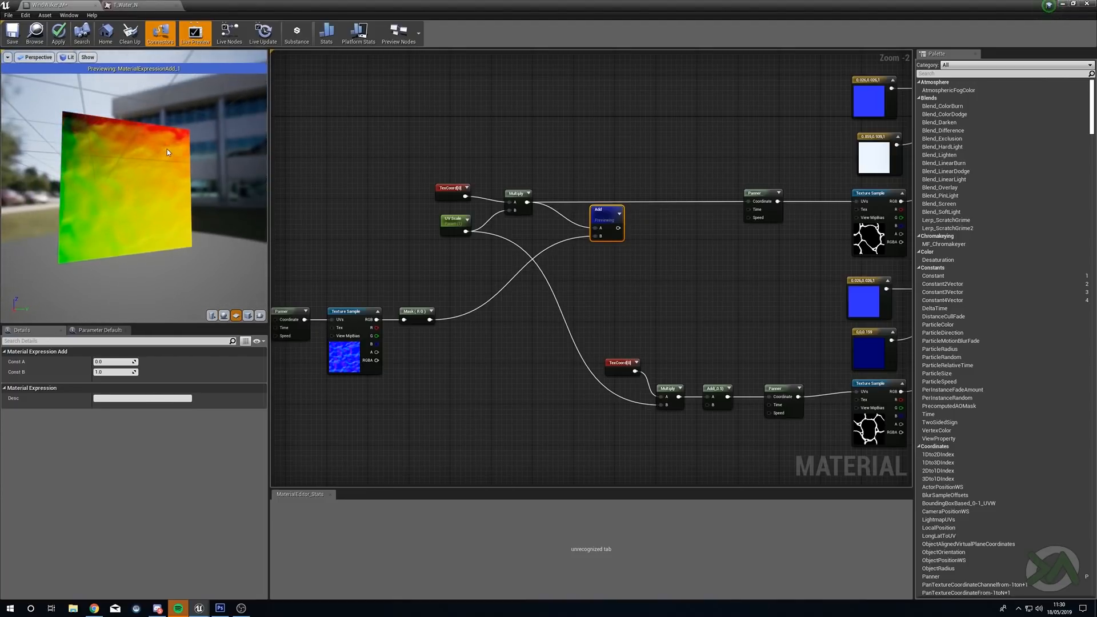
pyautogui.moveTo(140, 219); pyautogui.dragTo(136, 220)
pyautogui.moveTo(173, 158); pyautogui.dragTo(150, 185)
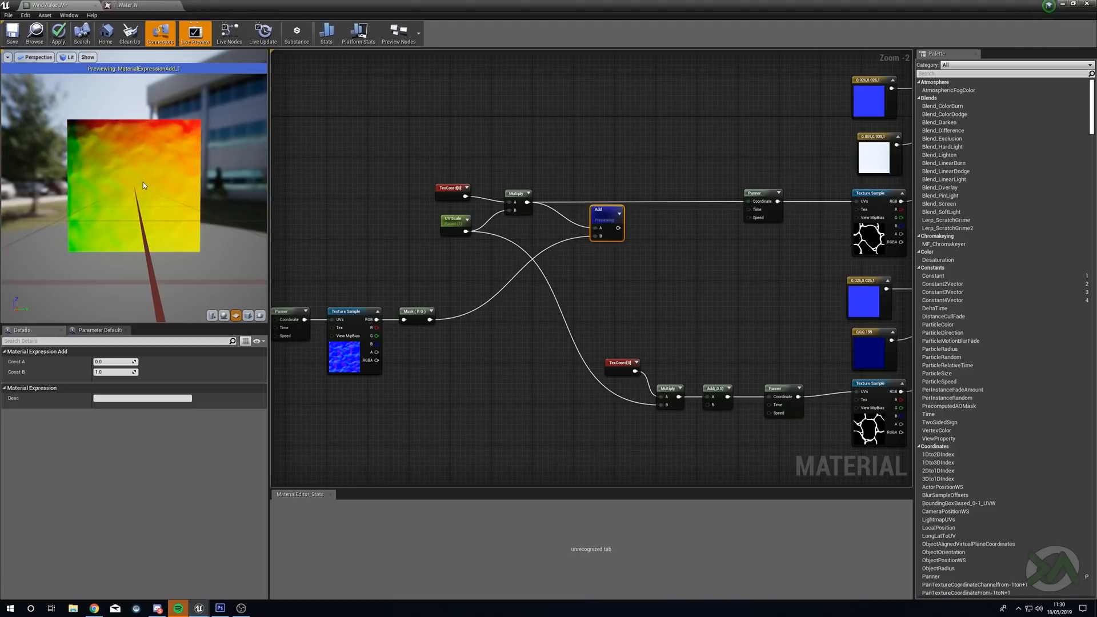
# Stop previewing the Add node, feed its output to the upper Panner's Coordinate, and align it with the Multiply
pyautogui.rightClick(617, 211)
pyautogui.click(624, 228)
pyautogui.moveTo(608, 218); pyautogui.dragTo(752, 201)
pyautogui.moveTo(607, 208); pyautogui.dragTo(620, 199)
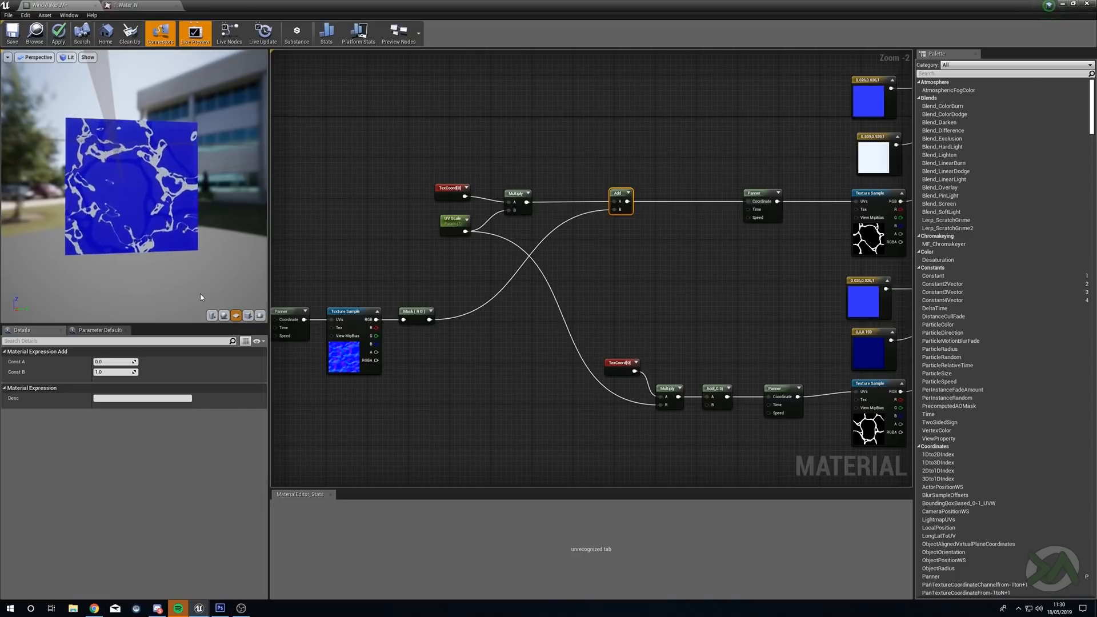
pyautogui.scroll(8, 174, 247)
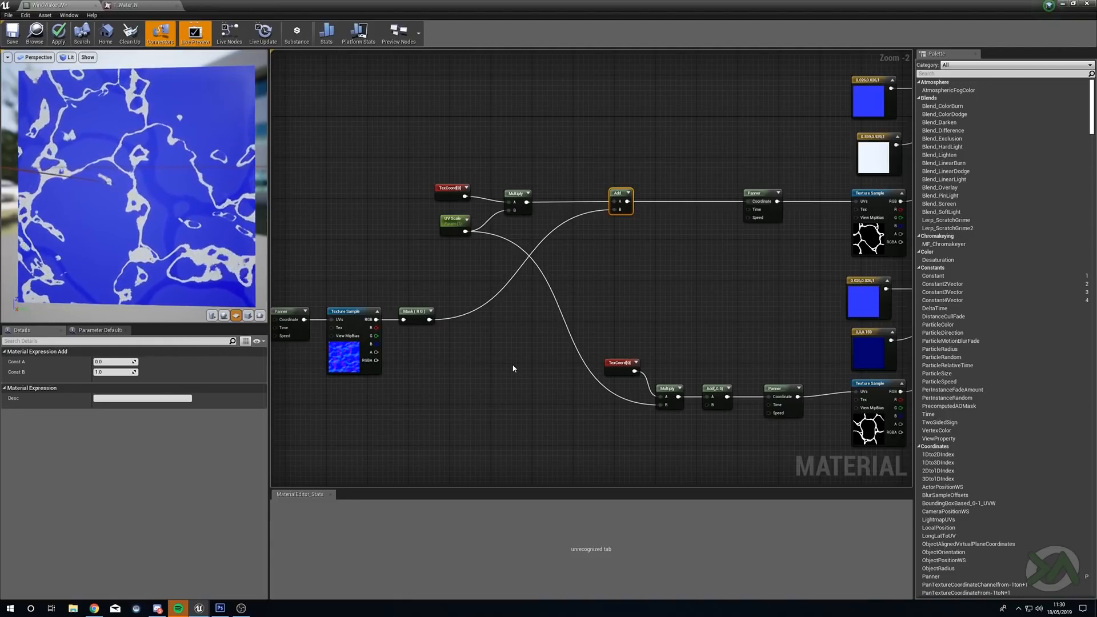
# Insert a Multiply with Const B 0.2 between the T_Water_N sample's RGB output and the mask, then examine the distortion in the preview
pyautogui.moveTo(414, 313); pyautogui.dragTo(482, 311)
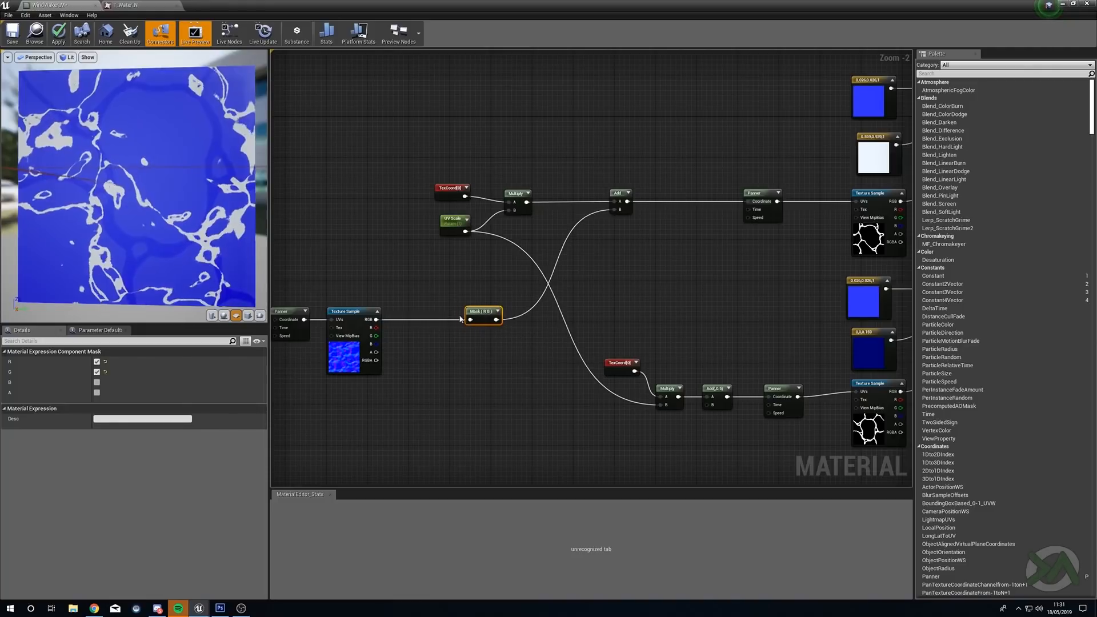
pyautogui.press('m')
pyautogui.click(420, 315)
pyautogui.moveTo(377, 324); pyautogui.dragTo(431, 330)
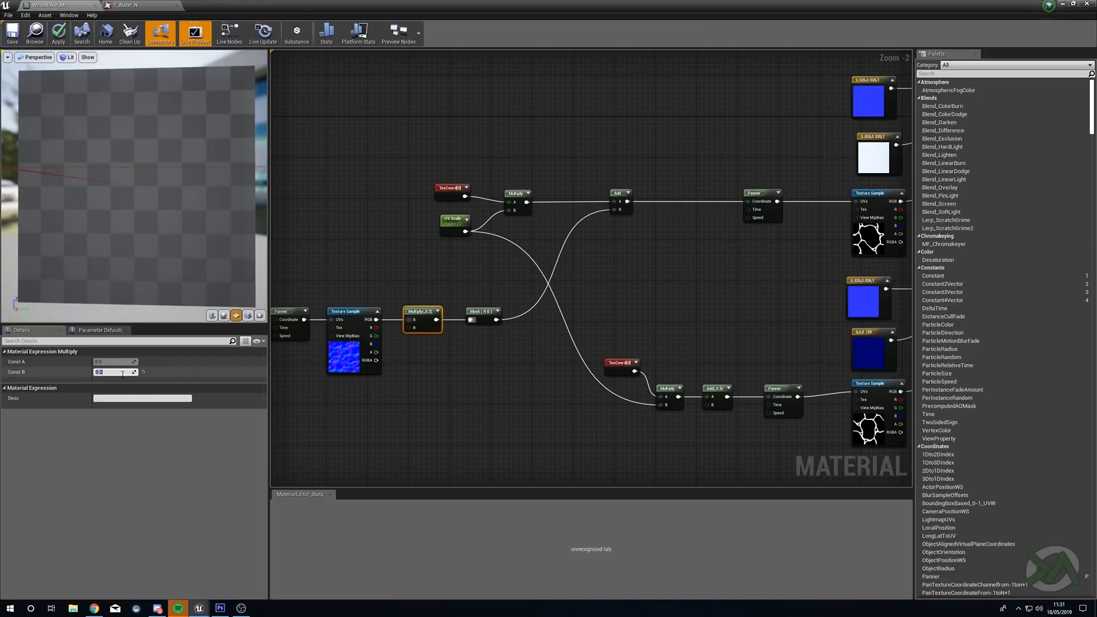
pyautogui.moveTo(141, 239); pyautogui.dragTo(172, 240)
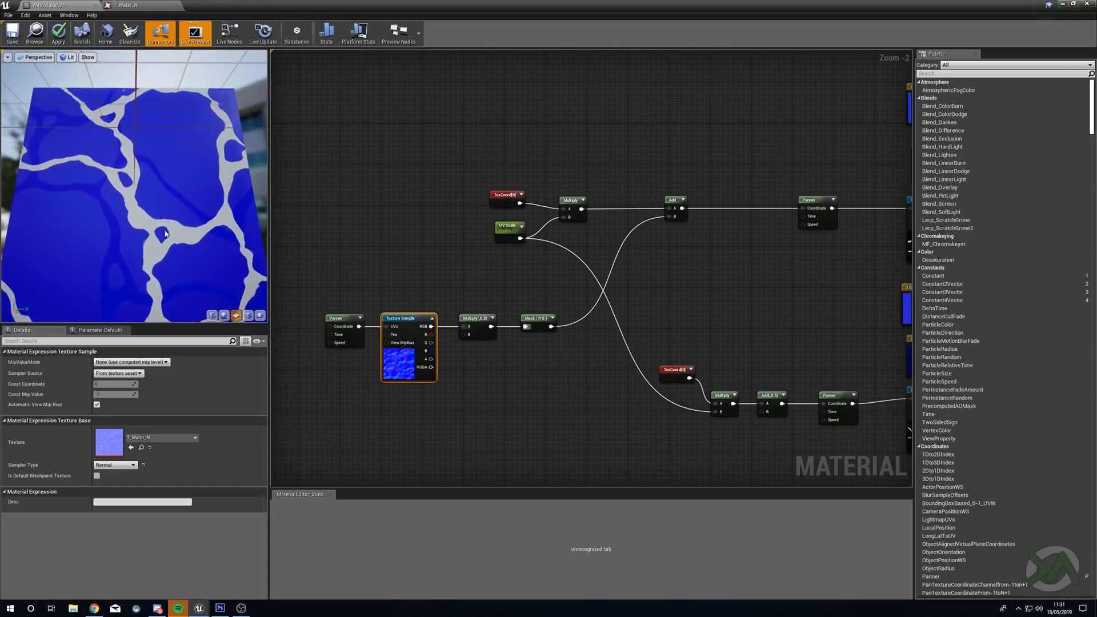
pyautogui.moveTo(164, 230); pyautogui.dragTo(128, 273)
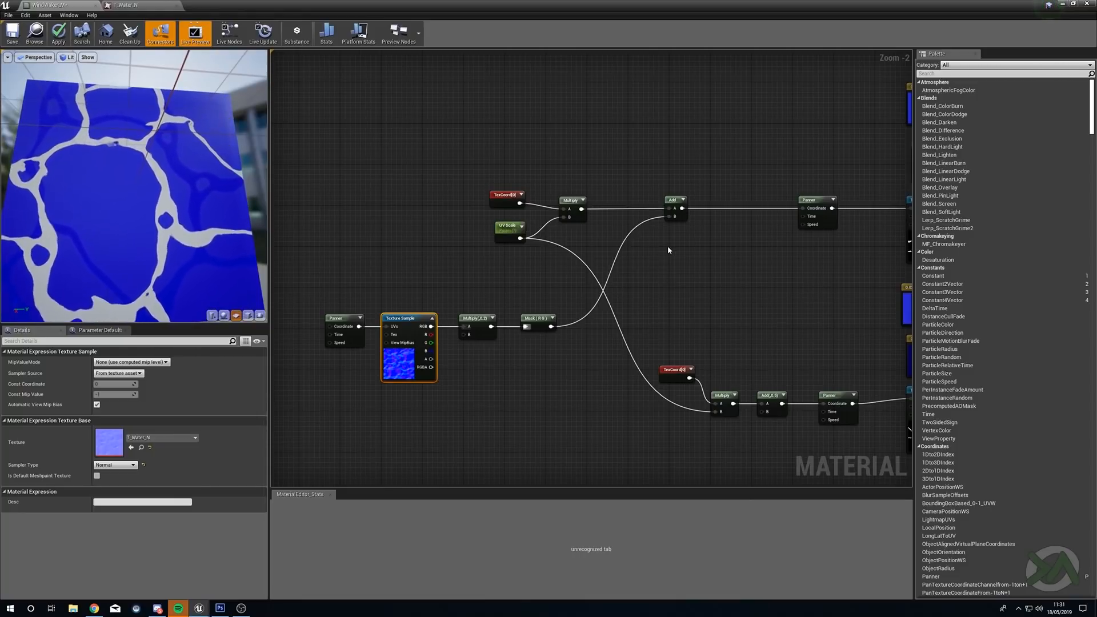
# Duplicate the distortion chain of Panner, T_Water_N sample, Multiply and mask, and place the copy below the lower UV group
pyautogui.moveTo(766, 274); pyautogui.dragTo(660, 245, button='right')
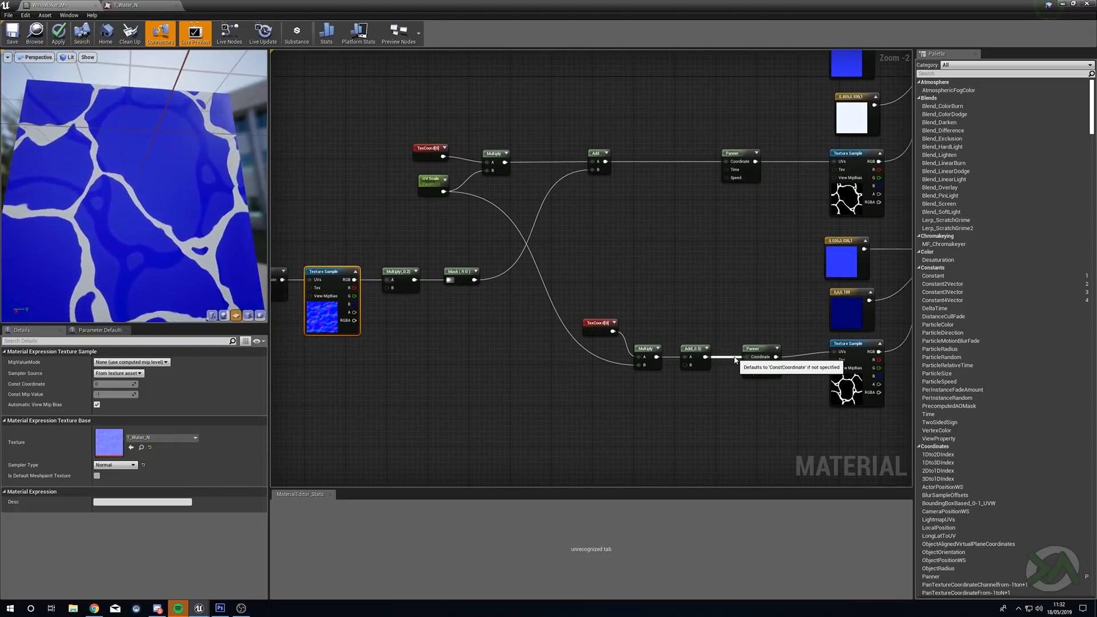
pyautogui.moveTo(503, 382); pyautogui.dragTo(638, 343, button='right')
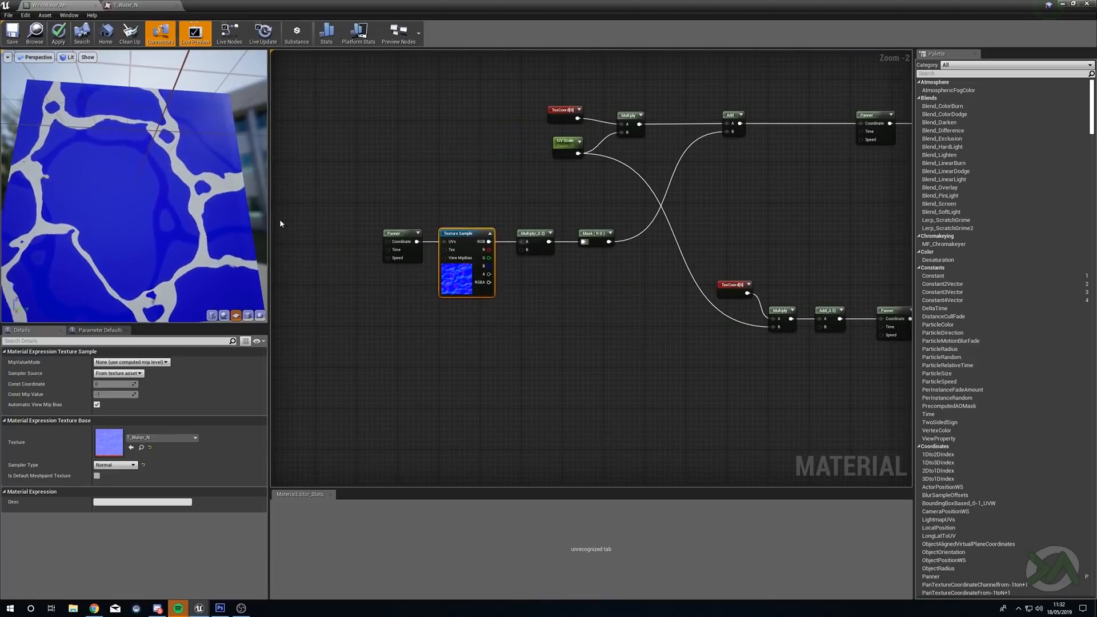
pyautogui.moveTo(341, 208); pyautogui.dragTo(391, 218)
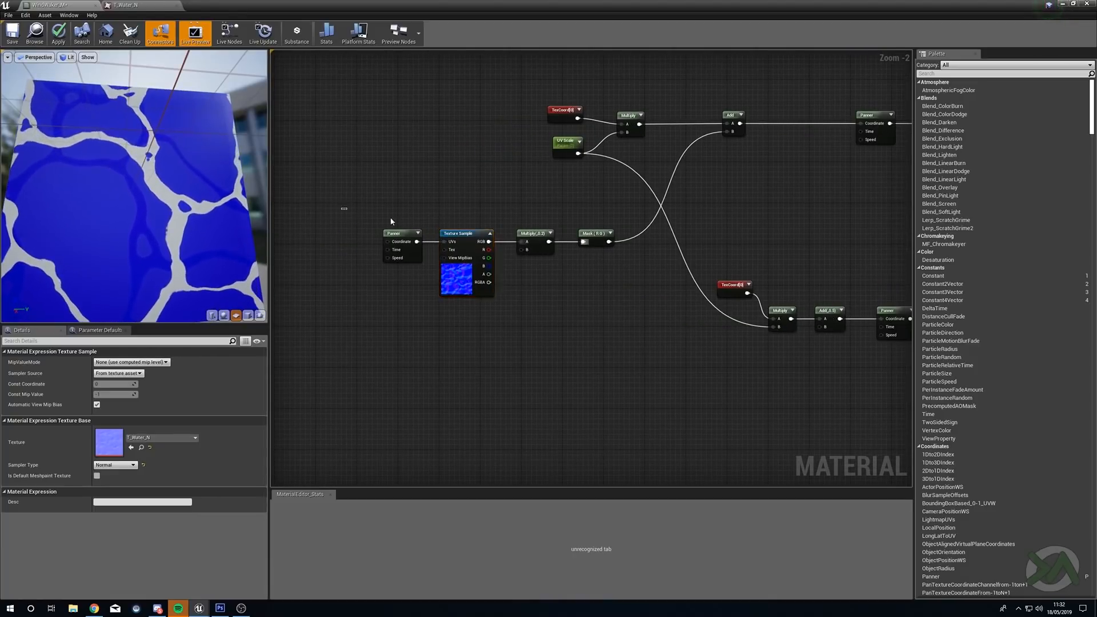
pyautogui.moveTo(622, 289); pyautogui.dragTo(623, 290)
pyautogui.moveTo(601, 340); pyautogui.dragTo(564, 306, button='right')
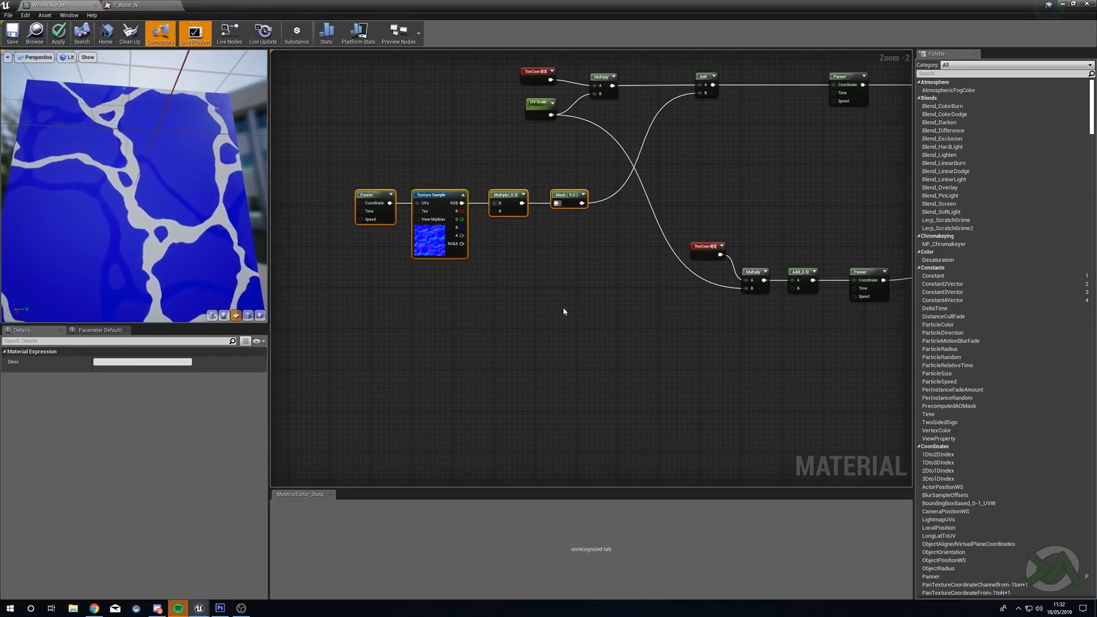
pyautogui.hotkey('ctrl', 'c')
pyautogui.hotkey('ctrl', 'v')
pyautogui.moveTo(593, 371); pyautogui.dragTo(557, 374)
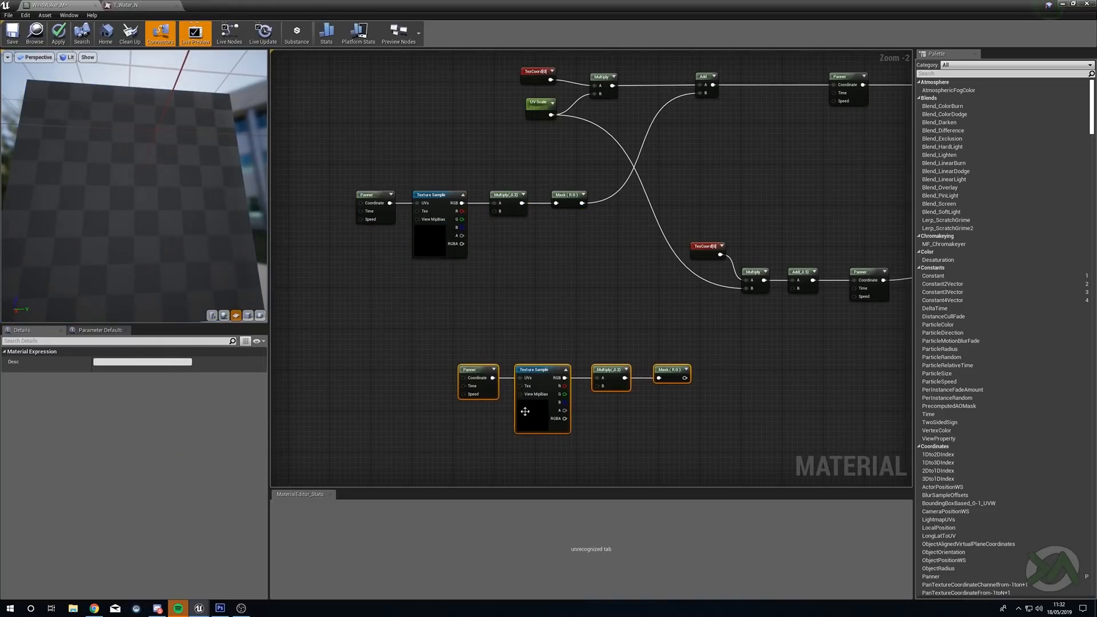
# Set the duplicated Panner's Speed X to -0.1 and Speed Y to 0.1
pyautogui.click(540, 420)
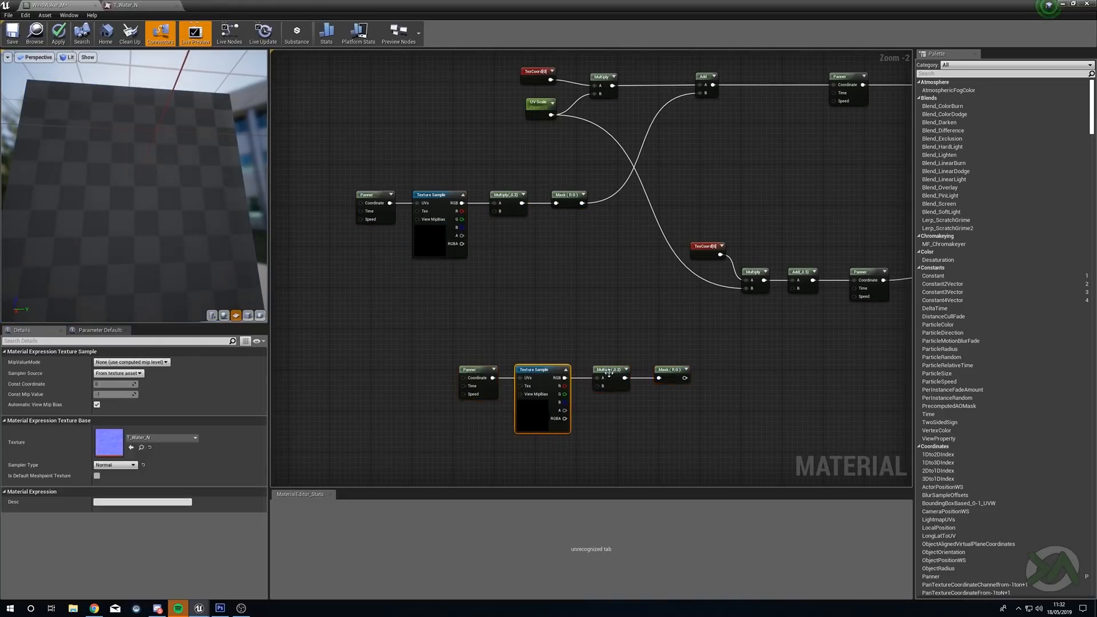
pyautogui.click(476, 374)
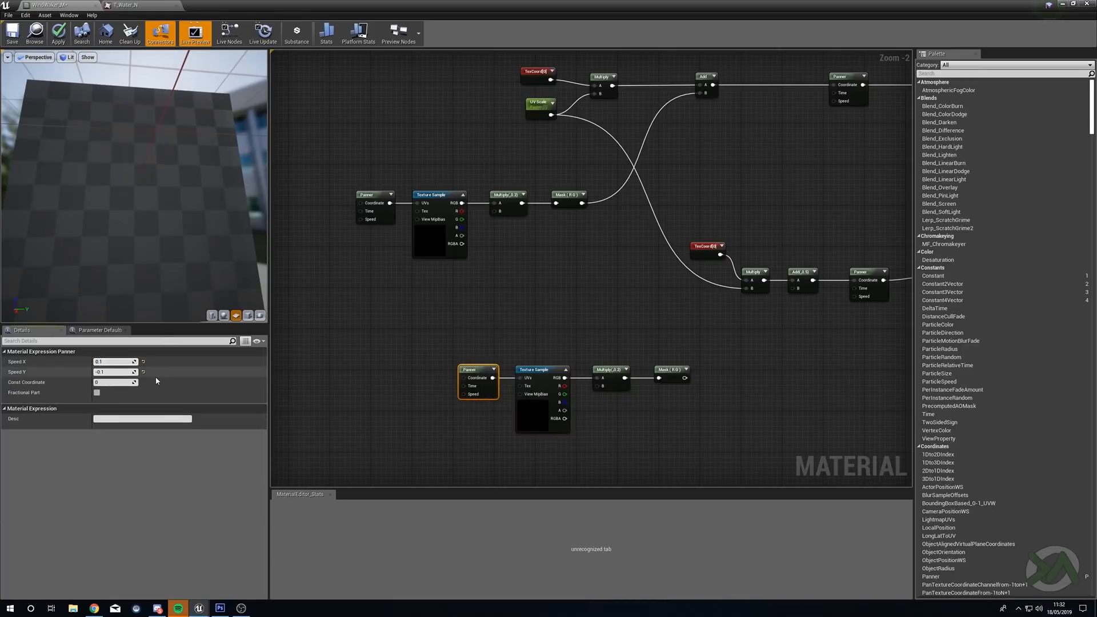
pyautogui.write('-')
pyautogui.press('Tab')
pyautogui.press('Left')
pyautogui.press('Delete')
pyautogui.press('Return')
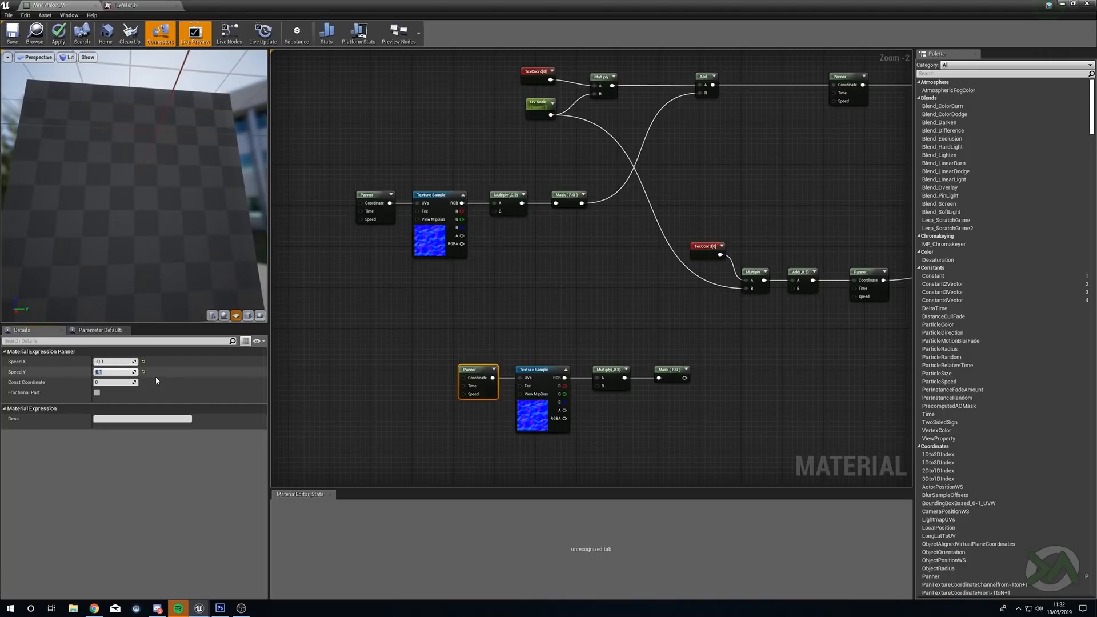
pyautogui.click(558, 430)
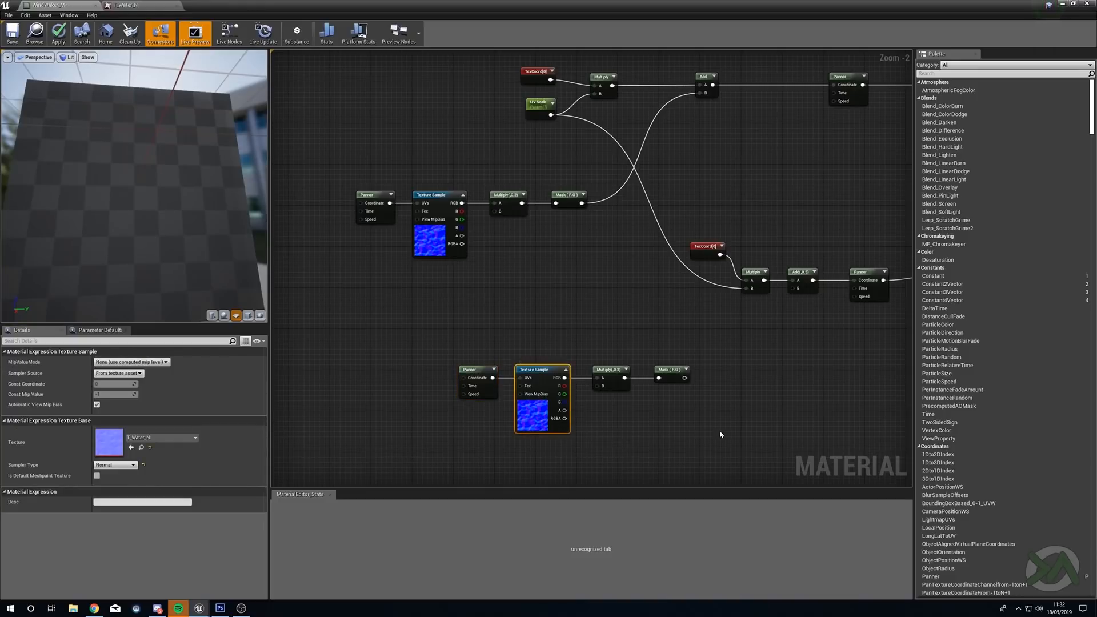
# Move the lower TexCoord, Multiply and Add nodes farther from their Panner and place a new Add node beneath them
pyautogui.moveTo(769, 435); pyautogui.dragTo(607, 388, button='right')
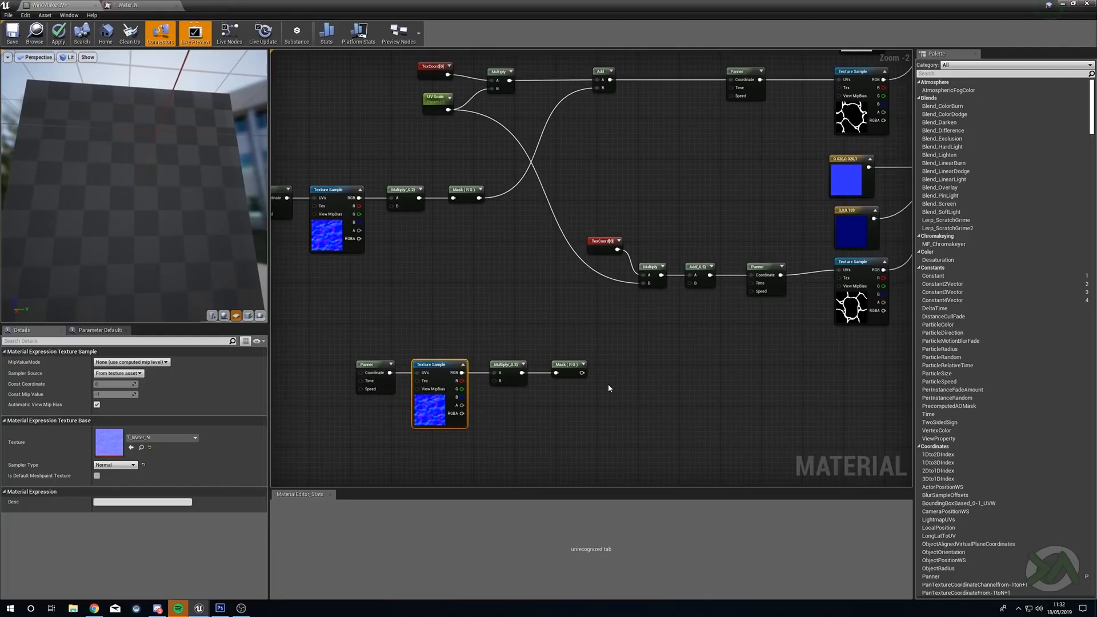
pyautogui.moveTo(797, 240); pyautogui.dragTo(859, 237, button='right')
pyautogui.moveTo(796, 286); pyautogui.dragTo(718, 271)
pyautogui.click(751, 322)
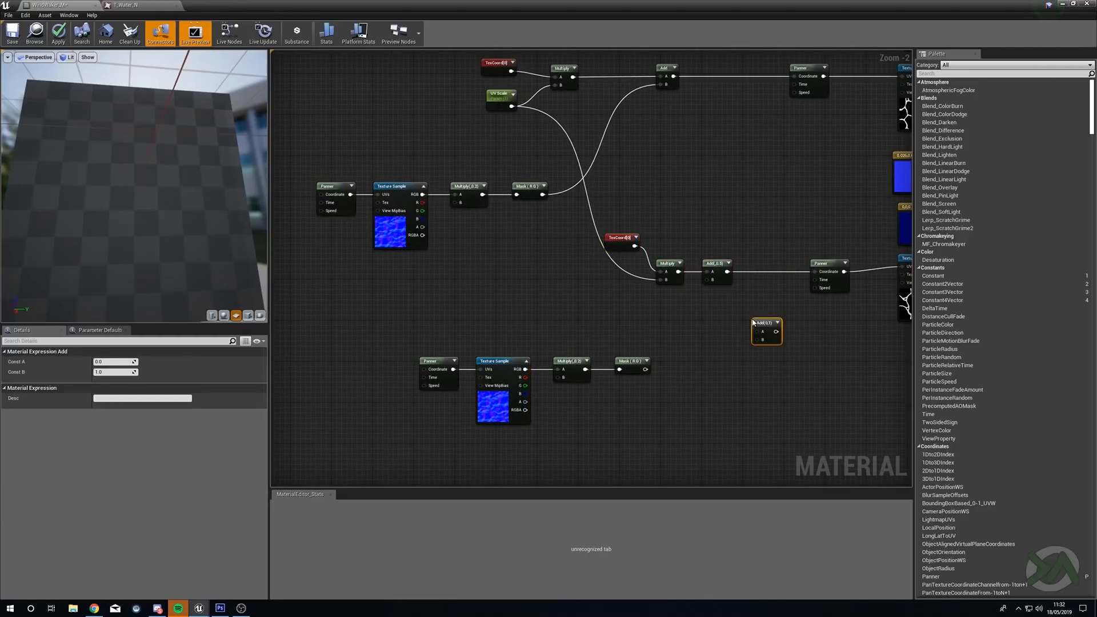
pyautogui.click(726, 273)
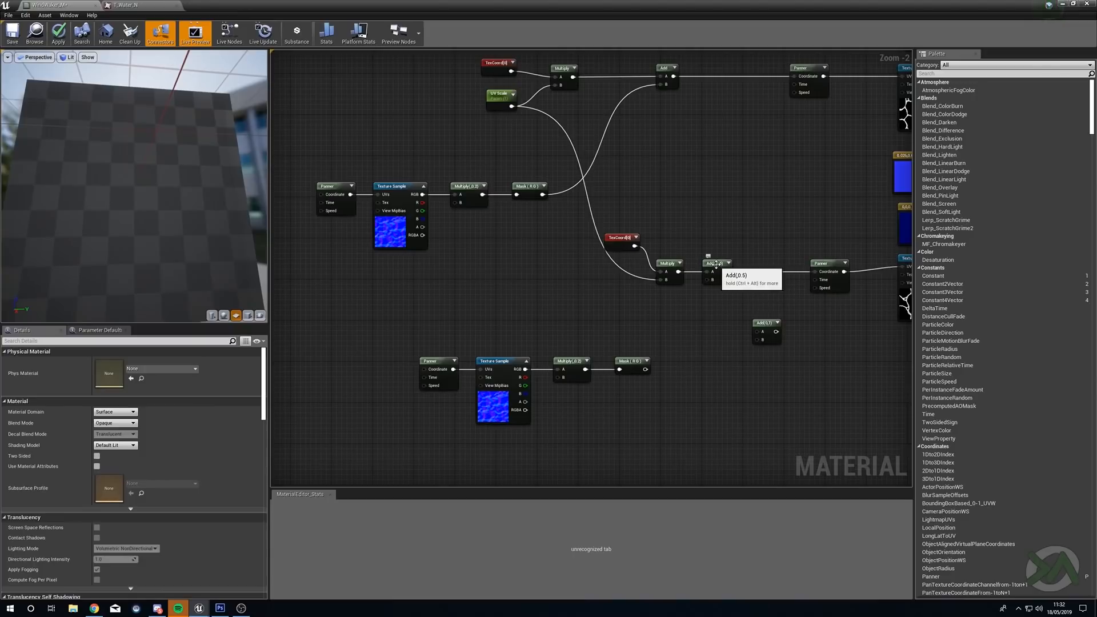
# Wire the lower offset Add into the new Add's A, the duplicated mask into B, and the result into the lower Panner's Coordinate
pyautogui.moveTo(826, 304); pyautogui.dragTo(726, 307, button='right')
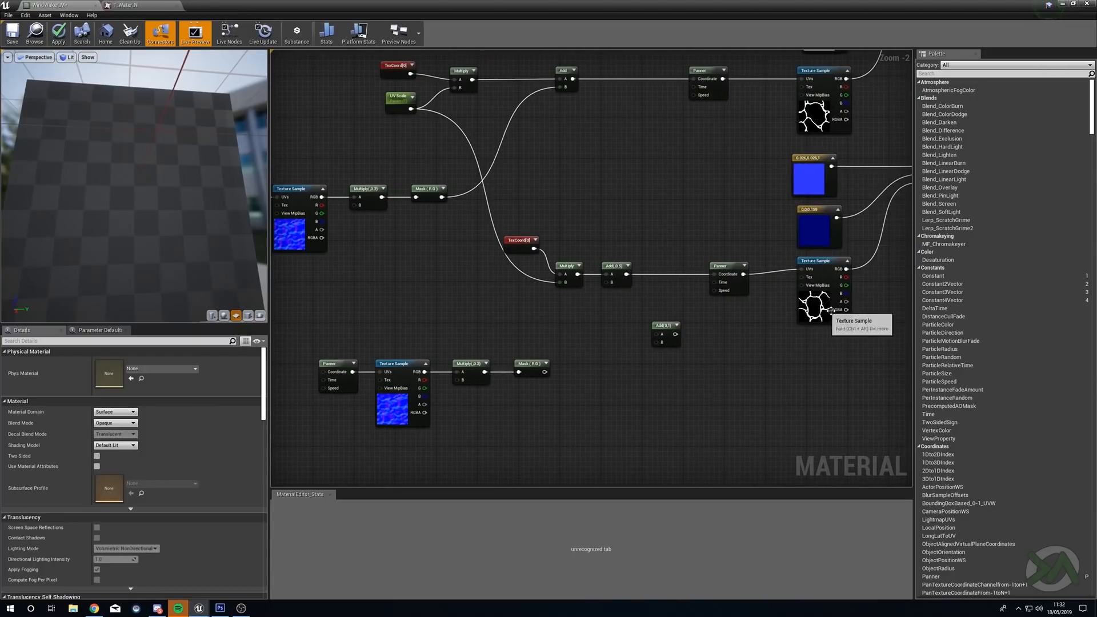
pyautogui.moveTo(625, 274); pyautogui.dragTo(655, 334)
pyautogui.moveTo(544, 372); pyautogui.dragTo(714, 274)
# Tidy the lower layer by moving the duplicated distortion chain closer and raising the new Add toward the Panner
pyautogui.moveTo(464, 324); pyautogui.dragTo(490, 311, button='right')
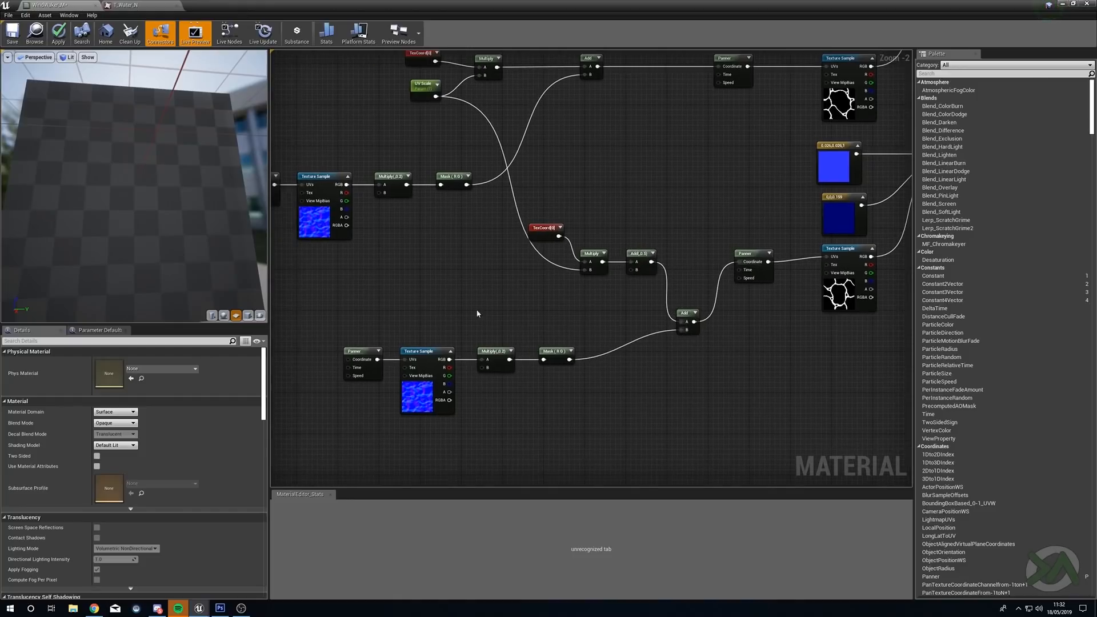
pyautogui.moveTo(578, 420); pyautogui.dragTo(578, 419)
pyautogui.moveTo(558, 350); pyautogui.dragTo(604, 308)
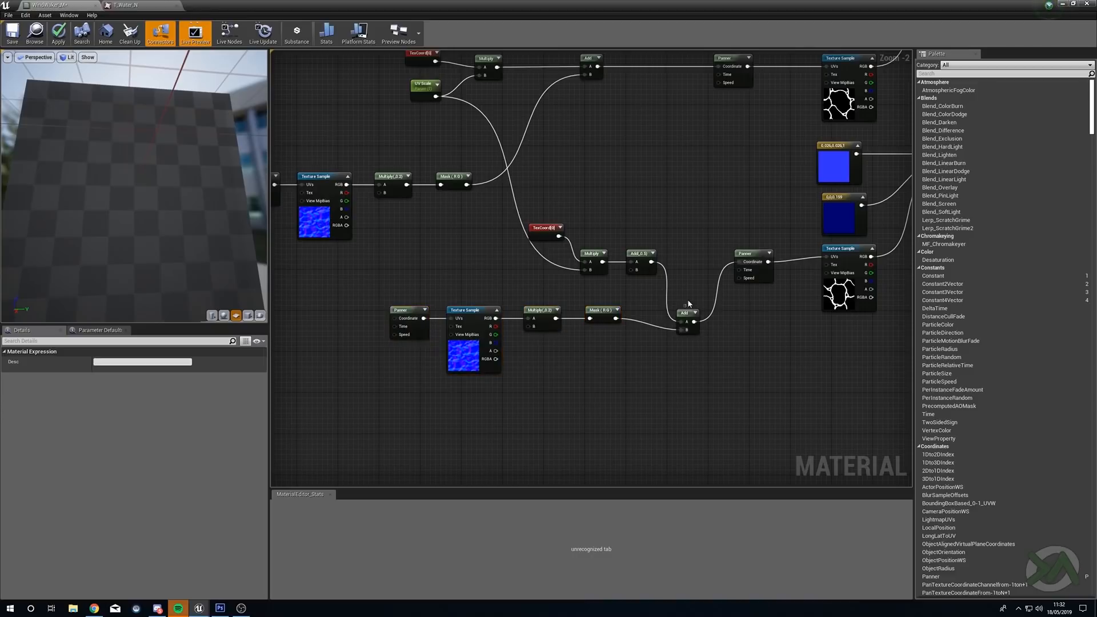
pyautogui.click(687, 311)
pyautogui.moveTo(686, 311); pyautogui.dragTo(688, 287)
pyautogui.moveTo(662, 355); pyautogui.dragTo(400, 314)
pyautogui.moveTo(477, 345); pyautogui.dragTo(499, 345)
pyautogui.click(622, 383)
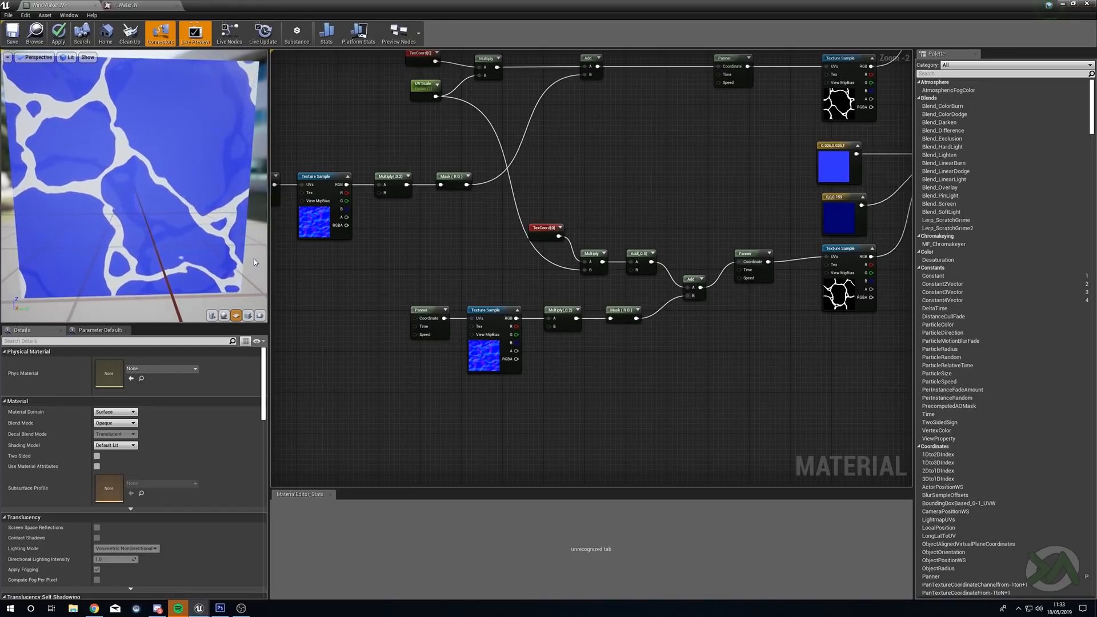
# Apply the material changes and shrink the material editor into a floating window to examine the water in the level
pyautogui.click(58, 33)
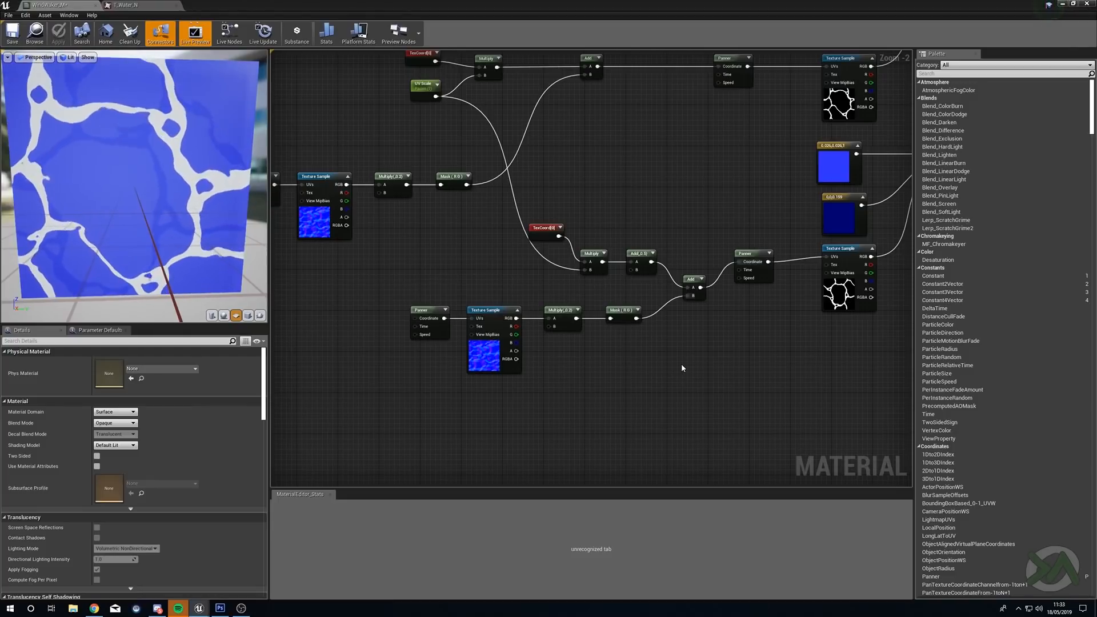
pyautogui.moveTo(721, 384); pyautogui.dragTo(579, 380, button='right')
pyautogui.scroll(-2, 579, 380)
pyautogui.moveTo(690, 376); pyautogui.dragTo(598, 388, button='right')
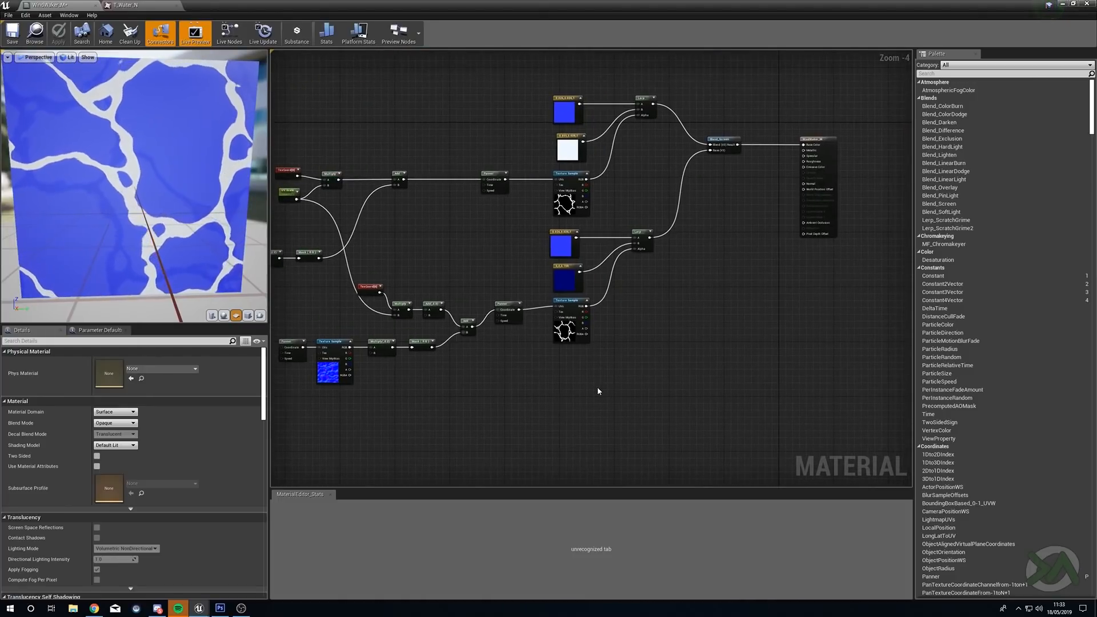
pyautogui.moveTo(512, 5); pyautogui.dragTo(647, 394)
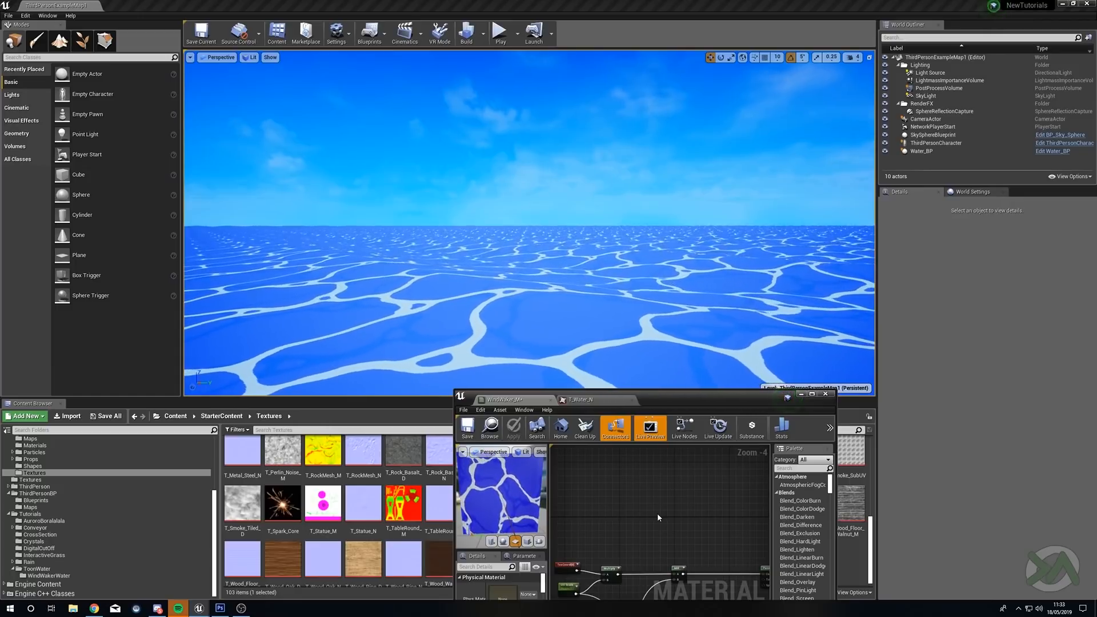
pyautogui.moveTo(677, 402); pyautogui.dragTo(654, 290)
pyautogui.moveTo(639, 428); pyautogui.dragTo(660, 366, button='right')
pyautogui.scroll(-2, 626, 377)
# Maximize the material editor again and move the WindWaker_M result node farther from the Blend_Screen node
pyautogui.doubleClick(680, 283)
pyautogui.moveTo(687, 309); pyautogui.dragTo(737, 479, button='right')
pyautogui.scroll(4, 632, 386)
pyautogui.moveTo(580, 355); pyautogui.dragTo(504, 462, button='right')
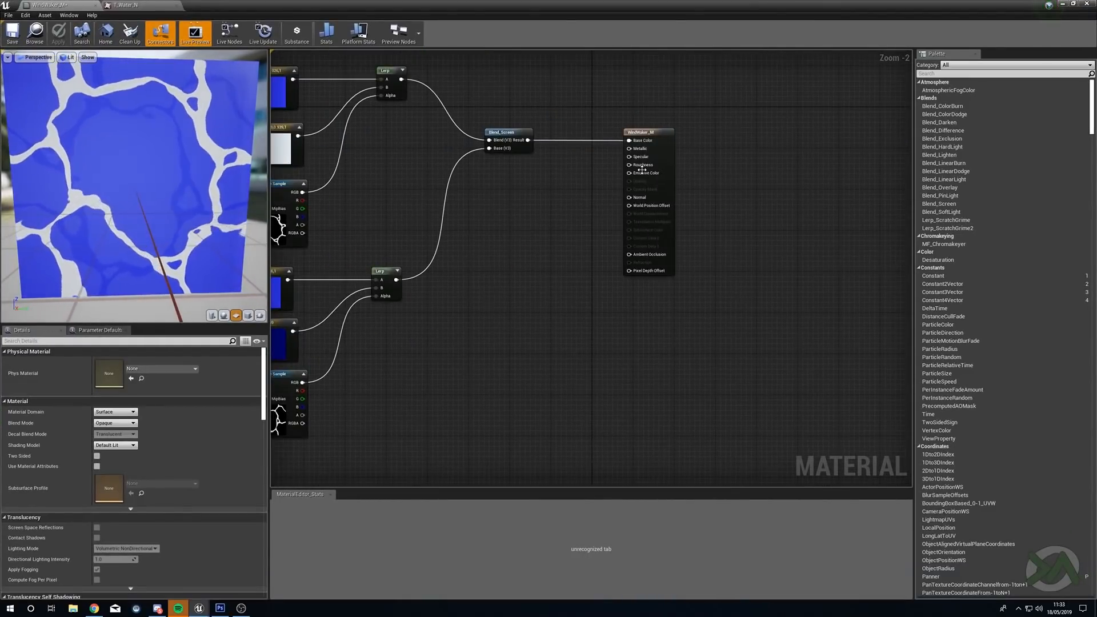
pyautogui.moveTo(665, 134); pyautogui.dragTo(866, 137)
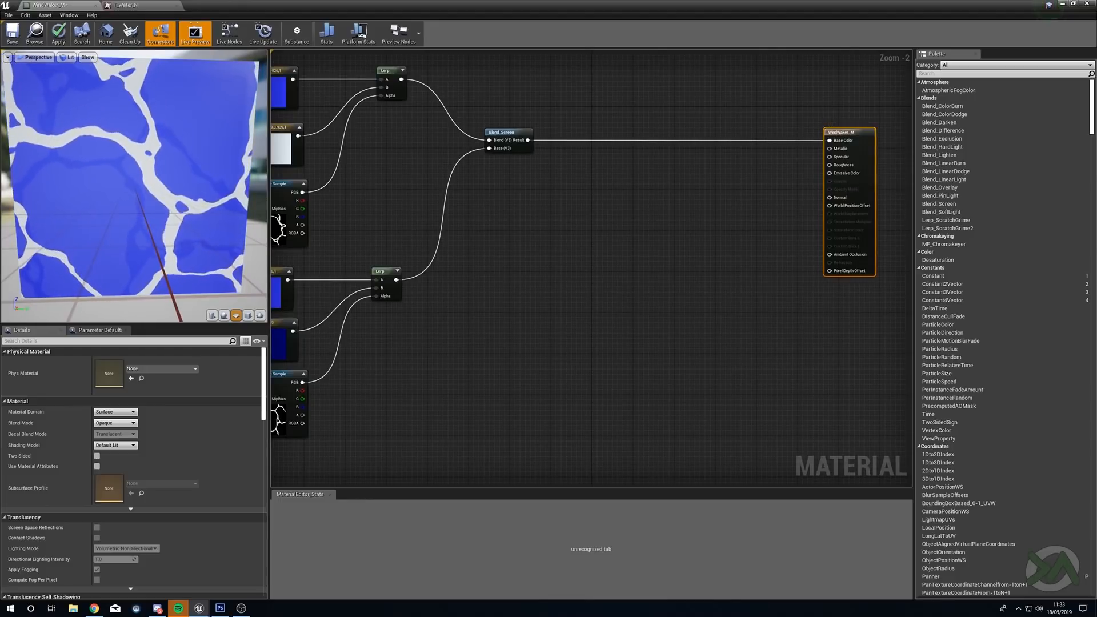
pyautogui.hotkey('alt', 'Tab')
# Add an Absolute World Position node in the empty graph area below the Blend_Screen node
pyautogui.moveTo(575, 343); pyautogui.dragTo(532, 343, button='right')
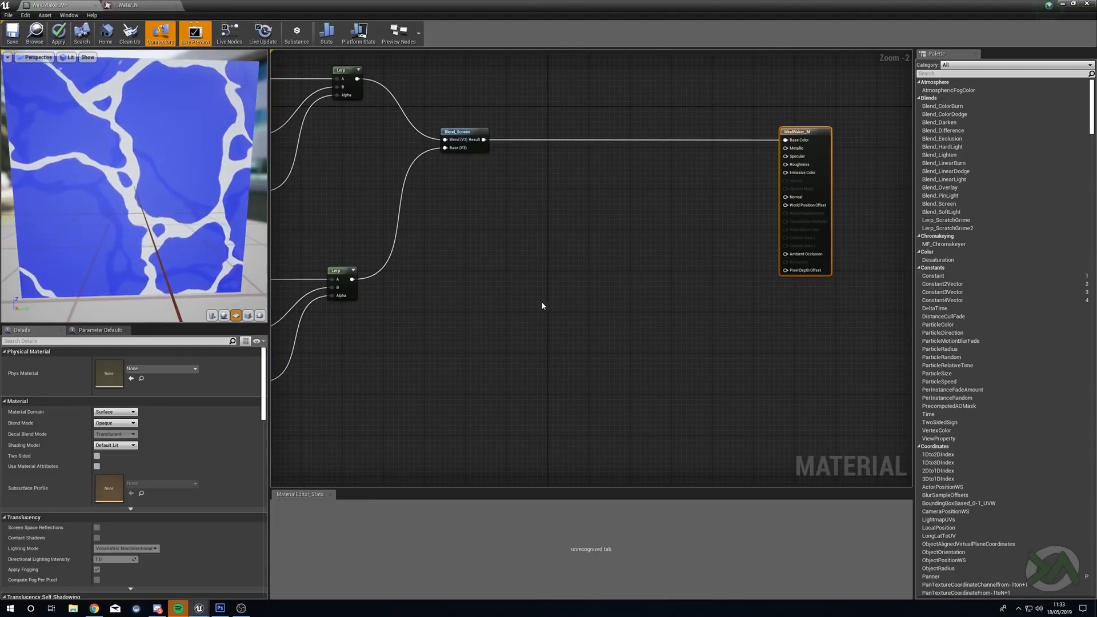
pyautogui.rightClick(505, 298)
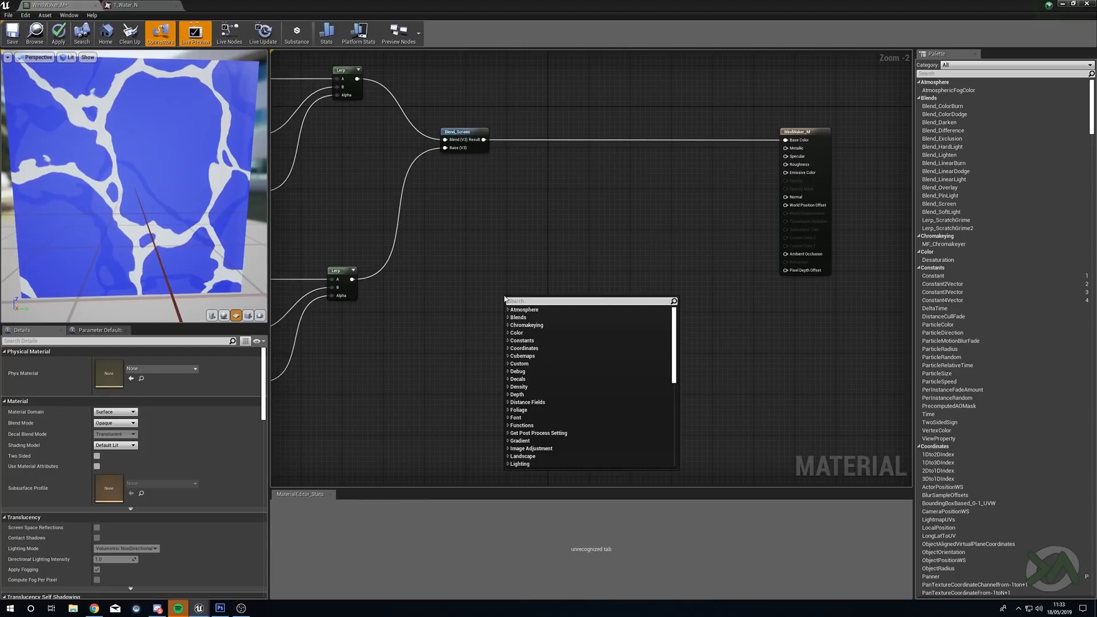
pyautogui.write('world')
pyautogui.press('Return')
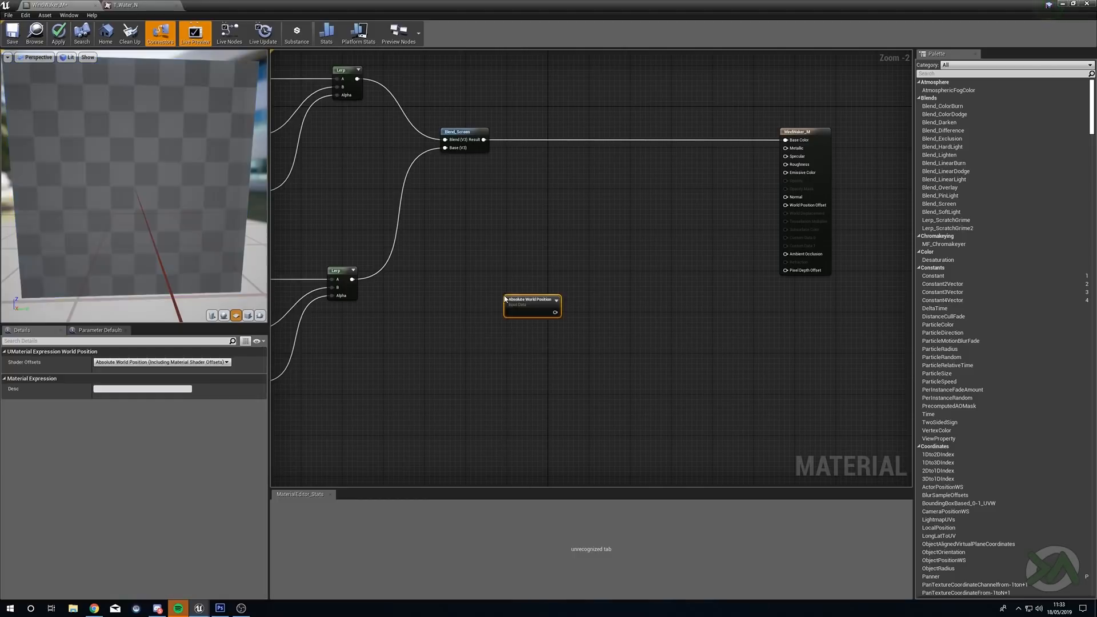
# Add a vector parameter named "WaveDirection (A Wave Amount)" just below the Absolute World Position node
pyautogui.scroll(2, 504, 297)
pyautogui.moveTo(547, 304); pyautogui.dragTo(521, 235)
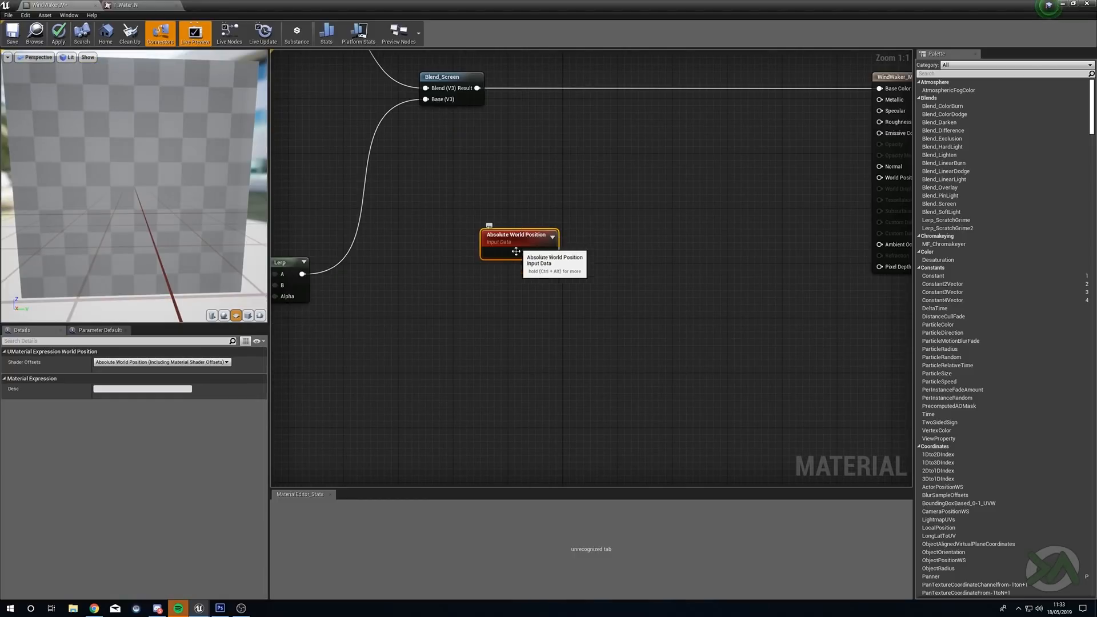
pyautogui.click(498, 295)
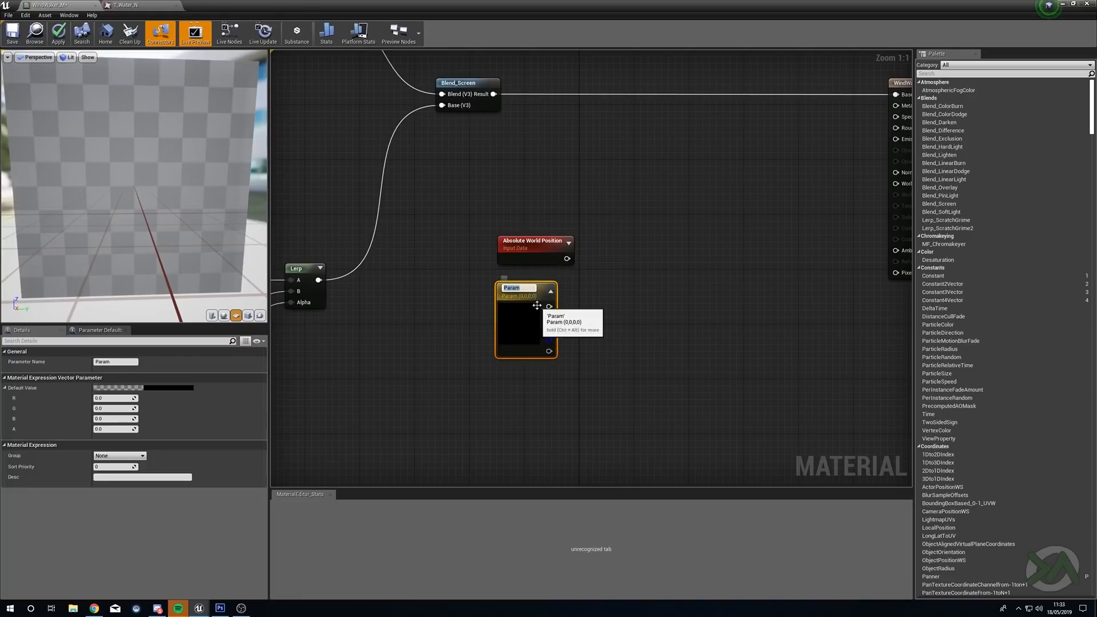
pyautogui.write('WaveDirec')
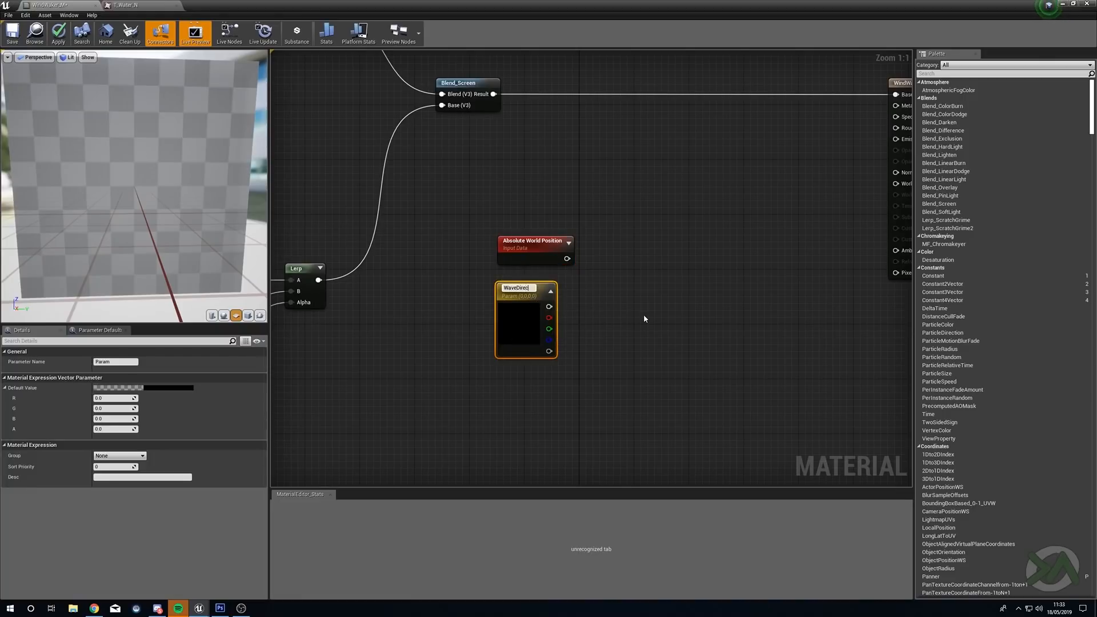
pyautogui.write('tion (A Wav')
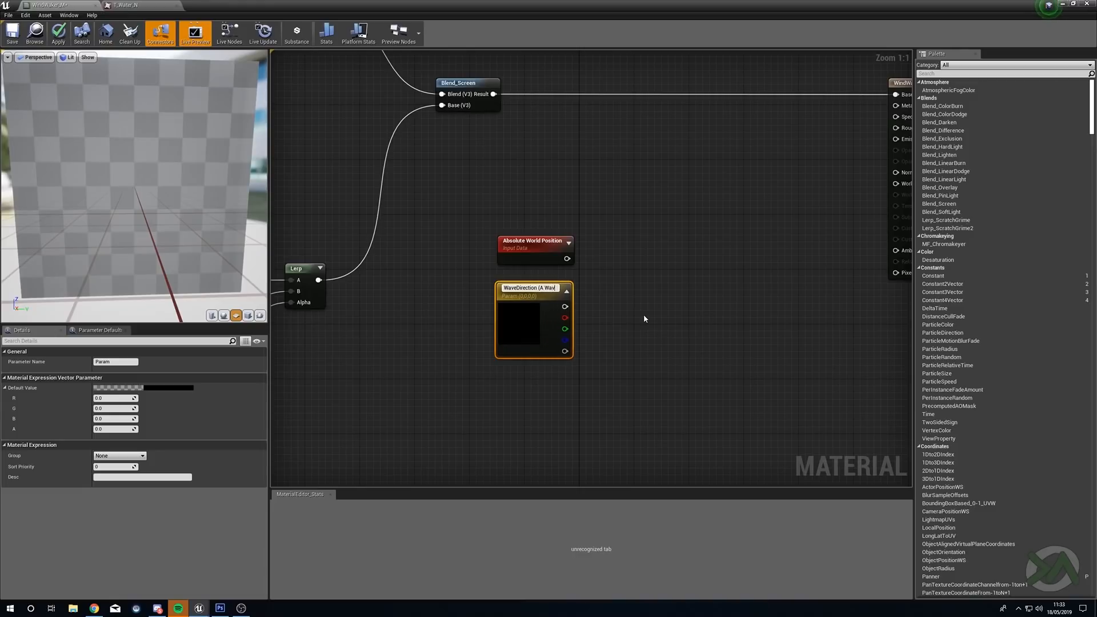
pyautogui.write('e Amou')
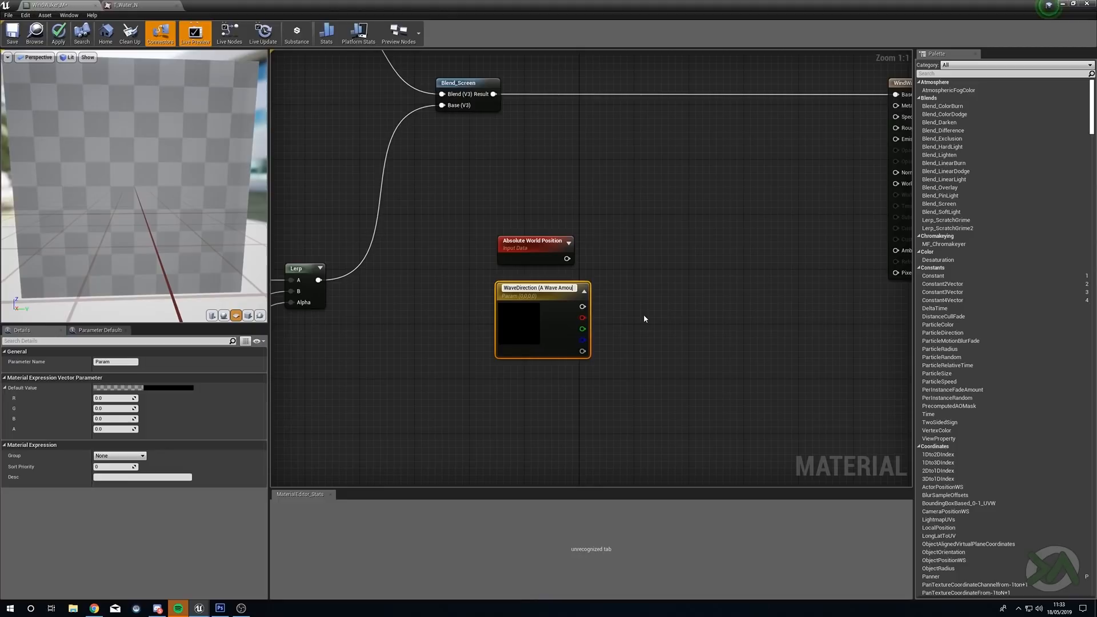
pyautogui.write('nt)')
pyautogui.press('Return')
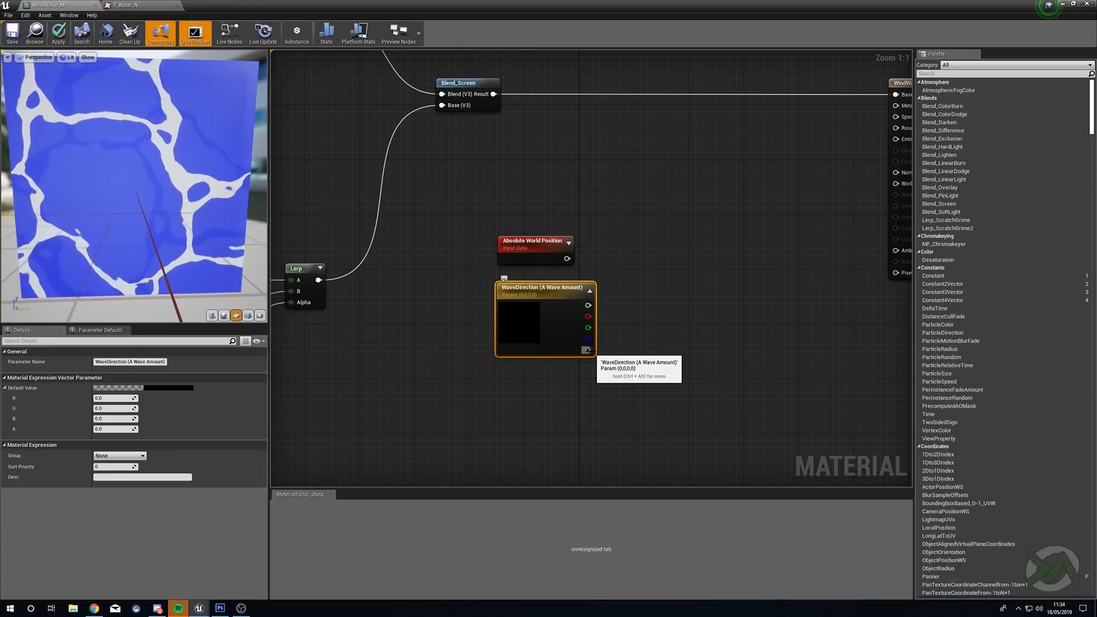
pyautogui.moveTo(557, 339); pyautogui.dragTo(539, 346)
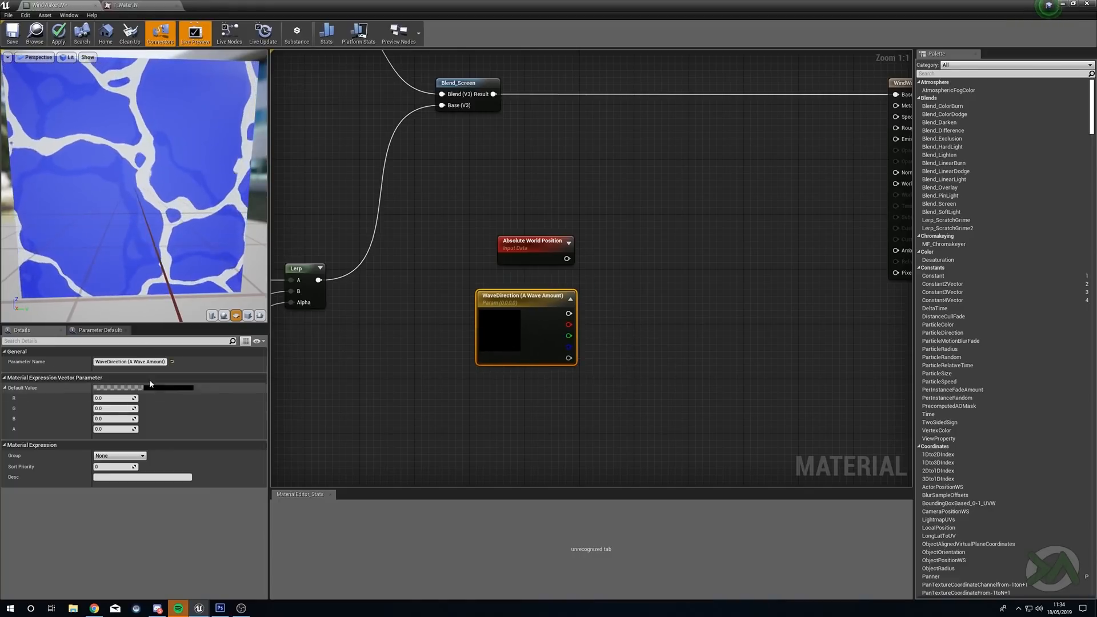
# Set the WaveDirection parameter's default to R 1, G 1, B 1 and A 0.001, and nudge its node into place
pyautogui.write('1')
pyautogui.press('Tab')
pyautogui.write('1')
pyautogui.press('Tab')
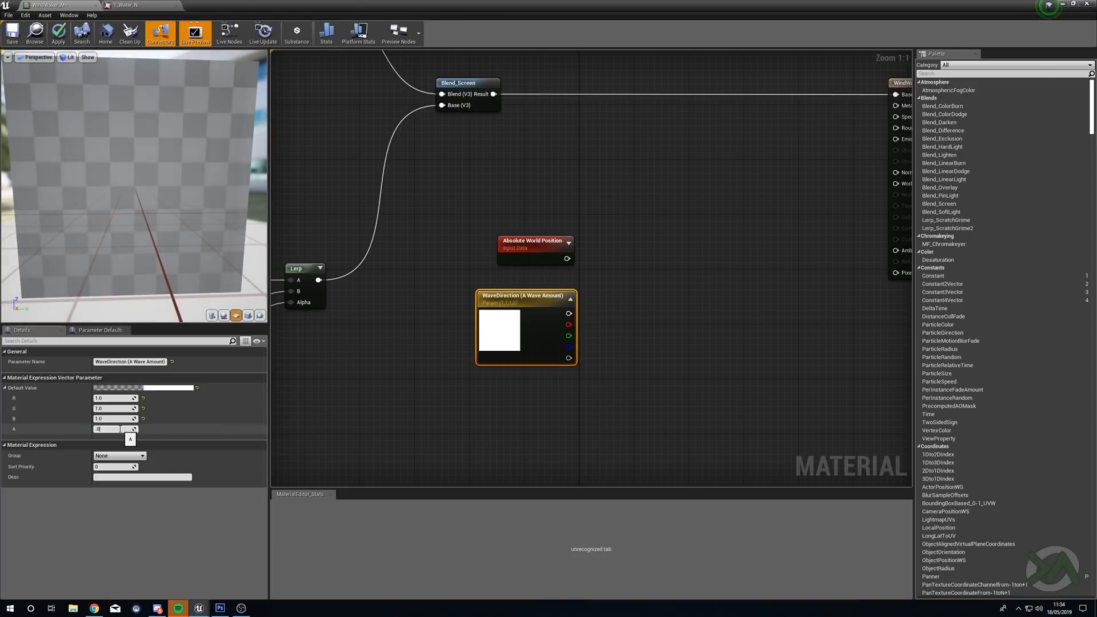
pyautogui.moveTo(504, 354); pyautogui.dragTo(497, 347)
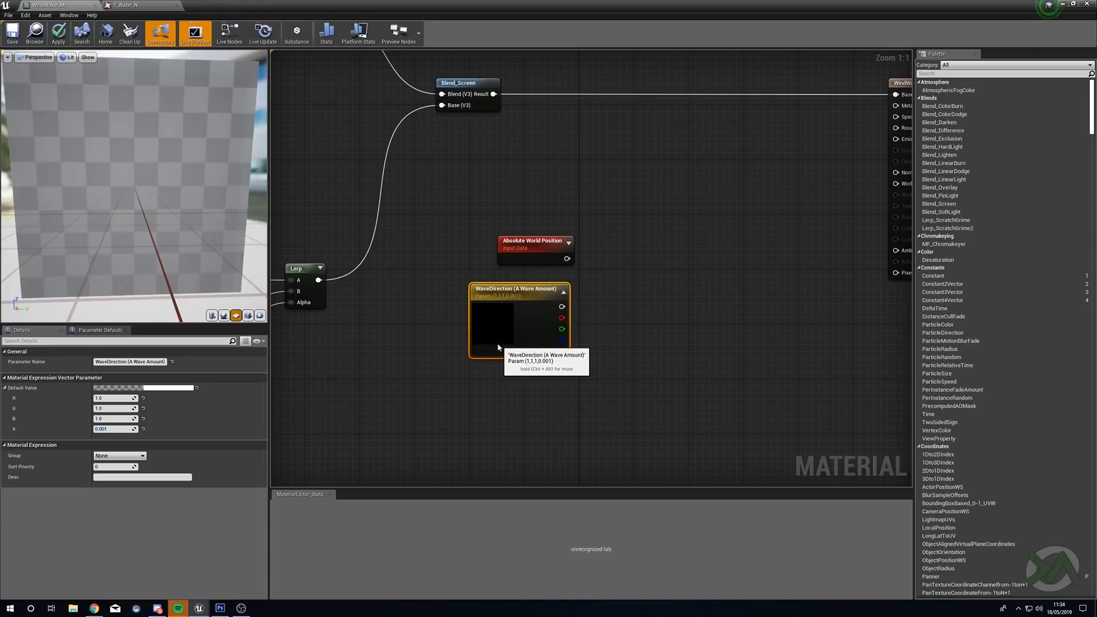
pyautogui.moveTo(633, 334); pyautogui.dragTo(596, 347, button='right')
pyautogui.moveTo(476, 318); pyautogui.dragTo(483, 320)
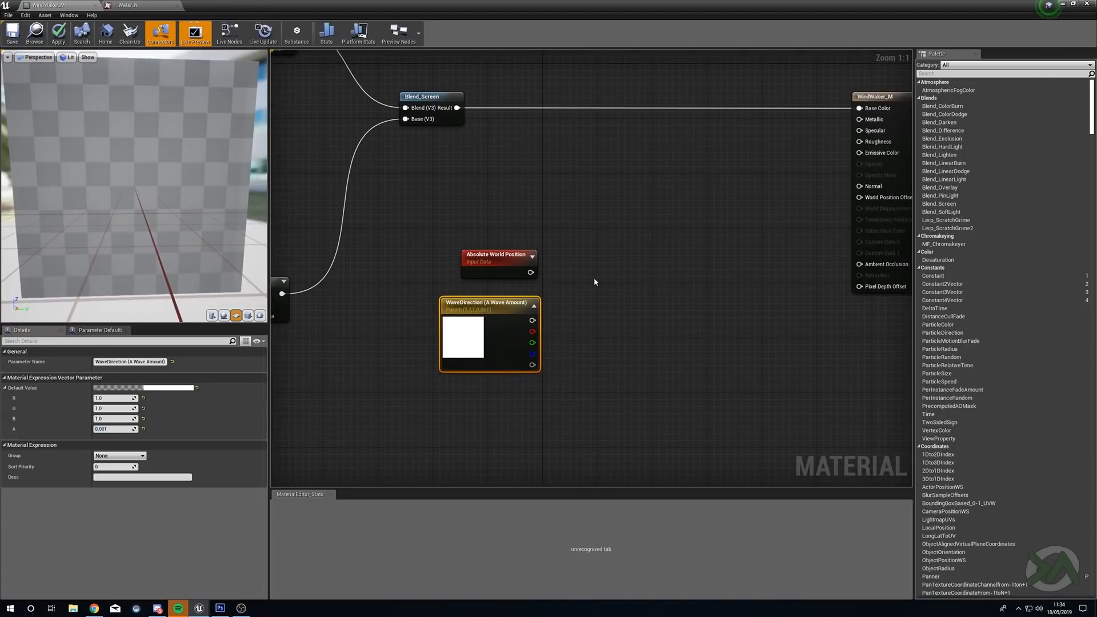
# Create a Dot node with Absolute World Position into A and the WaveDirection RGB output into B
pyautogui.moveTo(613, 289); pyautogui.dragTo(612, 288)
pyautogui.write('dot')
pyautogui.press('Return')
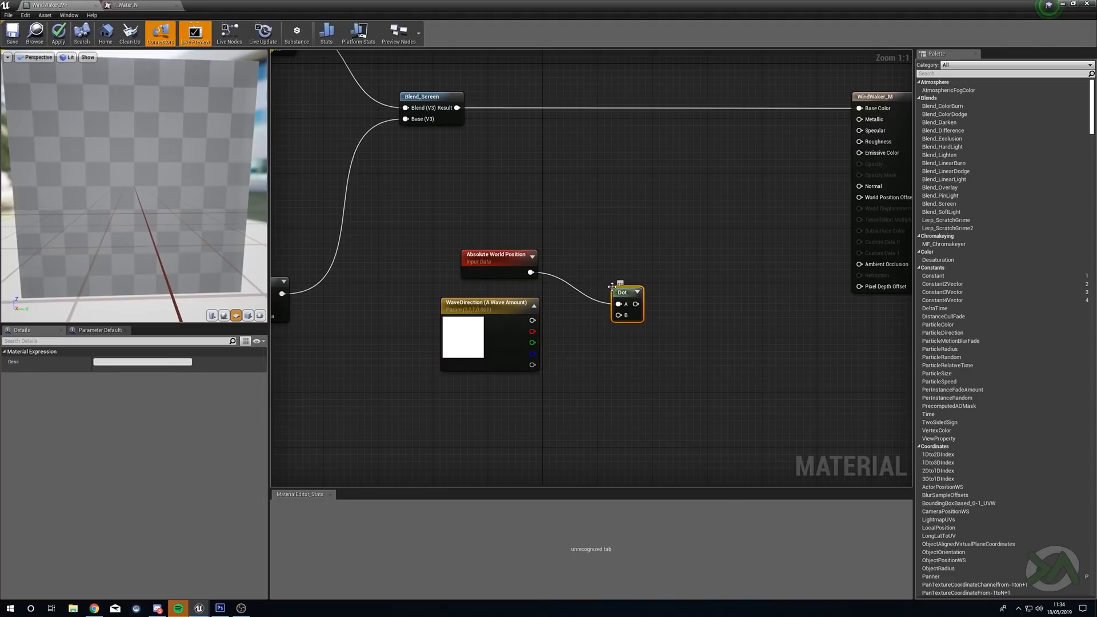
pyautogui.moveTo(532, 321); pyautogui.dragTo(623, 317)
pyautogui.moveTo(625, 299); pyautogui.dragTo(604, 281)
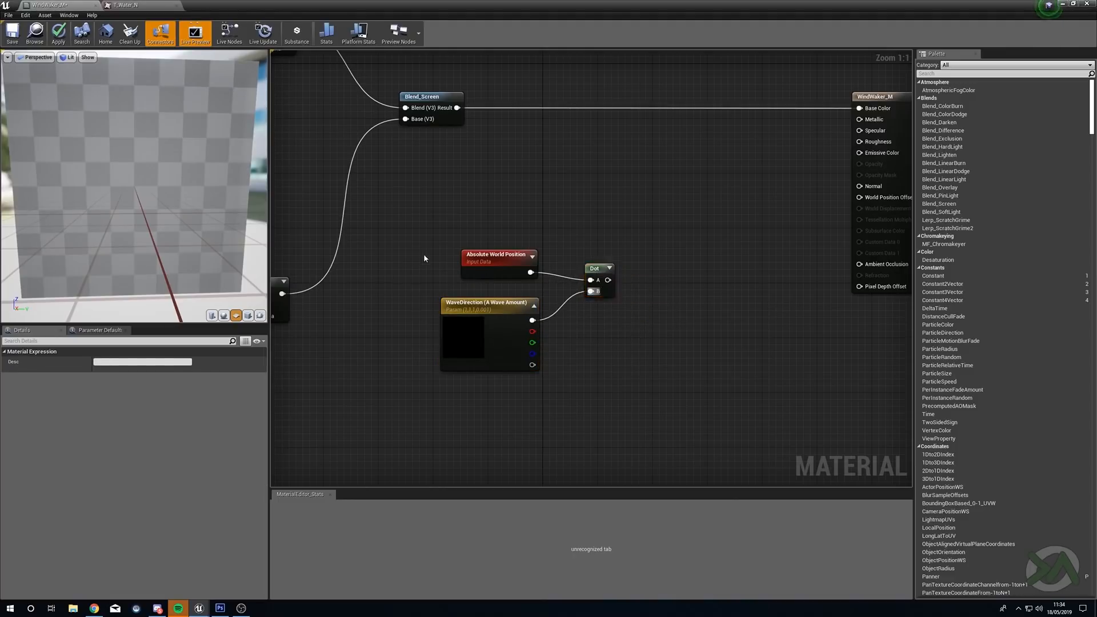
# Tidy the Absolute World Position, WaveDirection and Dot nodes into a compact, aligned group
pyautogui.moveTo(450, 337); pyautogui.dragTo(416, 337)
pyautogui.click(614, 348)
pyautogui.click(556, 263)
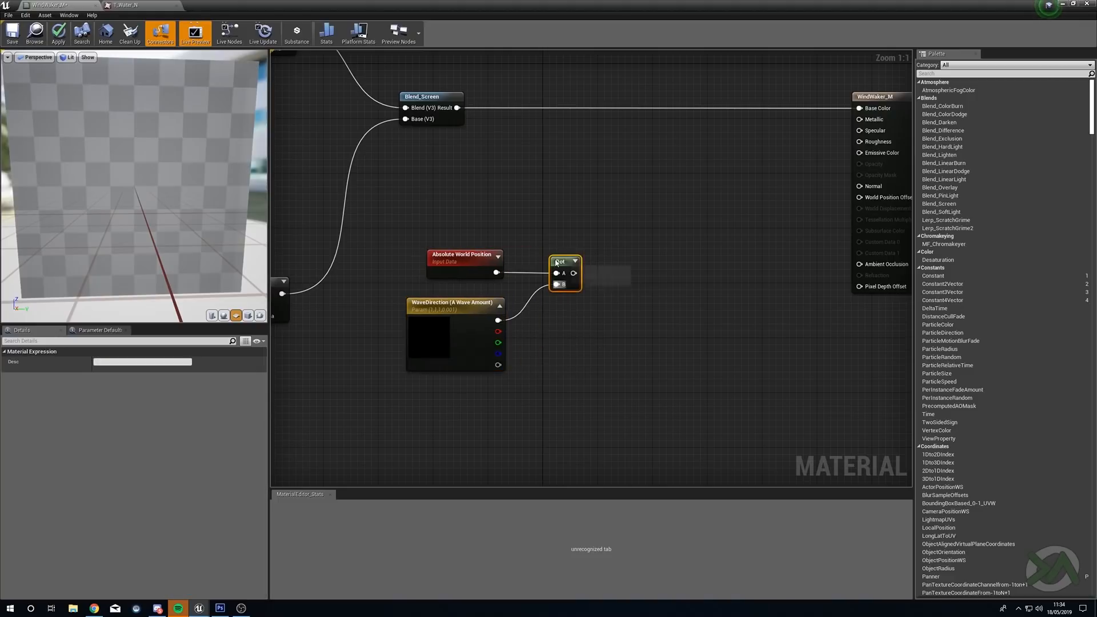
pyautogui.moveTo(476, 322); pyautogui.dragTo(482, 315)
pyautogui.click(474, 257)
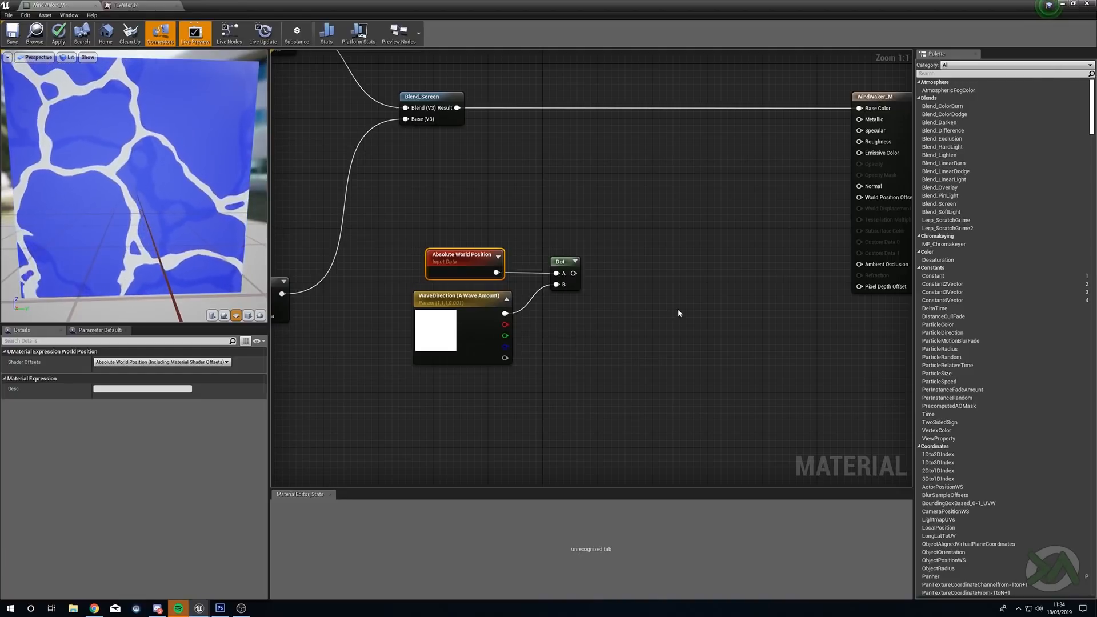
# Add a Multiply node that multiplies the Dot result by the WaveDirection alpha output
pyautogui.click(632, 306)
pyautogui.moveTo(574, 273); pyautogui.dragTo(638, 324)
pyautogui.moveTo(505, 358); pyautogui.dragTo(638, 336)
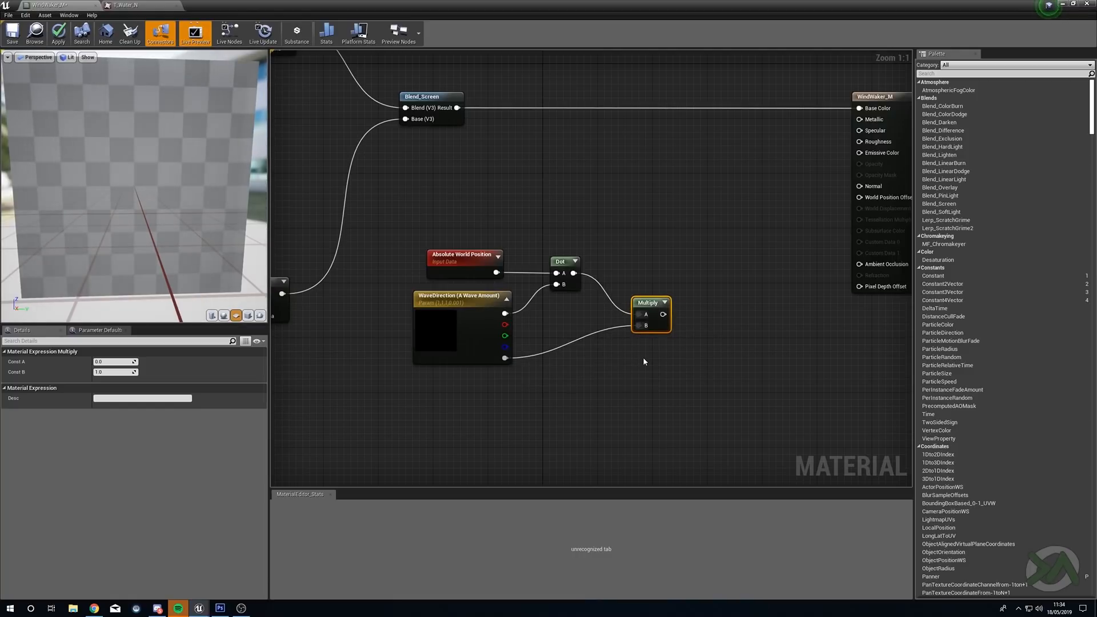
# Select the whole wave node group and shift it slightly farther from the WindWaker_M result node
pyautogui.moveTo(426, 233); pyautogui.dragTo(729, 375)
pyautogui.moveTo(729, 375); pyautogui.dragTo(746, 334, button='right')
pyautogui.moveTo(487, 264); pyautogui.dragTo(459, 263)
pyautogui.moveTo(728, 309); pyautogui.dragTo(611, 345, button='right')
pyautogui.click(598, 372)
pyautogui.moveTo(597, 379); pyautogui.dragTo(673, 331, button='right')
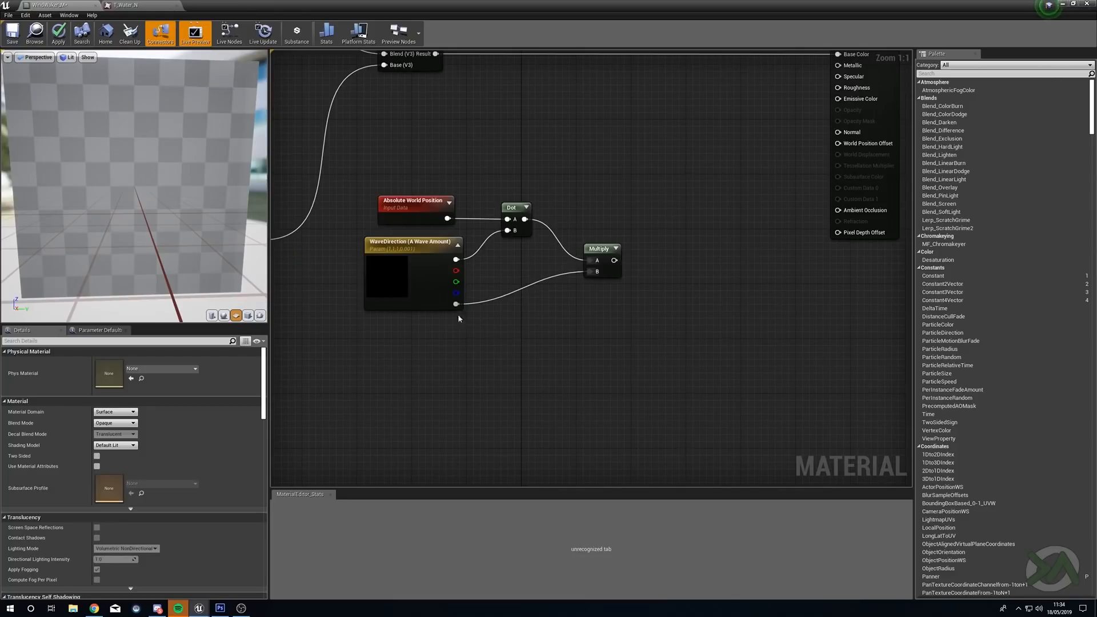
# Add a vector parameter named "Wave Offset (A Speed)" below the WaveDirection node
pyautogui.click(391, 377)
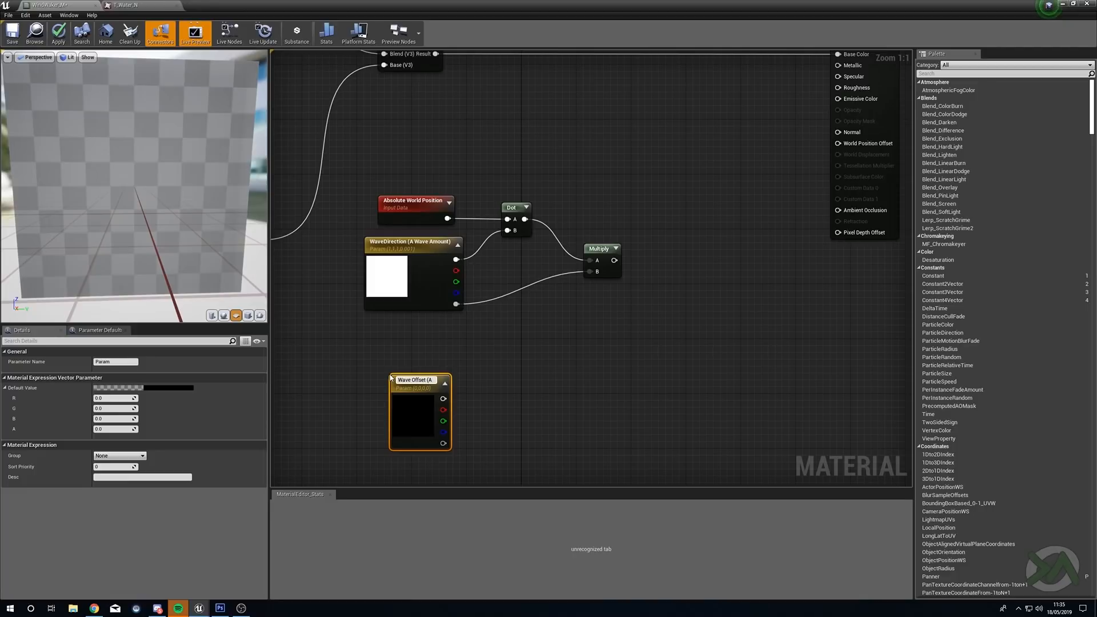
pyautogui.press('Return')
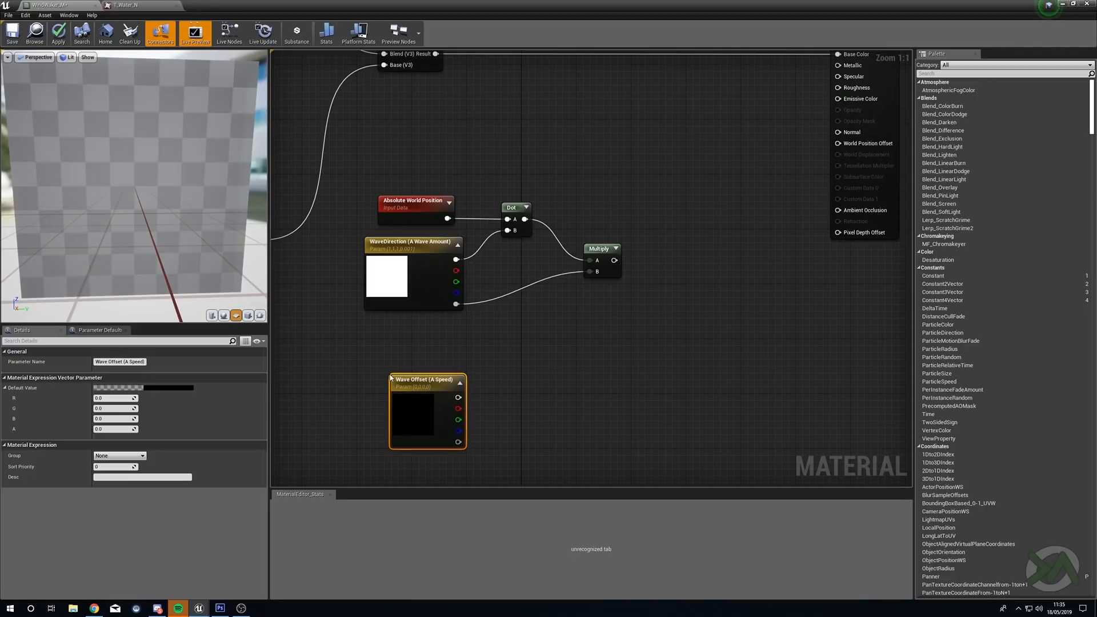
pyautogui.moveTo(417, 378); pyautogui.dragTo(404, 349)
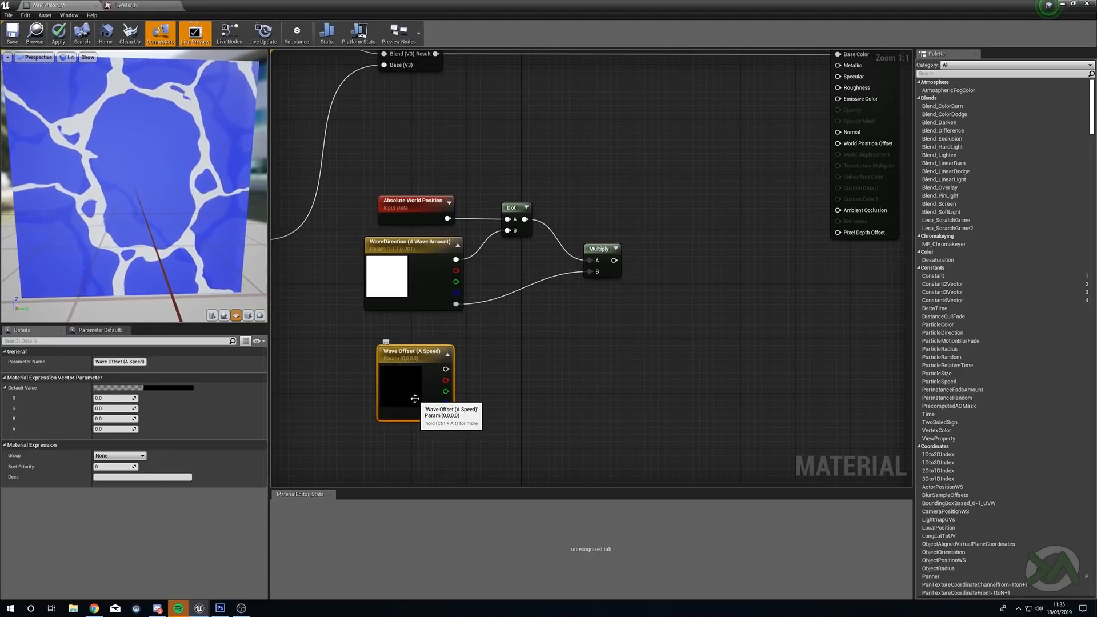
# Set the Wave Offset parameter's default blue to 10 and alpha to 1, and nudge its node upward
pyautogui.click(403, 278)
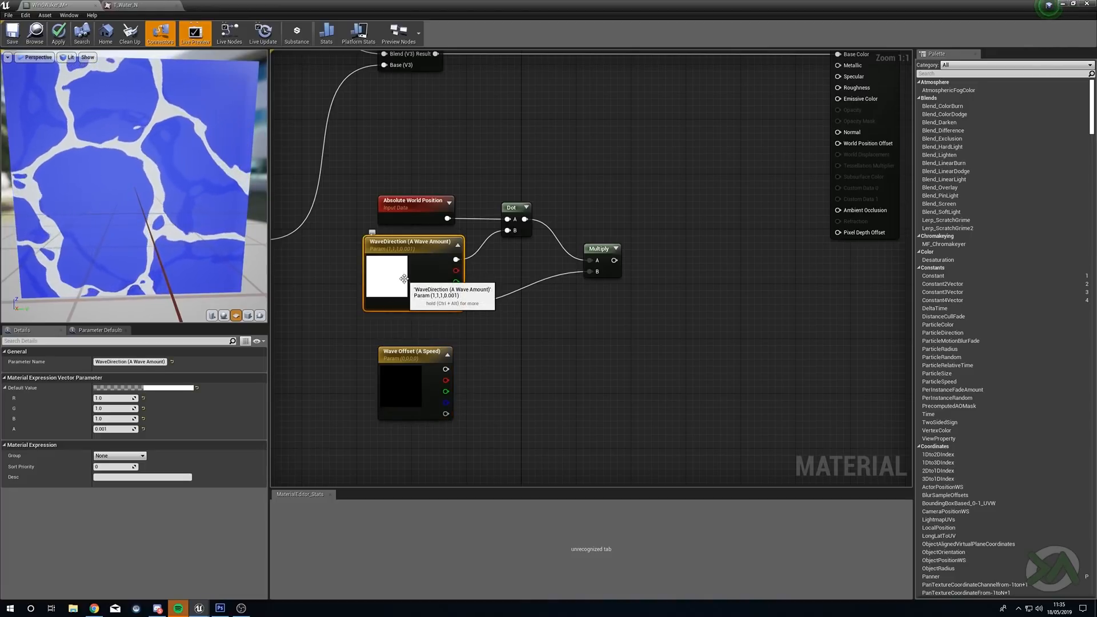
pyautogui.click(405, 383)
pyautogui.click(114, 418)
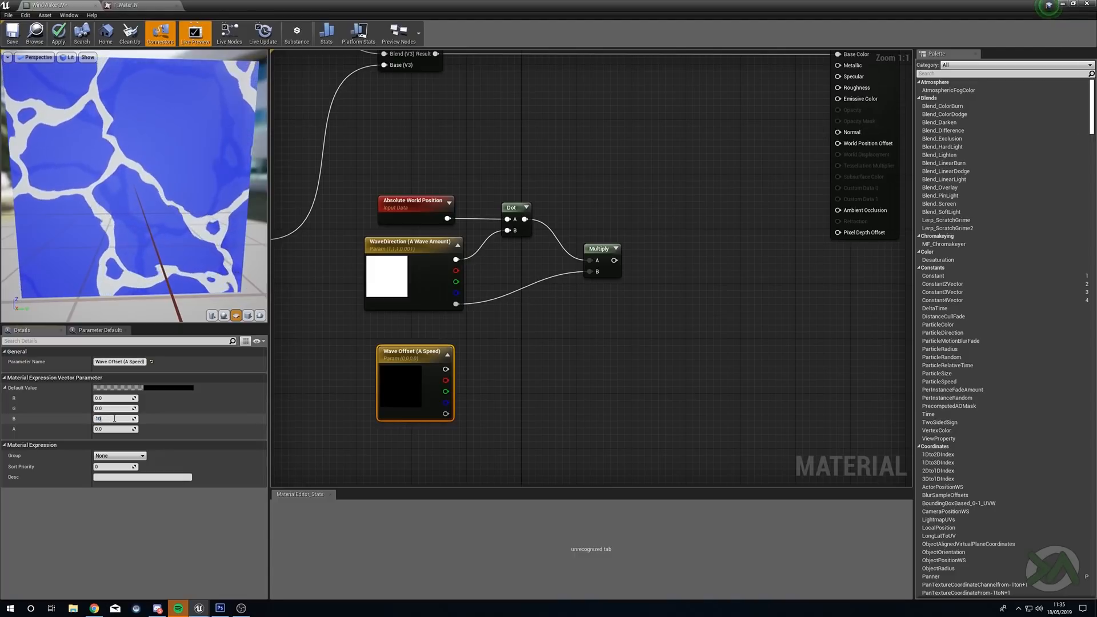
pyautogui.write('10')
pyautogui.press('Return')
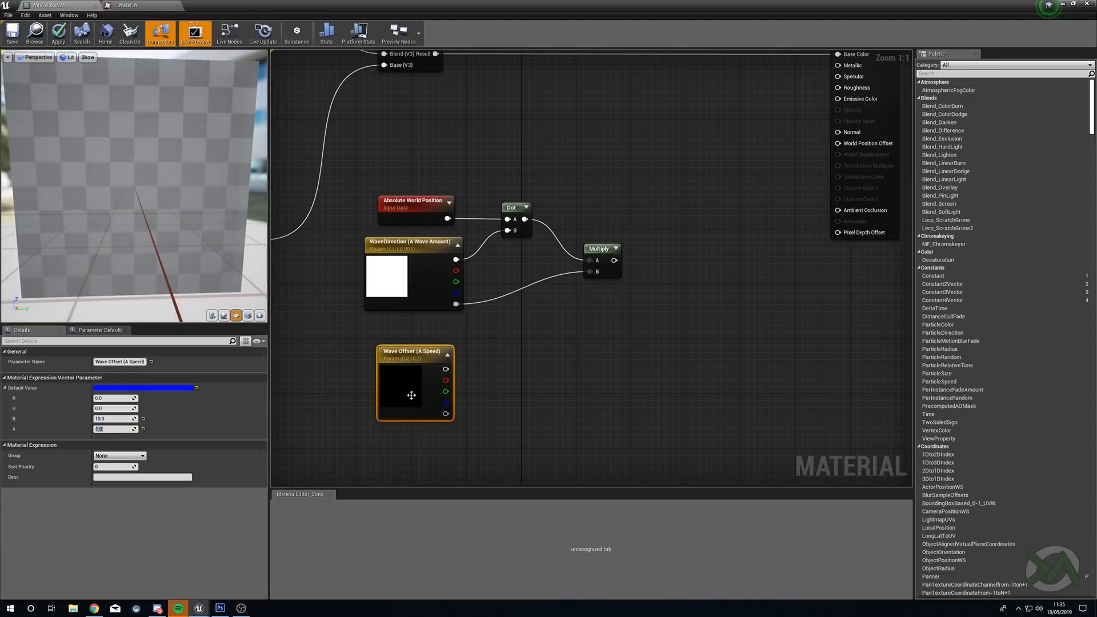
pyautogui.moveTo(408, 392); pyautogui.dragTo(409, 387)
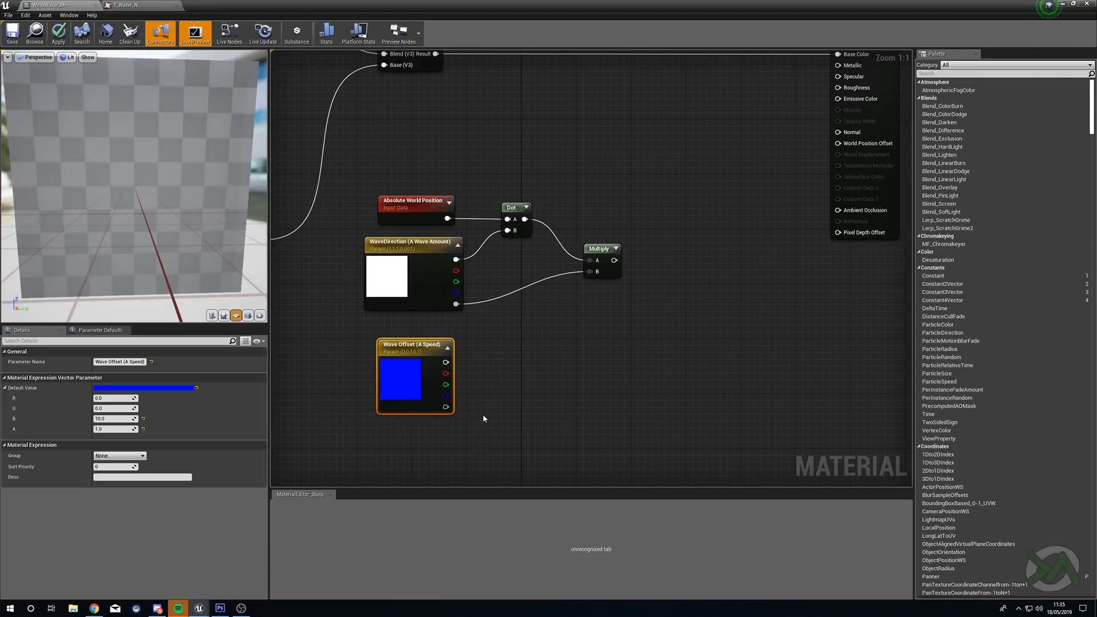
# Multiply the Wave Offset alpha output by a new Time node, arranging both new nodes beside the parameter
pyautogui.click(512, 407)
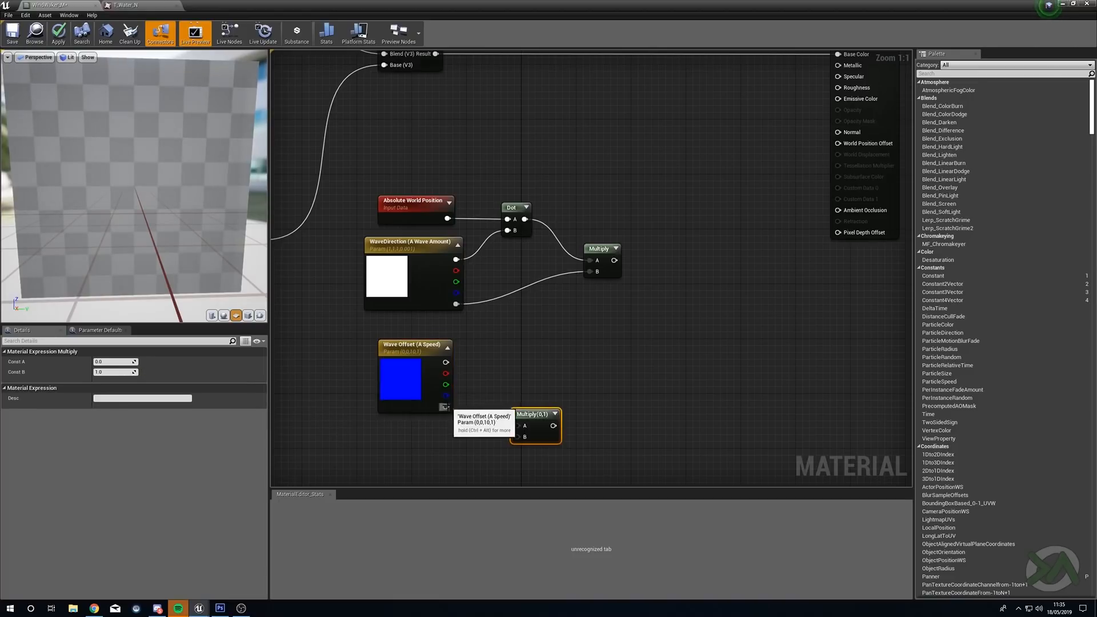
pyautogui.moveTo(446, 407); pyautogui.dragTo(523, 427)
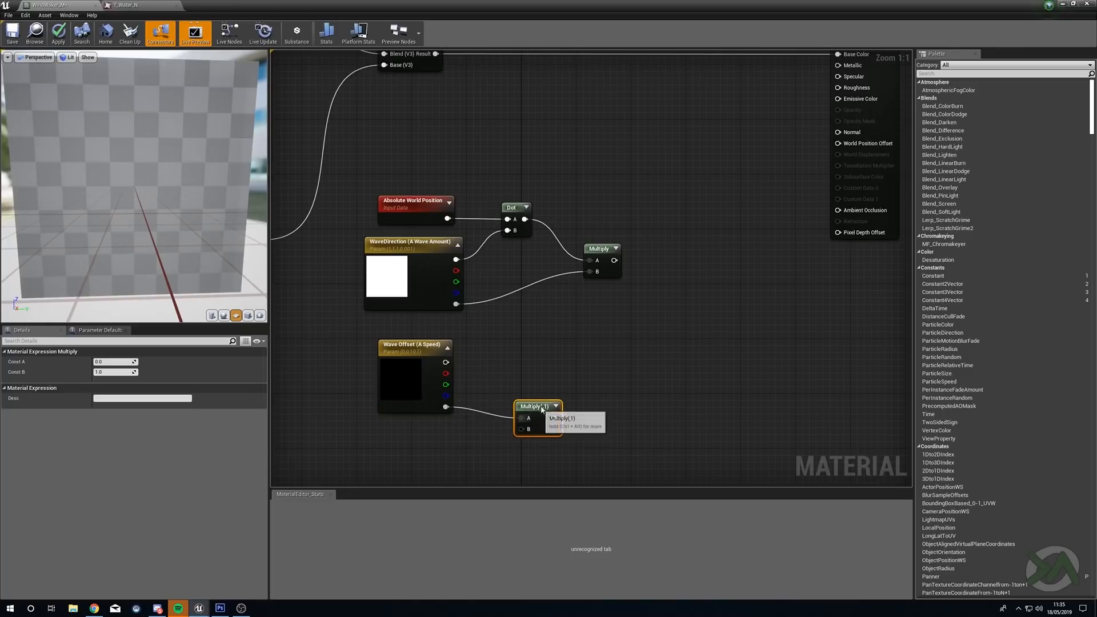
pyautogui.rightClick(390, 438)
pyautogui.write('time')
pyautogui.press('Return')
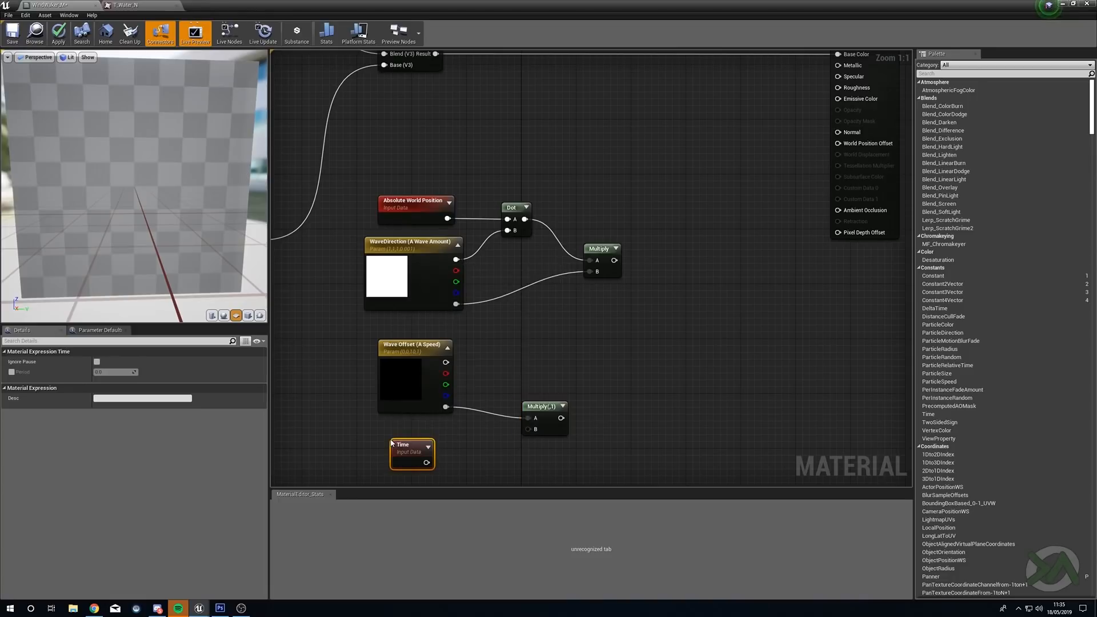
pyautogui.moveTo(426, 462); pyautogui.dragTo(499, 400)
pyautogui.moveTo(398, 457); pyautogui.dragTo(412, 441)
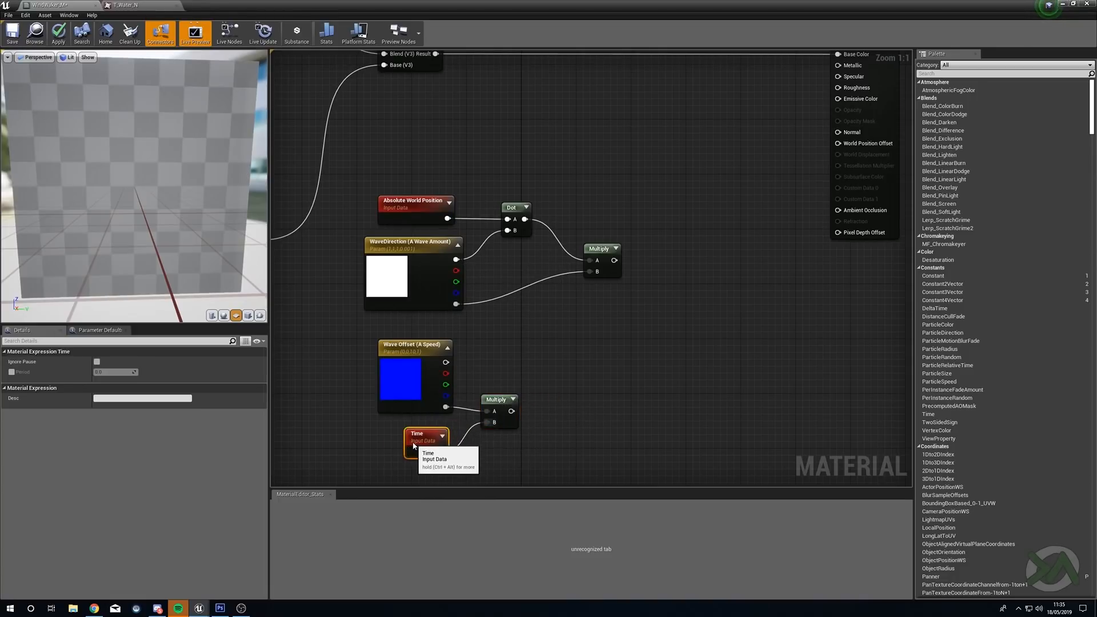
pyautogui.moveTo(406, 387); pyautogui.dragTo(402, 393)
pyautogui.moveTo(594, 414); pyautogui.dragTo(543, 422, button='right')
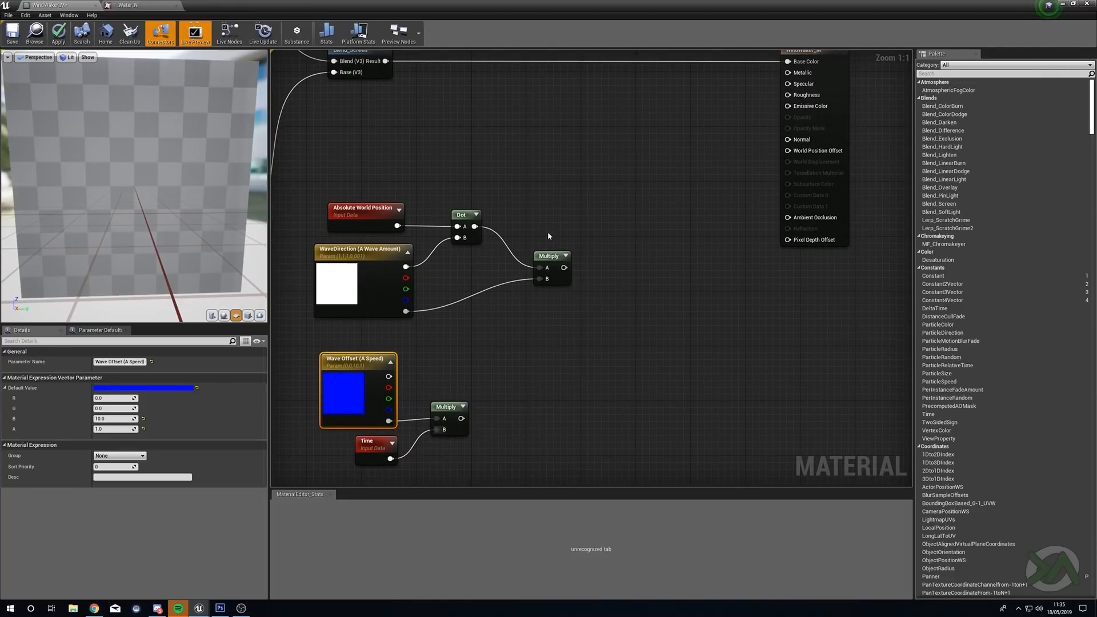
# Move the WindWaker_M result node farther from the wave nodes to make room
pyautogui.moveTo(646, 365); pyautogui.dragTo(611, 382, button='right')
pyautogui.moveTo(808, 187); pyautogui.dragTo(821, 193)
pyautogui.moveTo(798, 63); pyautogui.dragTo(832, 63)
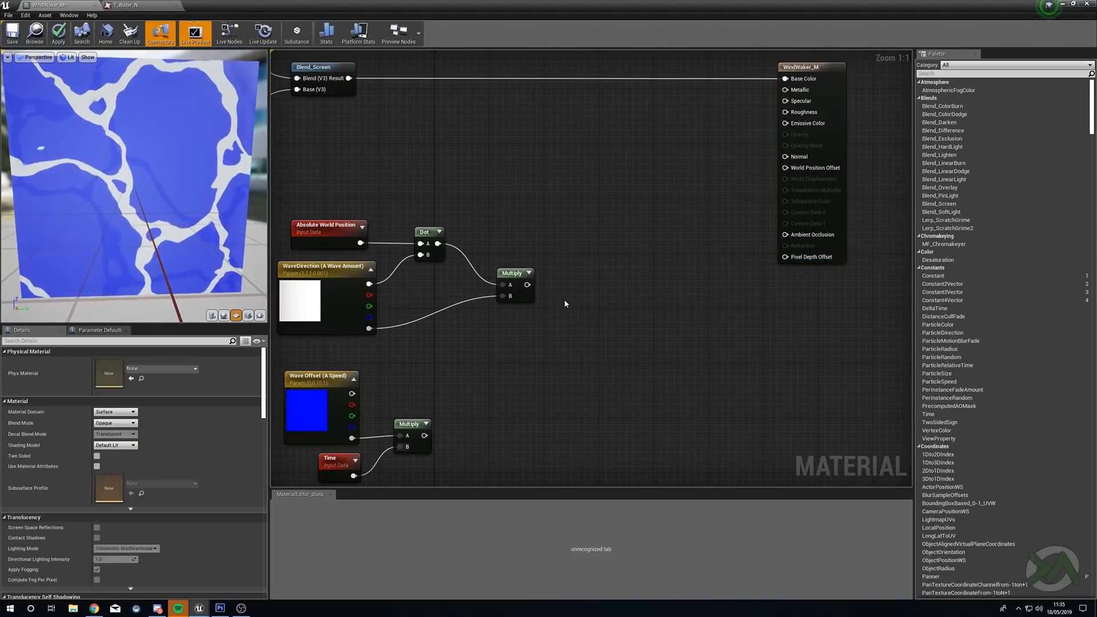
# Create an Add node that sums the WaveDirection Multiply and the time-based Multiply results
pyautogui.click(564, 300)
pyautogui.moveTo(551, 299); pyautogui.dragTo(425, 435)
pyautogui.moveTo(583, 309); pyautogui.dragTo(595, 277)
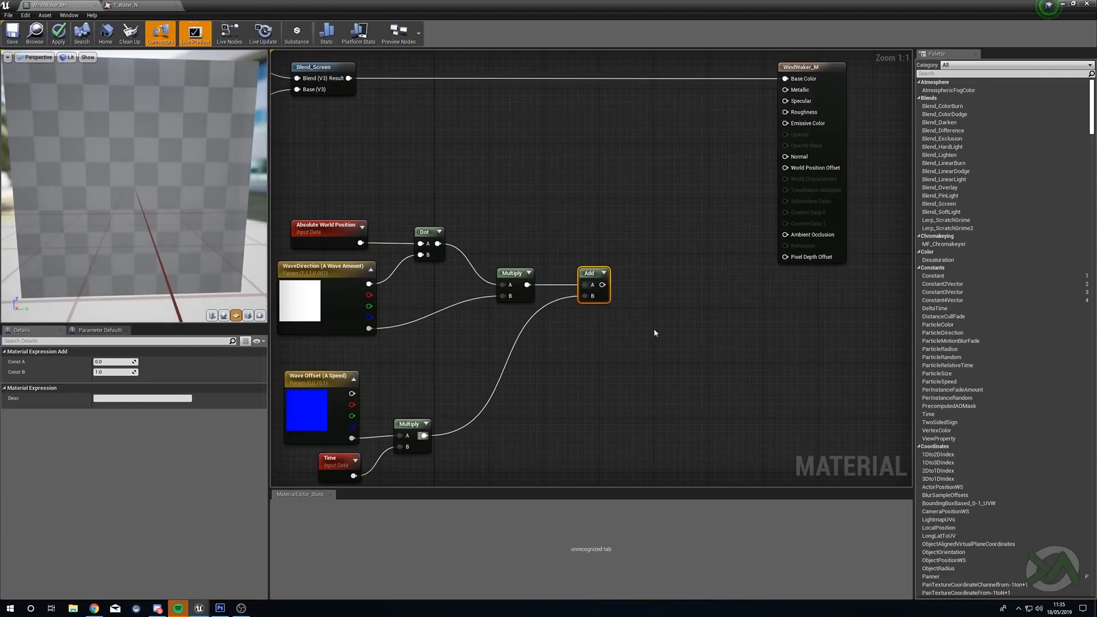
# Feed the Add result into a new Sine node aligned beside it
pyautogui.moveTo(655, 331); pyautogui.dragTo(596, 341, button='right')
pyautogui.moveTo(543, 294); pyautogui.dragTo(569, 296)
pyautogui.write('sine')
pyautogui.press('Return')
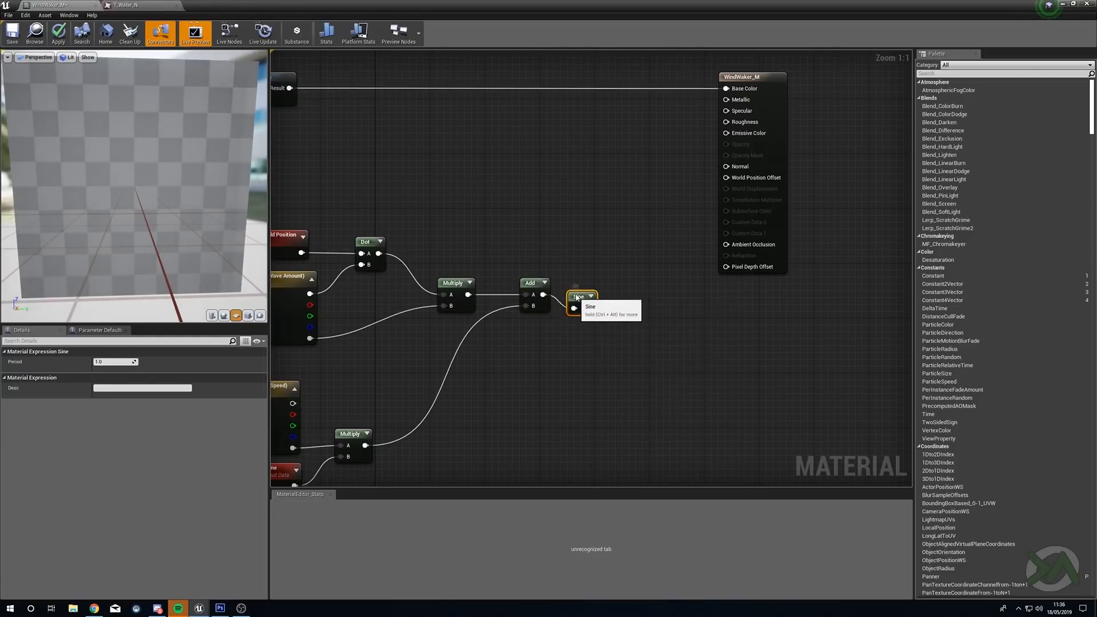
pyautogui.moveTo(577, 298); pyautogui.dragTo(584, 284)
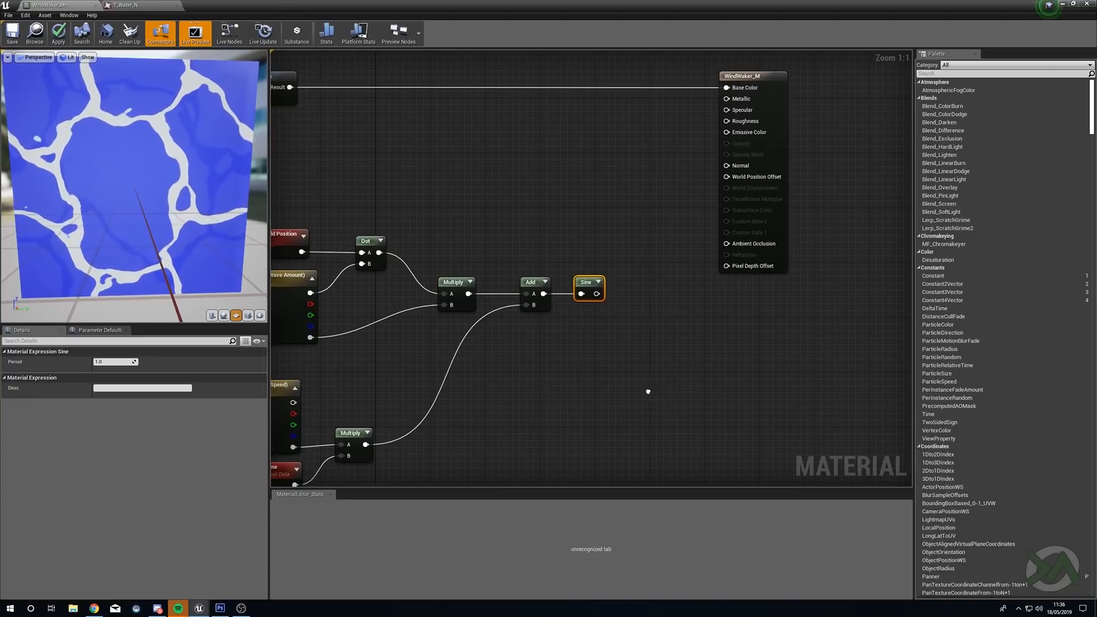
# Add a Multiply node after the Sine, with Sine into A and the Wave Offset RGB output into B
pyautogui.moveTo(648, 396); pyautogui.dragTo(664, 379, button='right')
pyautogui.click(655, 311)
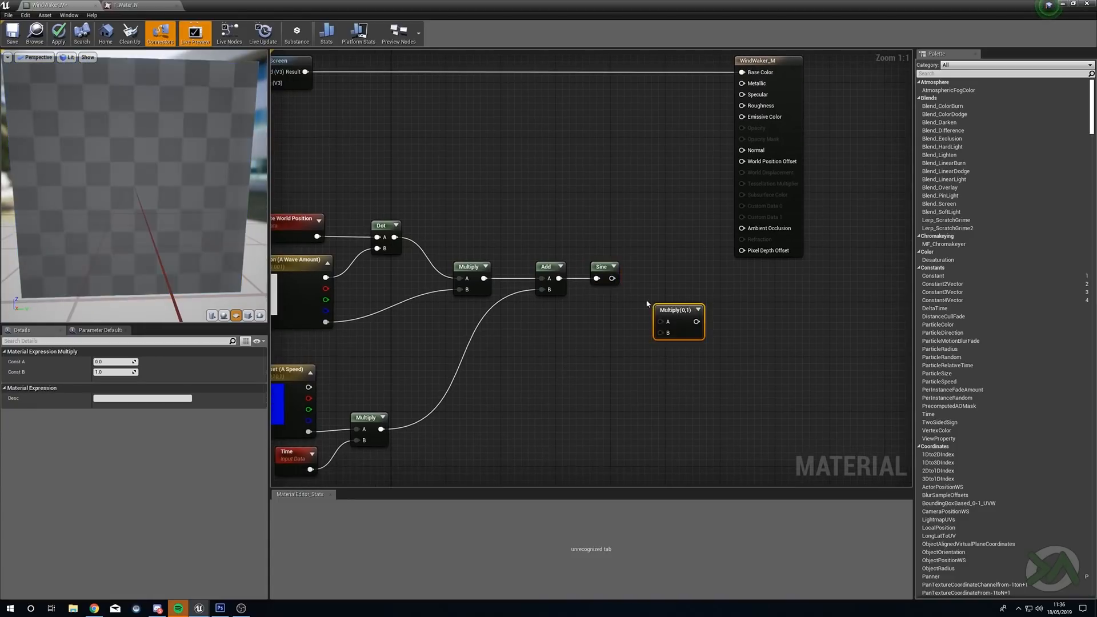
pyautogui.moveTo(612, 278); pyautogui.dragTo(661, 321)
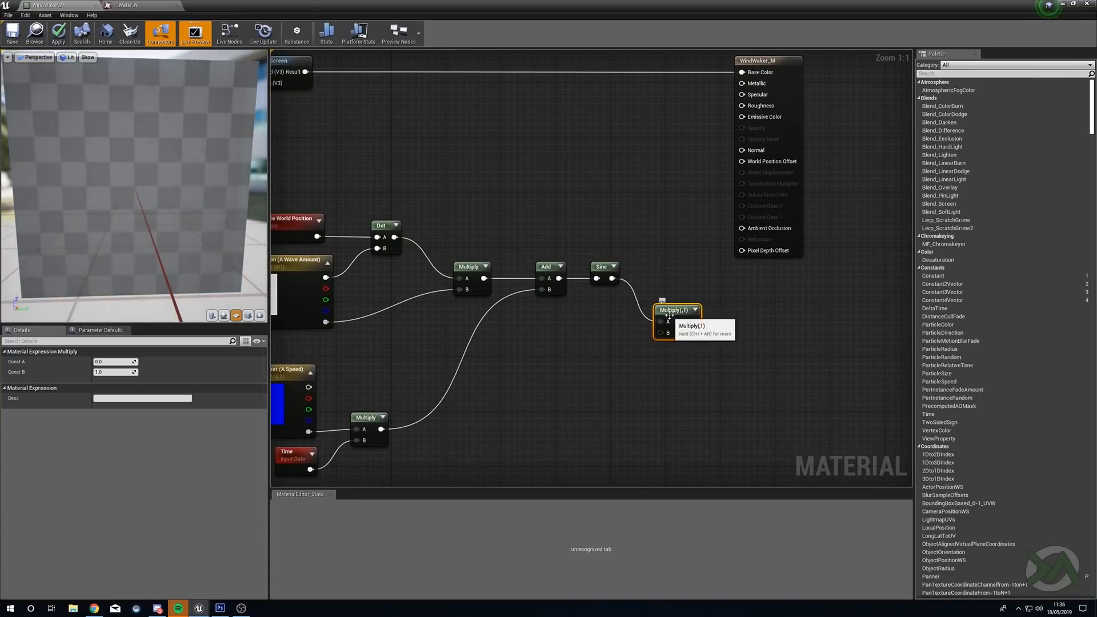
pyautogui.moveTo(464, 368); pyautogui.dragTo(517, 371, button='right')
pyautogui.moveTo(361, 389); pyautogui.dragTo(717, 269)
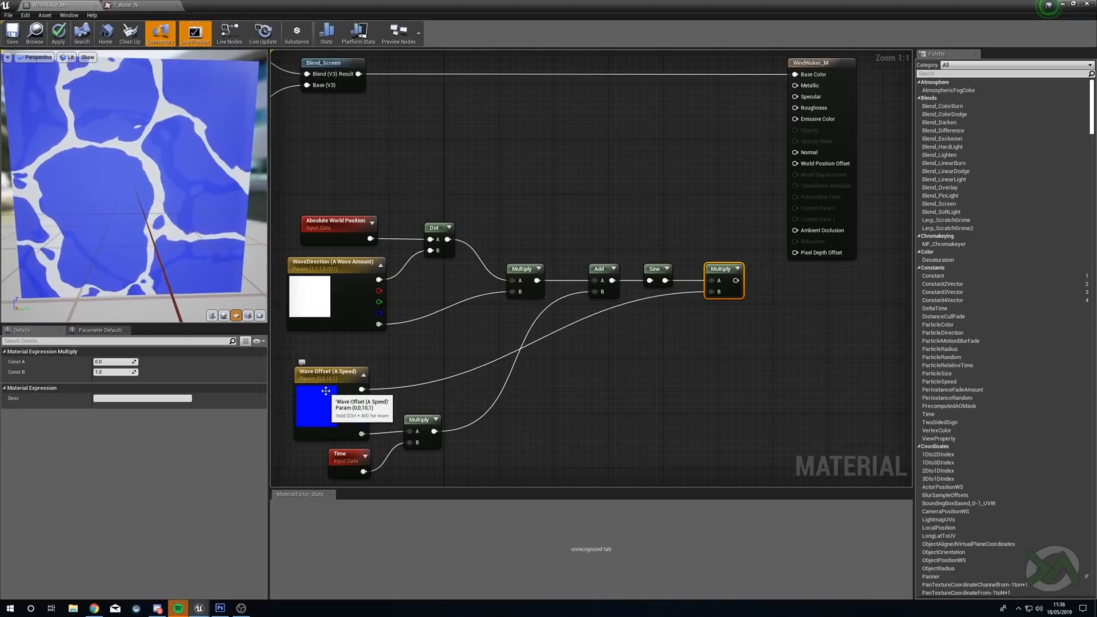
# Move the WindWaker_M result node farther away and add another Multiply node with the wave Multiply's output feeding its A input
pyautogui.moveTo(727, 335); pyautogui.dragTo(523, 388, button='right')
pyautogui.moveTo(626, 113); pyautogui.dragTo(762, 113)
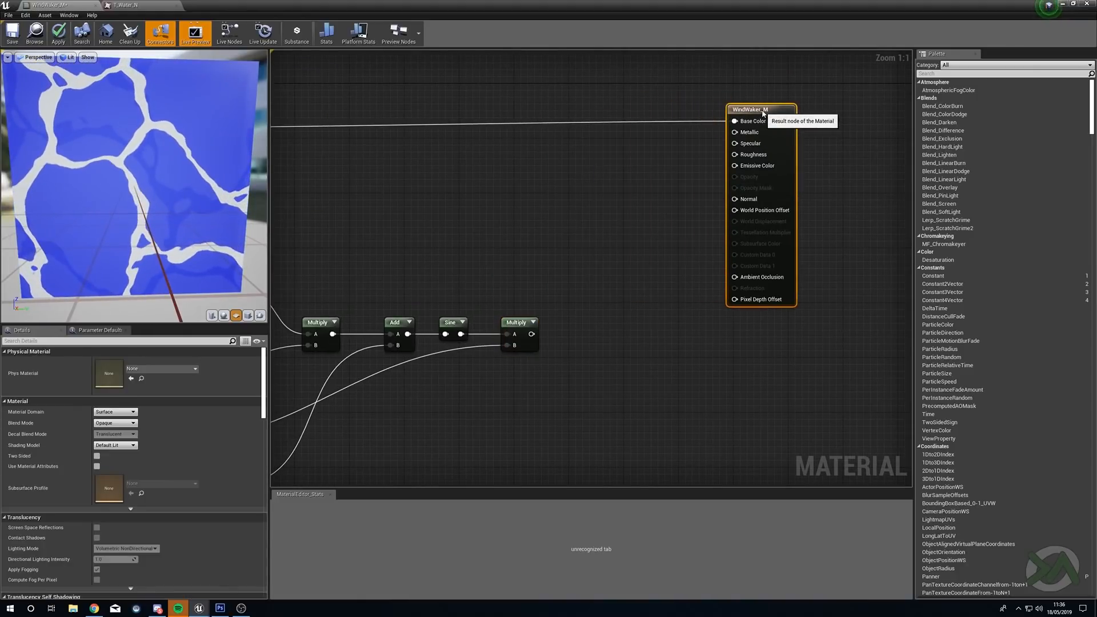
pyautogui.moveTo(563, 362); pyautogui.dragTo(612, 358, button='right')
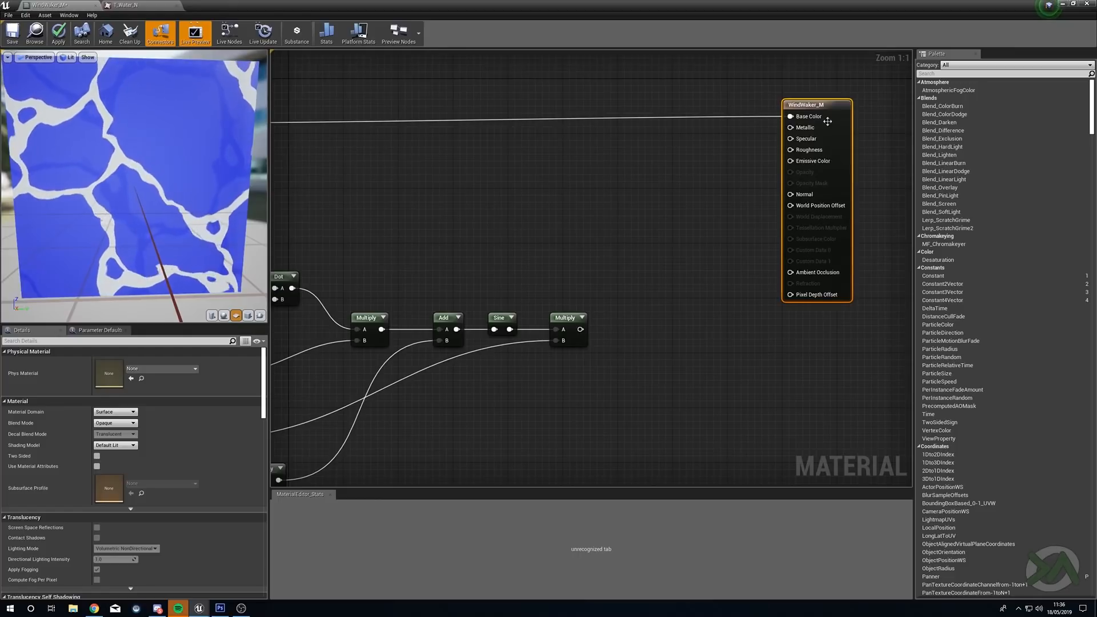
pyautogui.click(619, 320)
pyautogui.moveTo(580, 329); pyautogui.dragTo(652, 318)
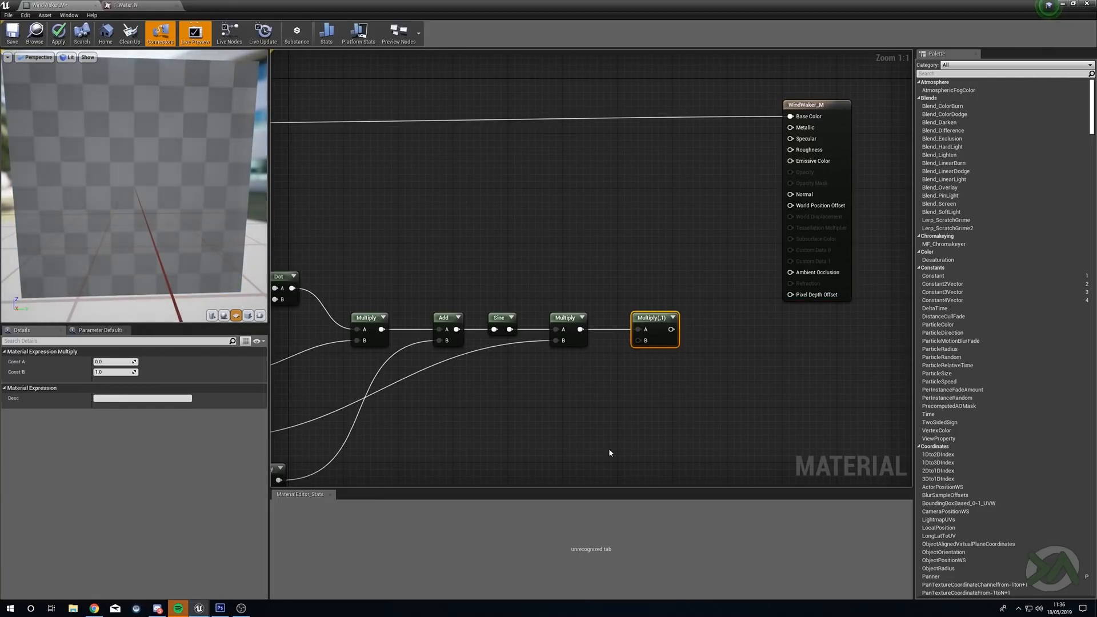
# Add a VertexNormalWS node, wire it into the last Multiply's B input, and place it just below the Multiply nodes
pyautogui.rightClick(499, 427)
pyautogui.write('vert')
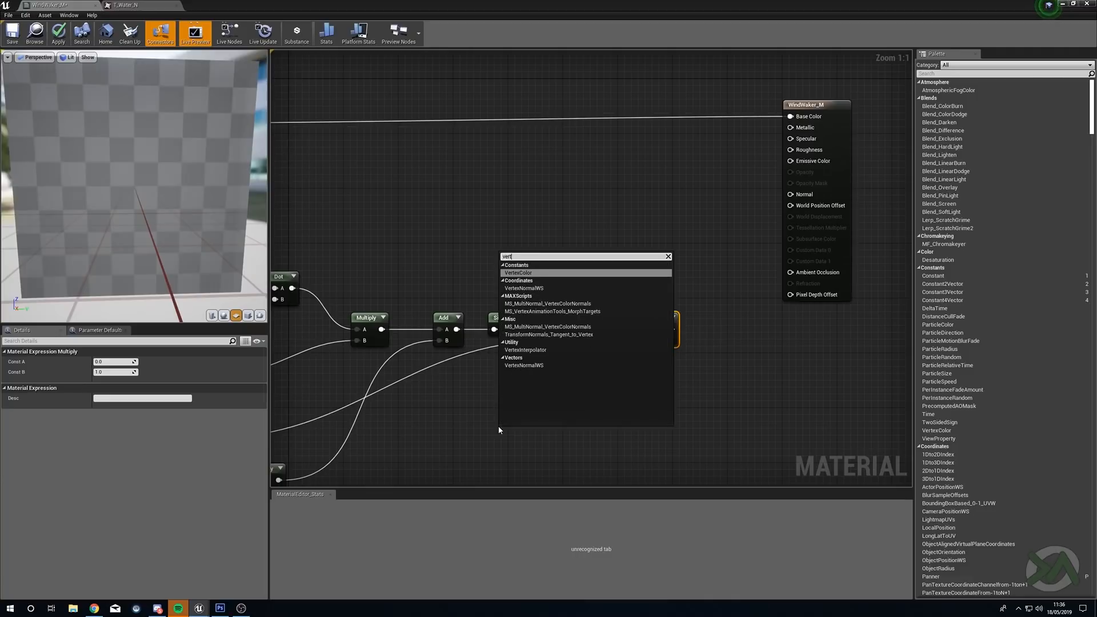
pyautogui.press('Down')
pyautogui.press('Return')
pyautogui.moveTo(504, 422); pyautogui.dragTo(639, 341)
pyautogui.moveTo(639, 354); pyautogui.dragTo(619, 397, button='right')
pyautogui.click(594, 434)
pyautogui.click(560, 403)
# Connect the last Multiply's output to World Position Offset on the result node and apply the material changes
pyautogui.moveTo(596, 358); pyautogui.dragTo(728, 237)
pyautogui.scroll(-1, 592, 315)
pyautogui.moveTo(464, 426); pyautogui.dragTo(694, 300, button='right')
pyautogui.moveTo(477, 302); pyautogui.dragTo(460, 351, button='right')
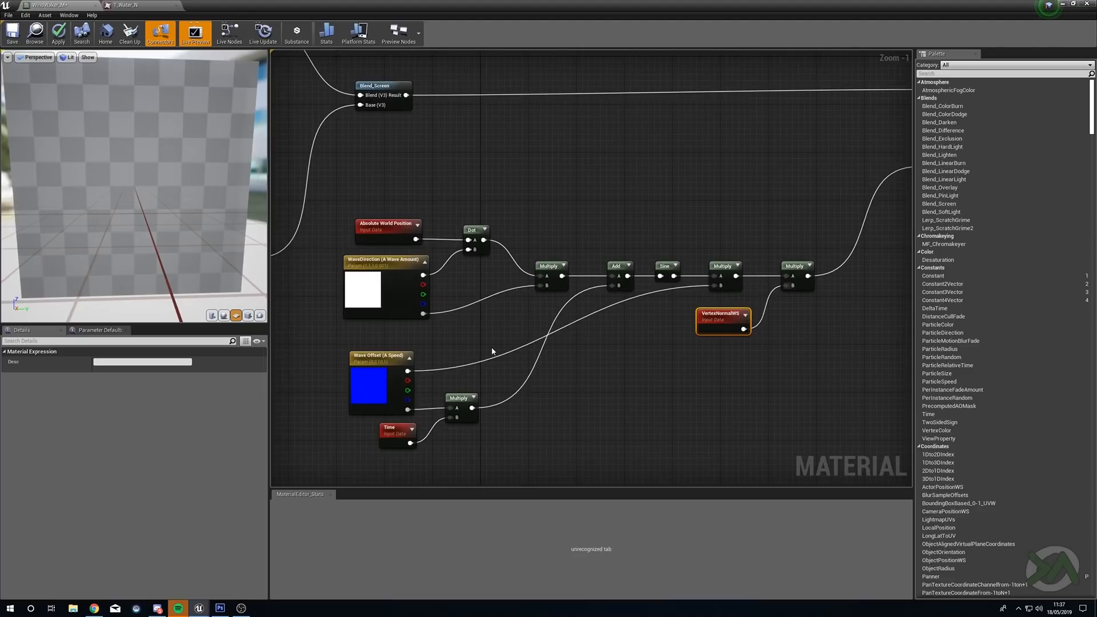
pyautogui.click(393, 294)
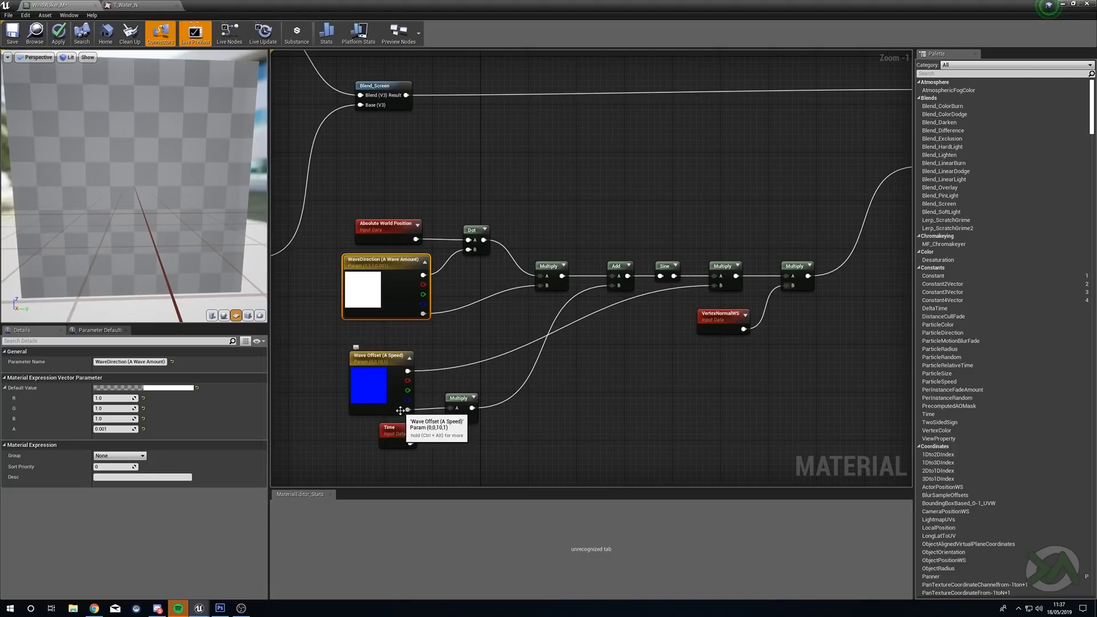
pyautogui.click(60, 38)
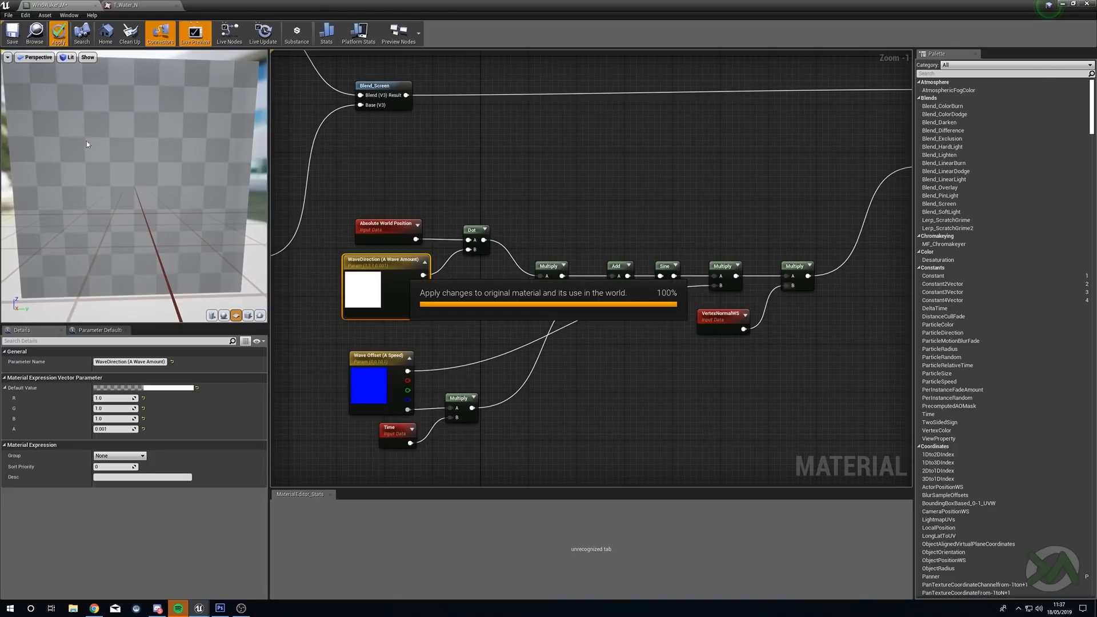
# Preview the material on a sphere and orbit around it to examine the foam pattern
pyautogui.click(224, 315)
pyautogui.moveTo(135, 154); pyautogui.dragTo(129, 153)
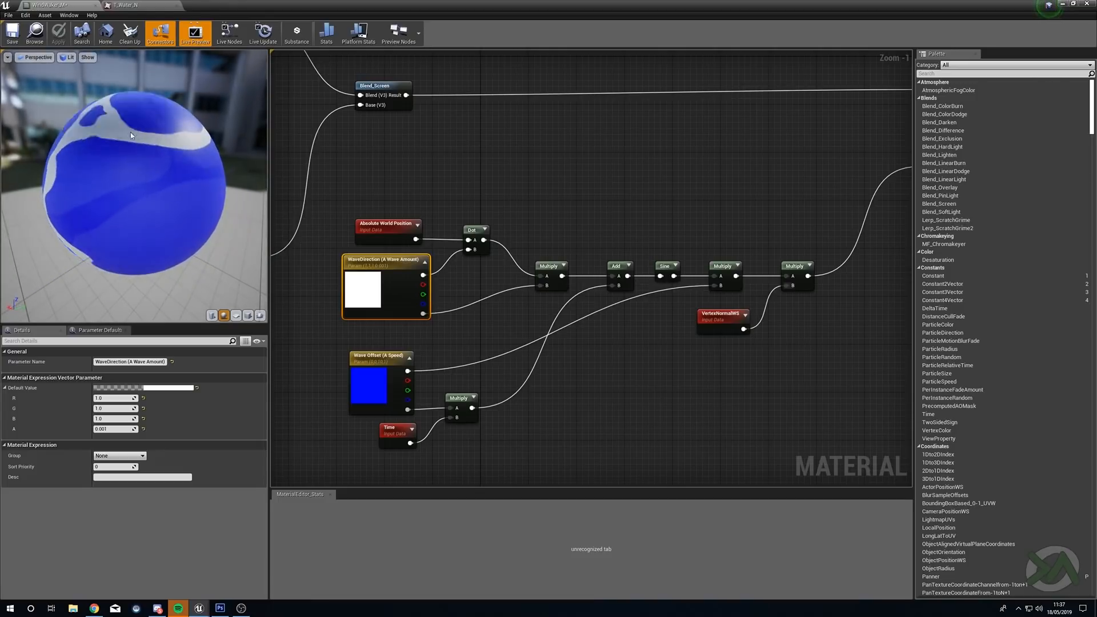
pyautogui.moveTo(180, 262); pyautogui.dragTo(144, 242)
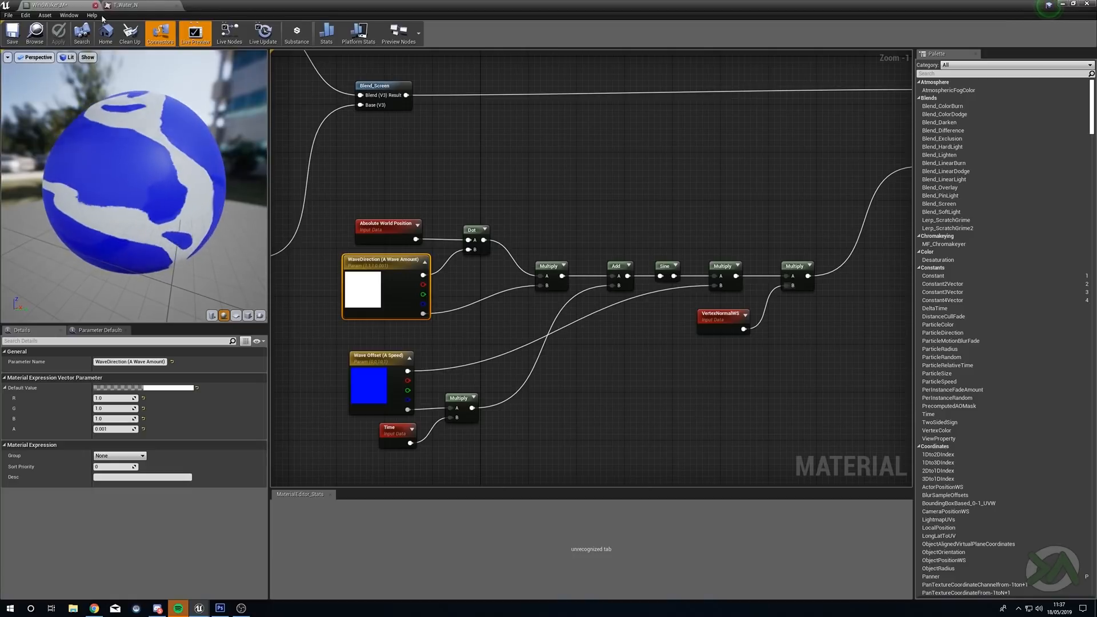
# Leave the material editor and create a material instance of WindWaker_M in the WindWakerWater folder, keeping the name WindWaker_M_Inst
pyautogui.click(1082, 6)
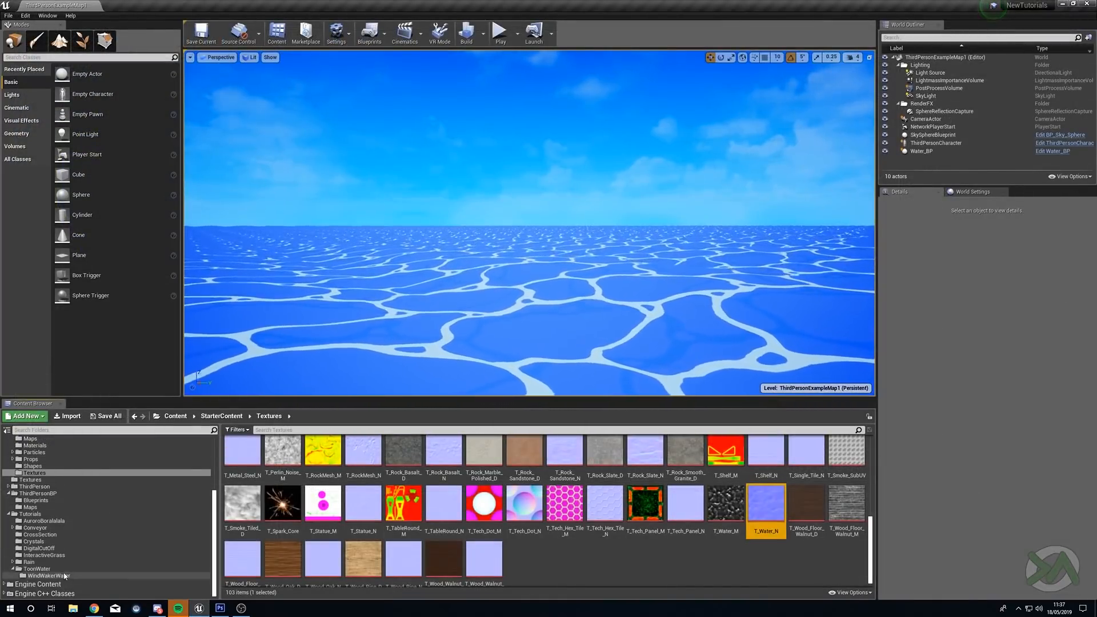
pyautogui.click(46, 575)
pyautogui.rightClick(280, 457)
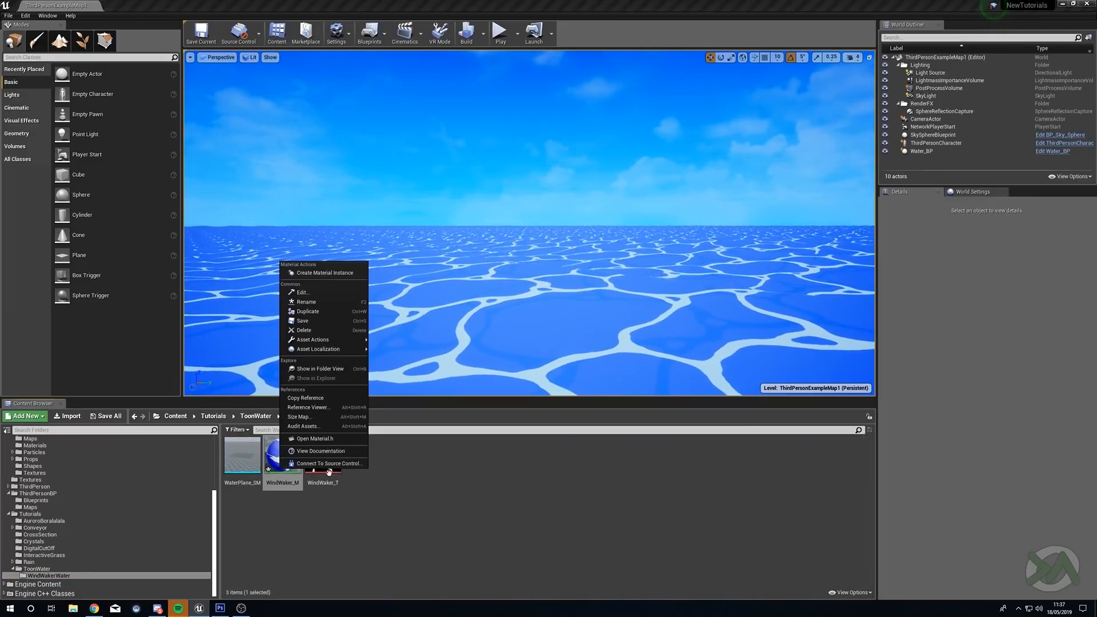
pyautogui.click(337, 273)
pyautogui.press('Return')
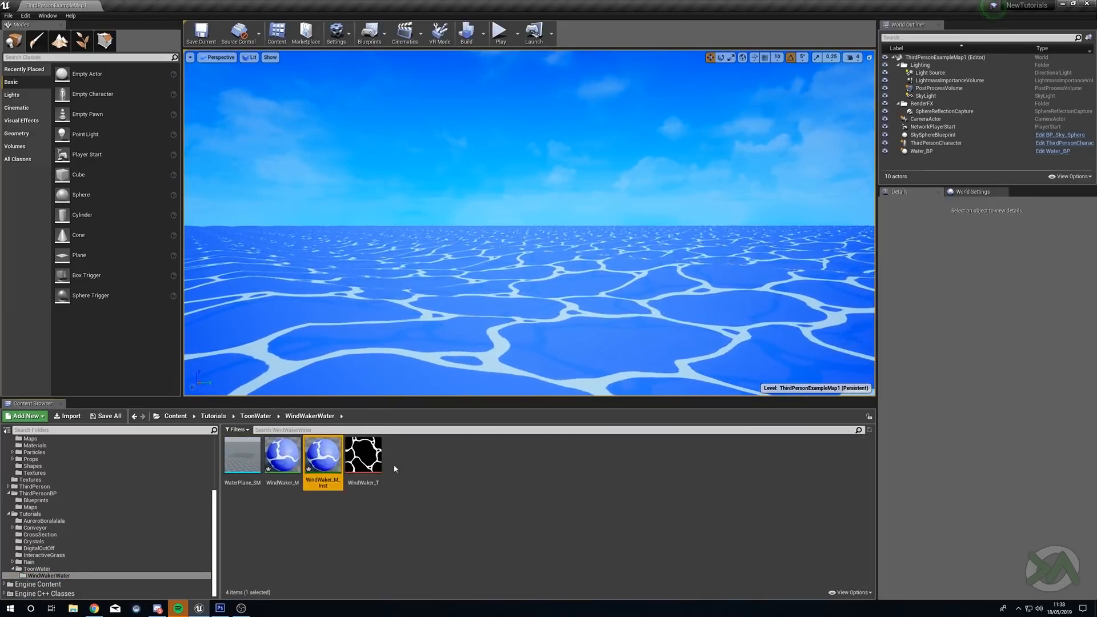
# Place the WaterPlane_SM mesh in the level above the existing water and raise it to a height of about 341
pyautogui.moveTo(514, 193); pyautogui.dragTo(566, 214, button='right')
pyautogui.press('s')
pyautogui.moveTo(247, 457); pyautogui.dragTo(526, 293)
pyautogui.press('f')
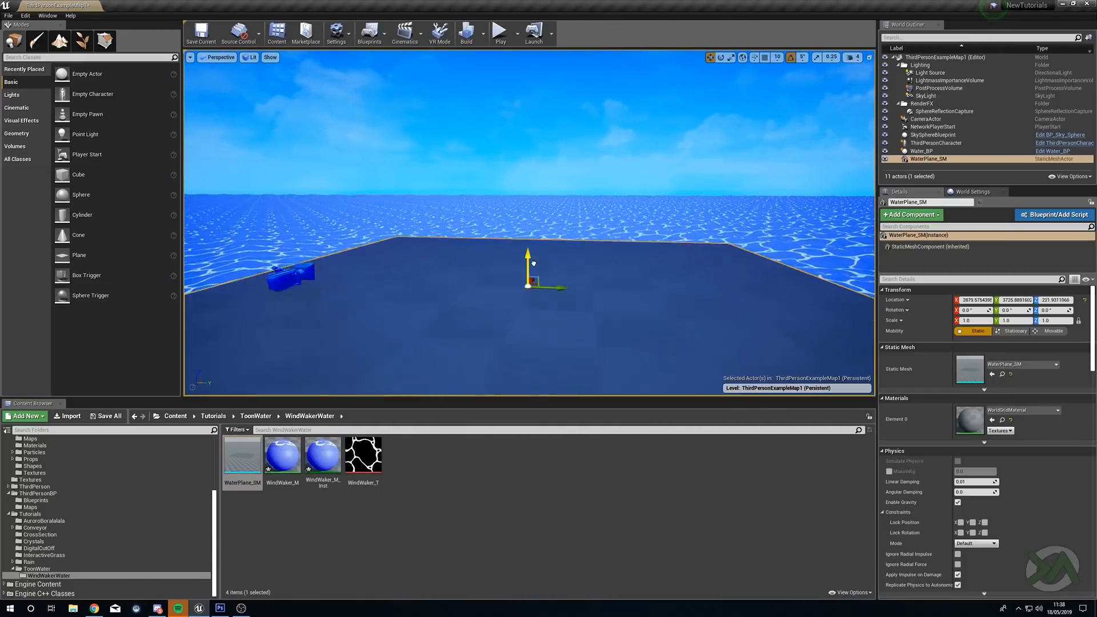
pyautogui.moveTo(538, 225); pyautogui.dragTo(537, 215)
# Hide the existing Water_BP water in the level so only the new plane shows
pyautogui.press('s')
pyautogui.moveTo(513, 201); pyautogui.dragTo(540, 193, button='right')
pyautogui.press('w')
pyautogui.click(708, 150)
pyautogui.click(908, 151)
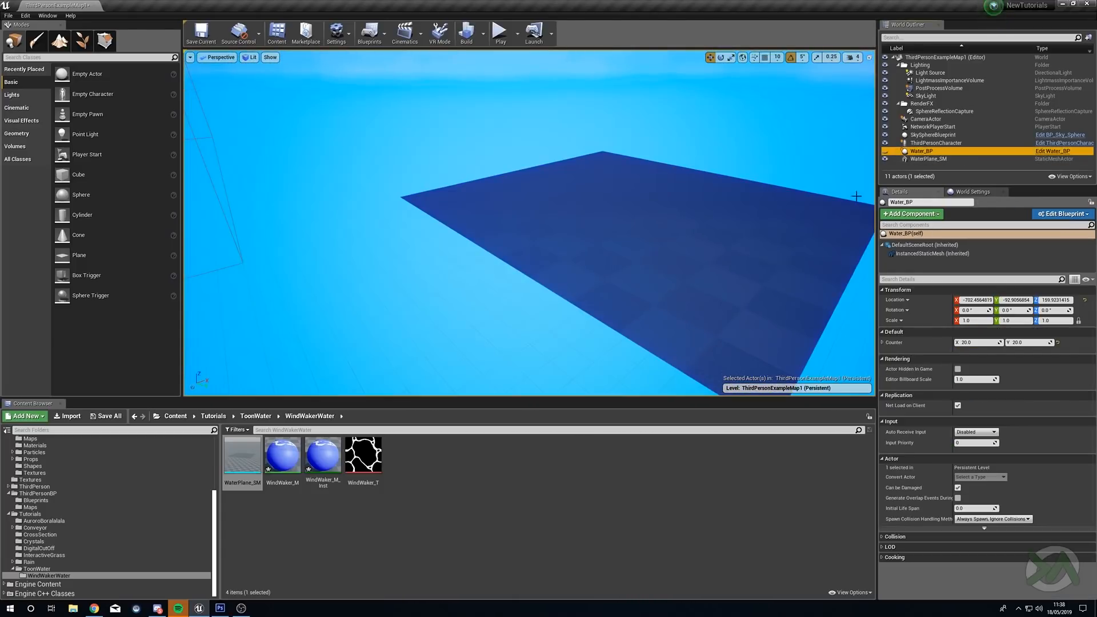
# Assign WindWaker_M_Inst to material Element 0 of the WaterPlane_SM actor
pyautogui.click(668, 260)
pyautogui.press('w')
pyautogui.moveTo(668, 260); pyautogui.dragTo(712, 241, button='right')
pyautogui.moveTo(329, 460); pyautogui.dragTo(972, 421)
# Fly around the water plane to examine the wave motion and foam from several angles
pyautogui.press('a')
pyautogui.moveTo(720, 292); pyautogui.dragTo(628, 286, button='right')
pyautogui.press('w')
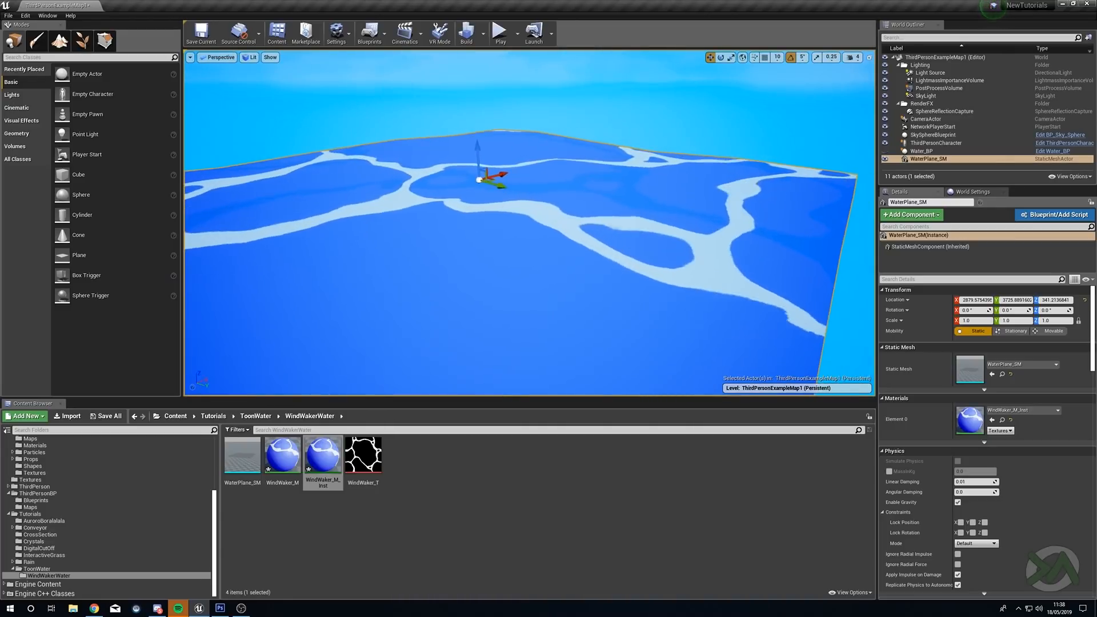
pyautogui.moveTo(629, 286); pyautogui.dragTo(588, 286, button='right')
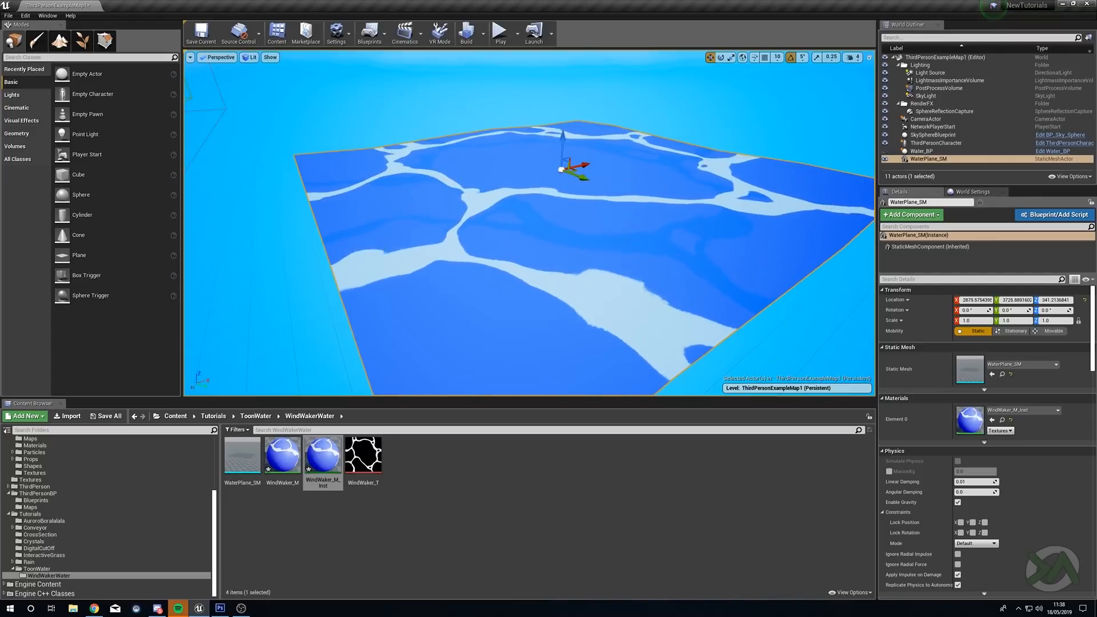
pyautogui.moveTo(529, 223); pyautogui.dragTo(606, 200, button='right')
pyautogui.moveTo(621, 267)
pyautogui.mouseDown(button='right')
pyautogui.moveTo(633, 251)
pyautogui.moveTo(609, 254)
pyautogui.moveTo(621, 268)
pyautogui.mouseUp(button='right')
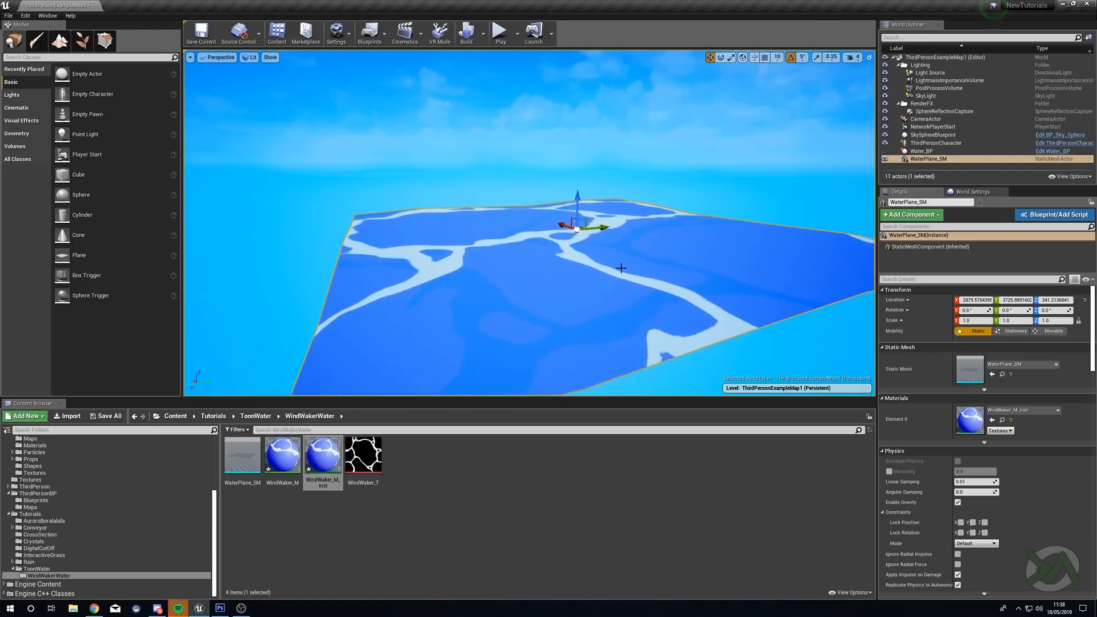
# Open WindWaker_M_Inst for editing, set its editor window aside and preview it on a sphere
pyautogui.doubleClick(324, 460)
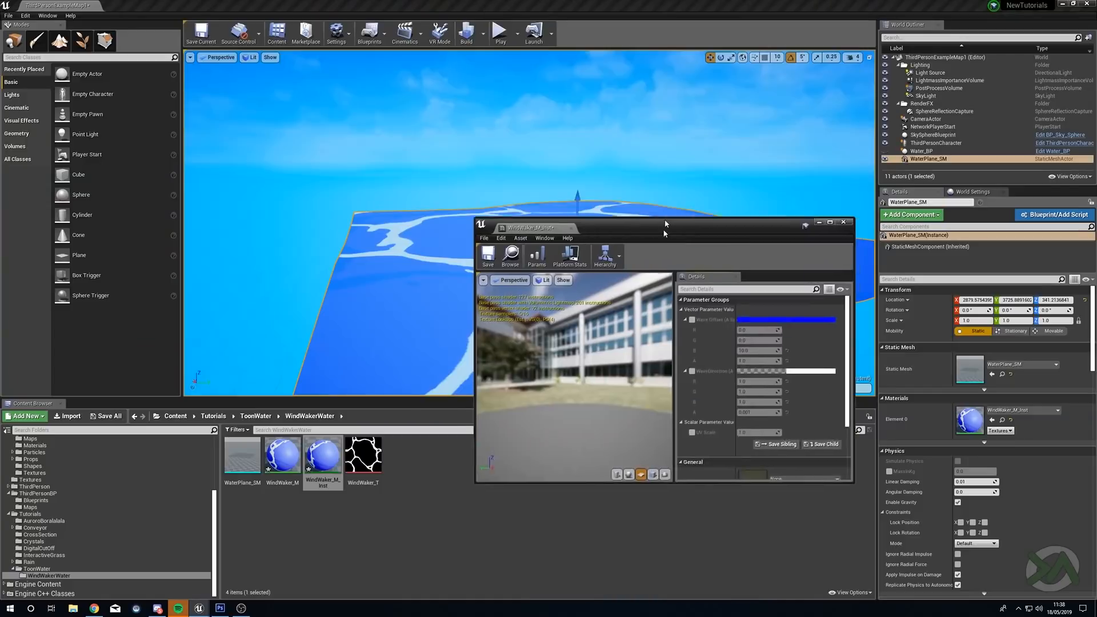
pyautogui.moveTo(653, 223); pyautogui.dragTo(699, 134)
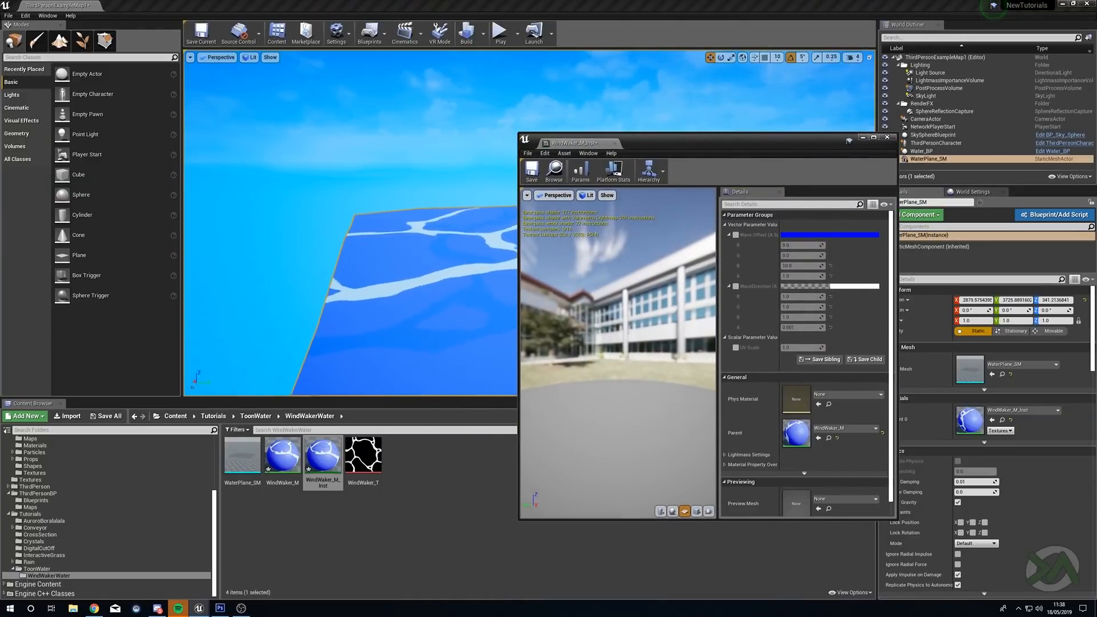
pyautogui.moveTo(651, 460); pyautogui.dragTo(651, 437)
pyautogui.click(673, 513)
pyautogui.moveTo(629, 349); pyautogui.dragTo(663, 344)
pyautogui.scroll(3, 617, 366)
# Open NewMaterial_Inst from the ToonWater folder as a reference for parameter values and preview it on a sphere
pyautogui.click(69, 568)
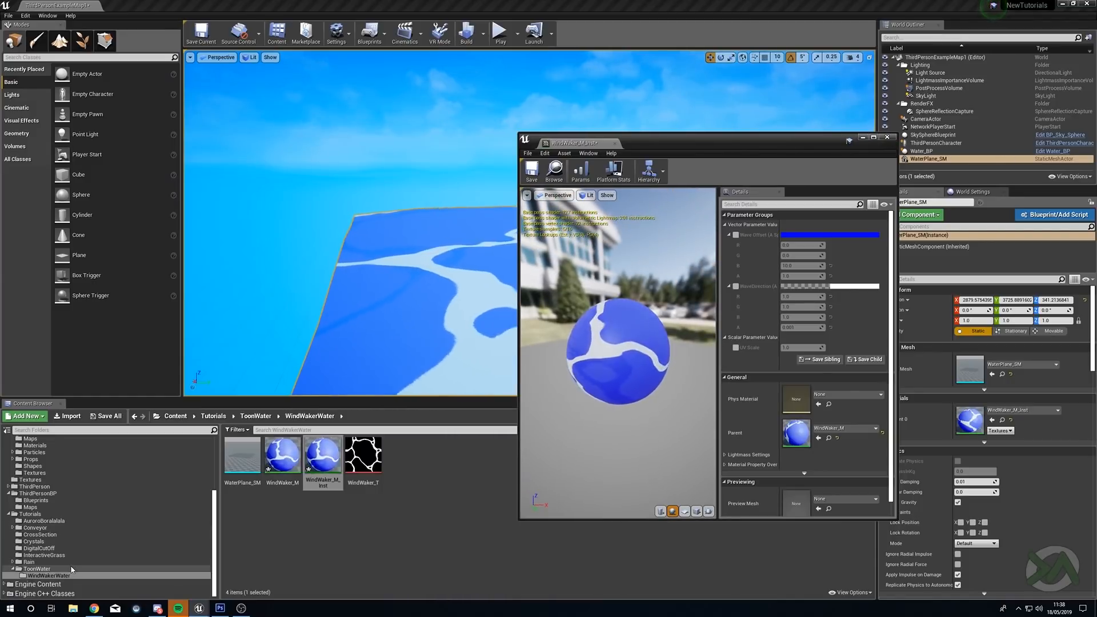
pyautogui.doubleClick(403, 457)
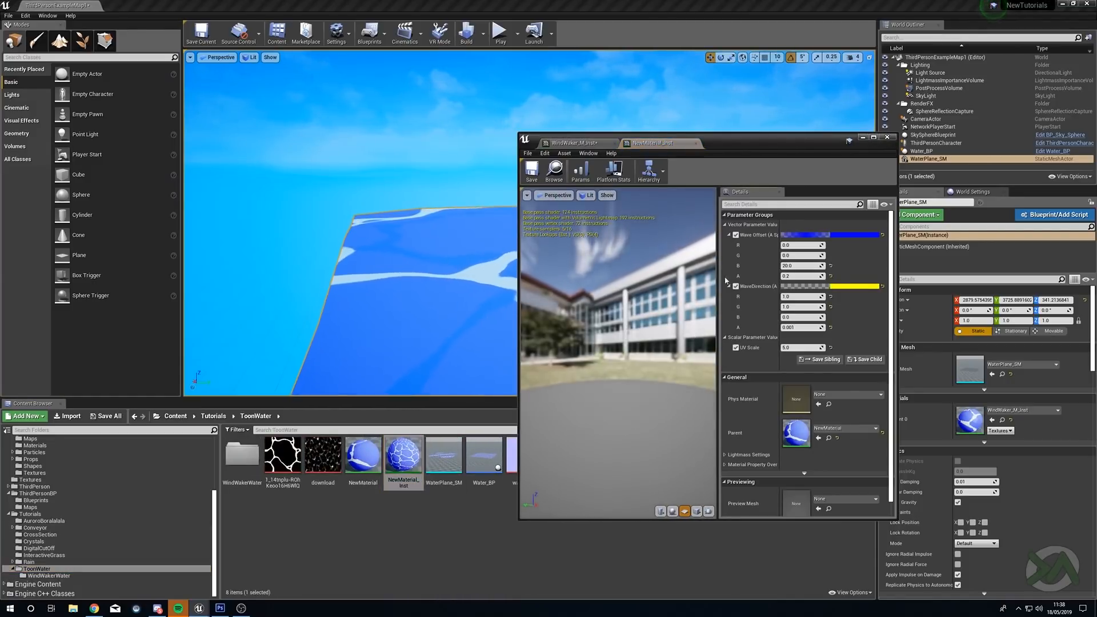
pyautogui.moveTo(744, 148); pyautogui.dragTo(773, 180)
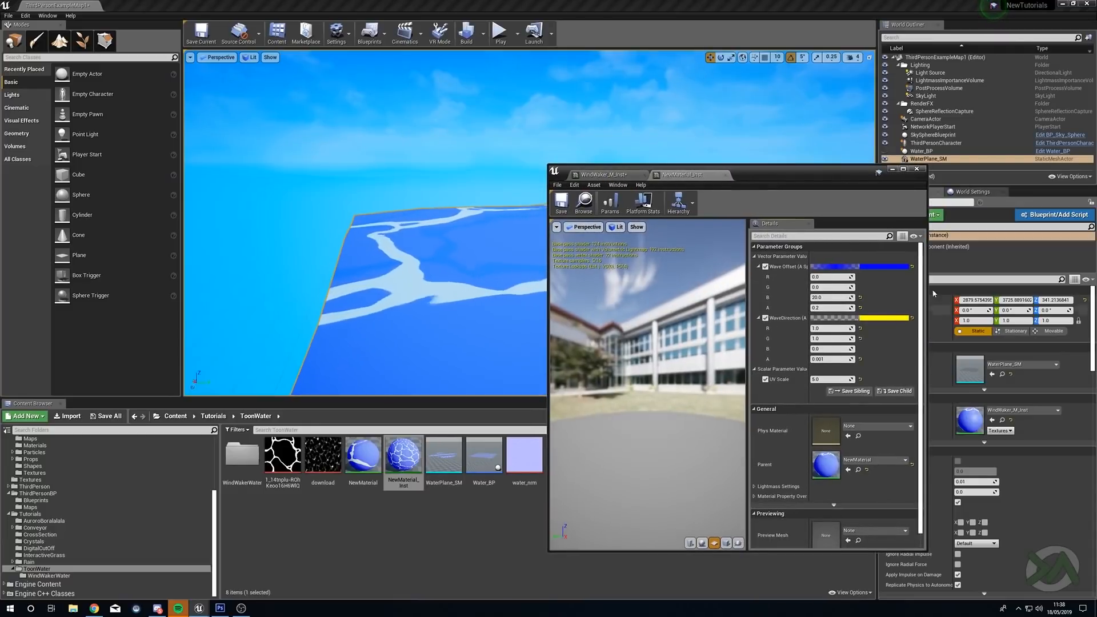
pyautogui.click(702, 543)
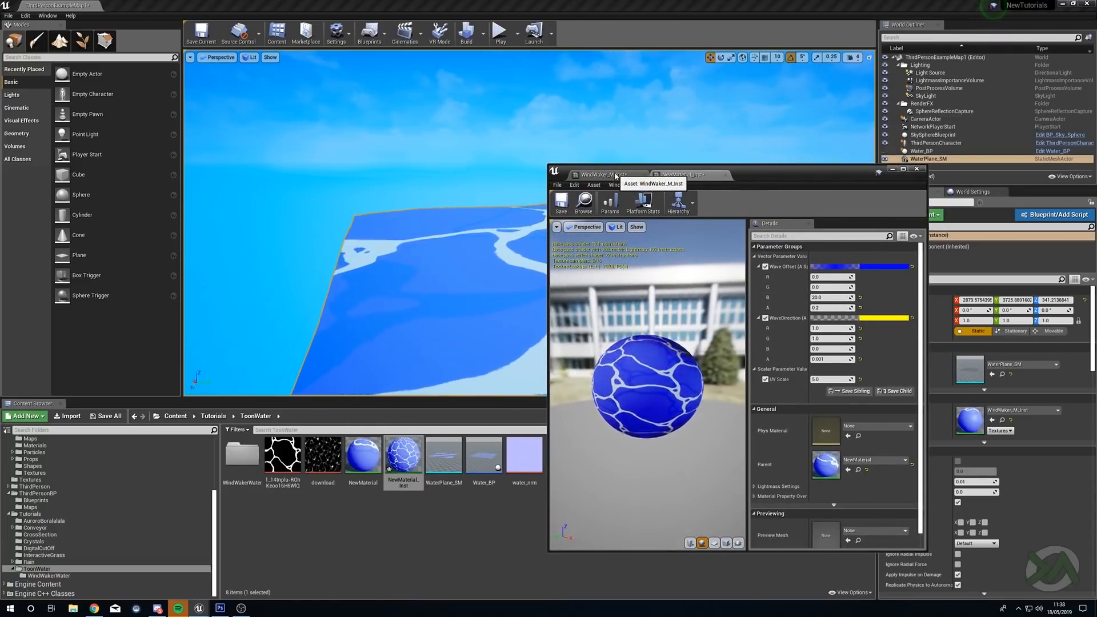
# In WindWaker_M_Inst, override Wave Offset (A Speed) with B 20 and A 0.2
pyautogui.click(611, 175)
pyautogui.click(765, 266)
pyautogui.click(832, 298)
pyautogui.write('20')
pyautogui.press('Tab')
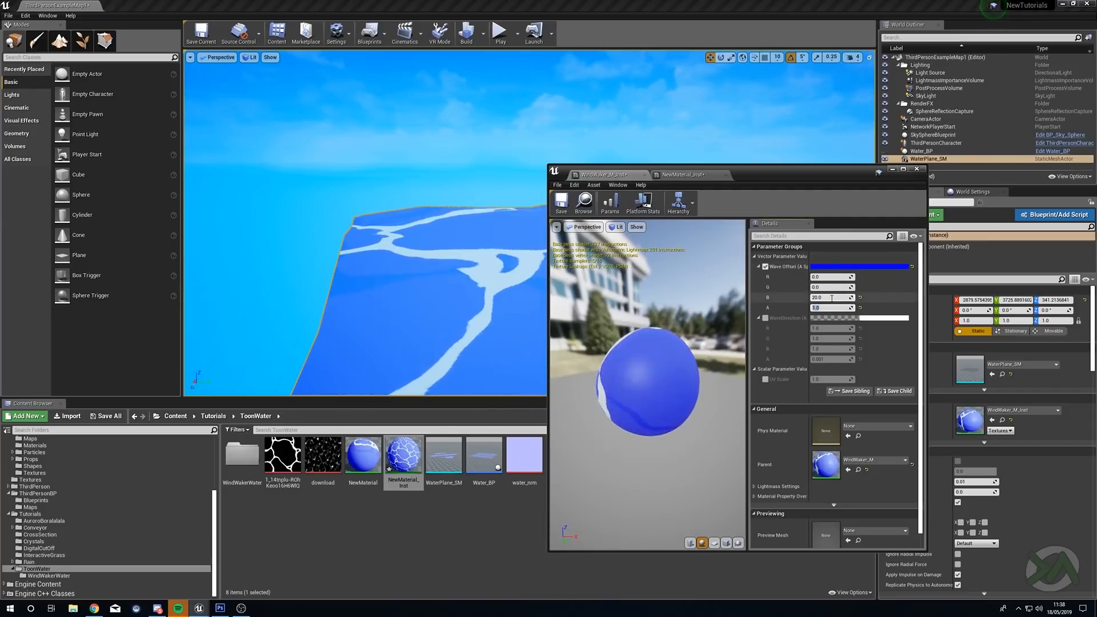
pyautogui.write('2')
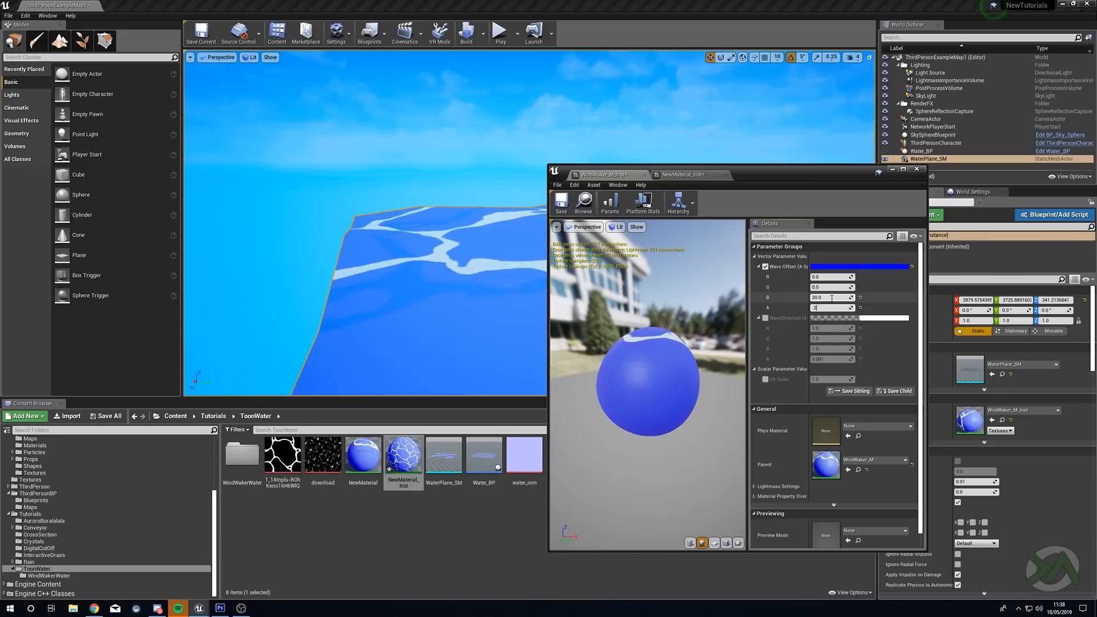
# Override WaveDirection (A Wave Amount) in WindWaker_M_Inst and set its B value to 0, matching NewMaterial_Inst
pyautogui.click(682, 175)
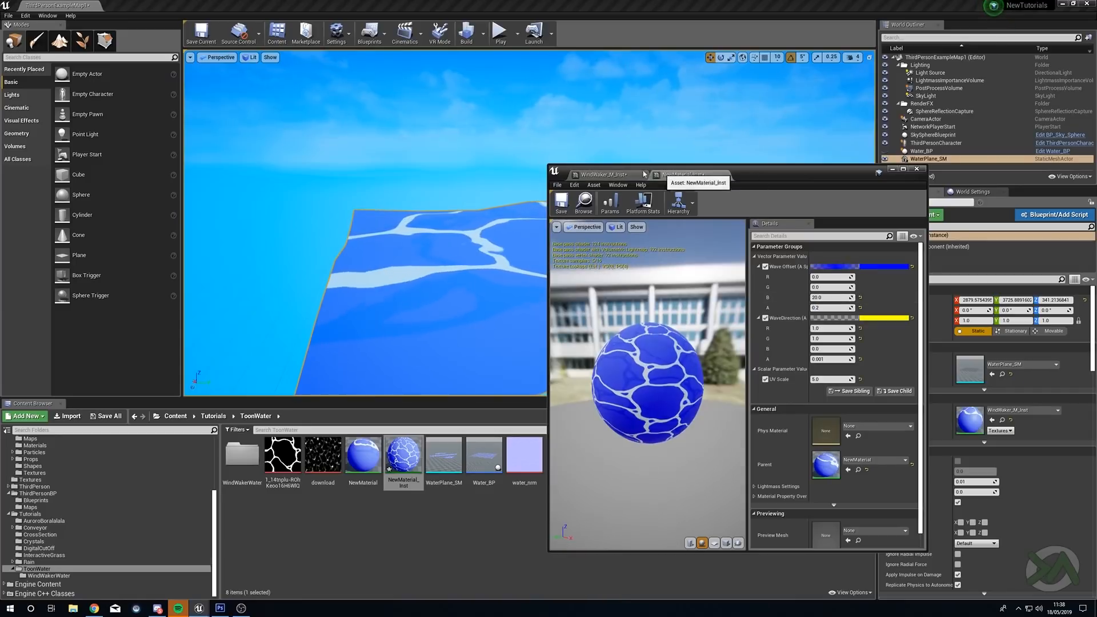
pyautogui.click(609, 175)
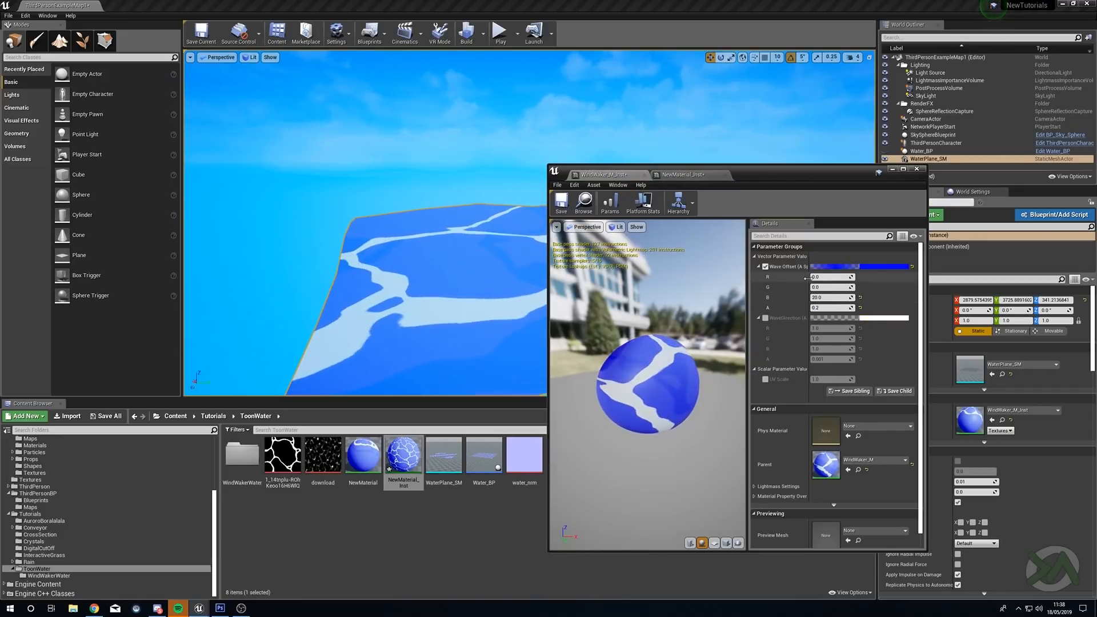
pyautogui.moveTo(807, 278); pyautogui.dragTo(841, 278)
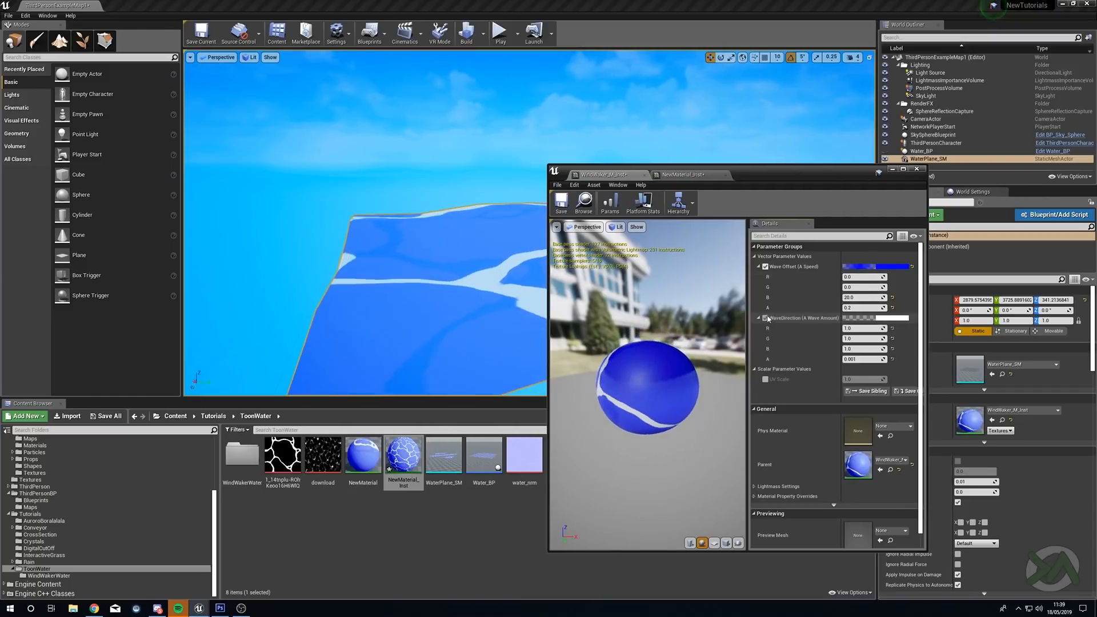
pyautogui.click(694, 175)
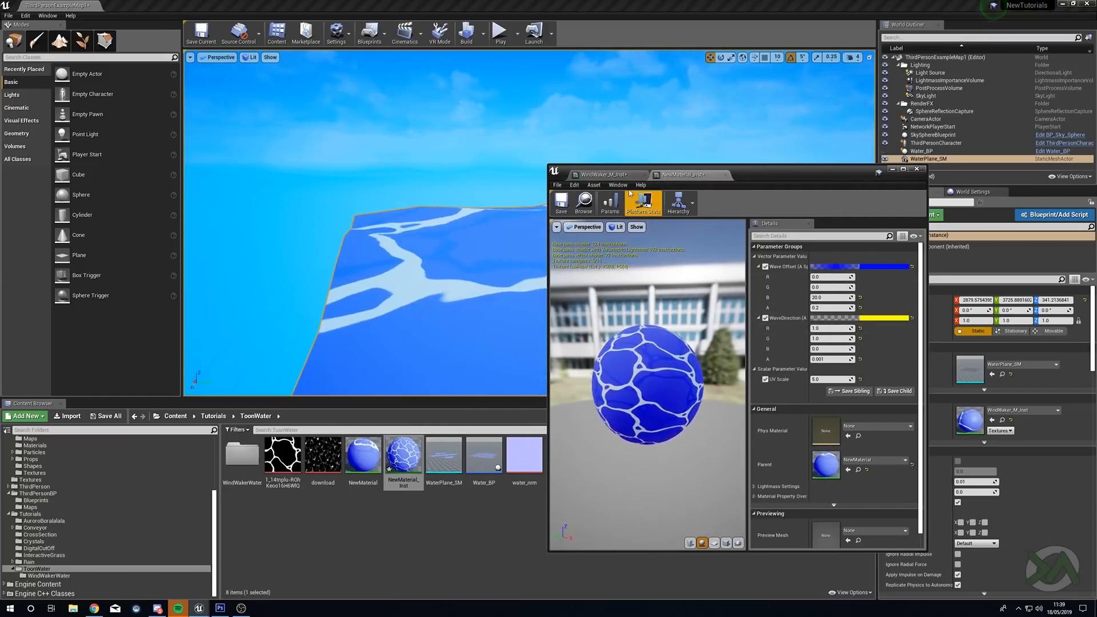
pyautogui.click(607, 174)
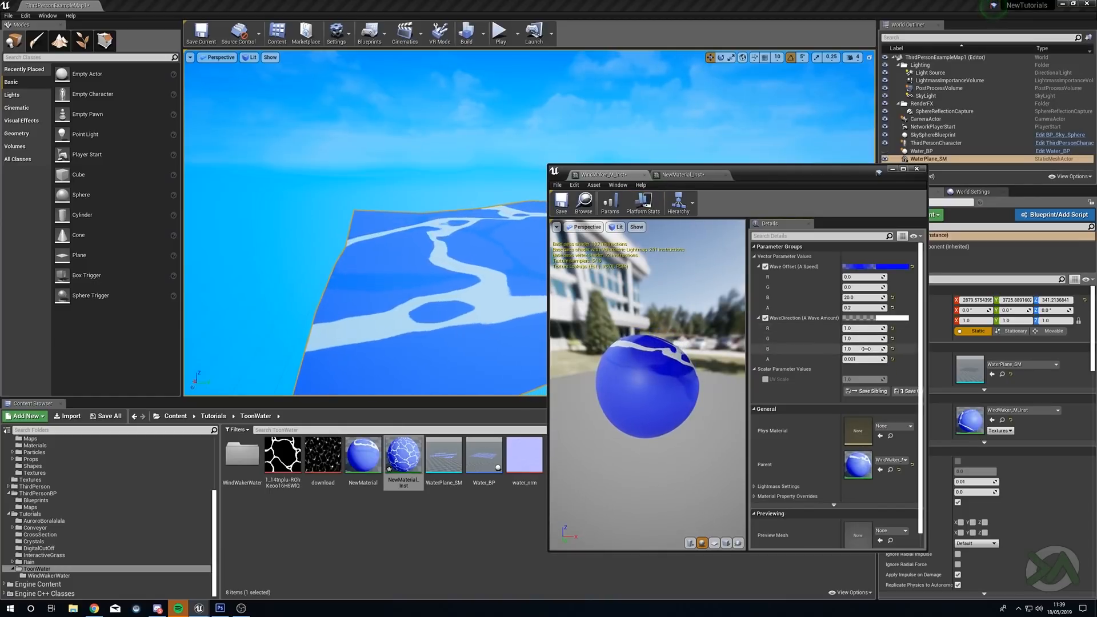
pyautogui.press('Return')
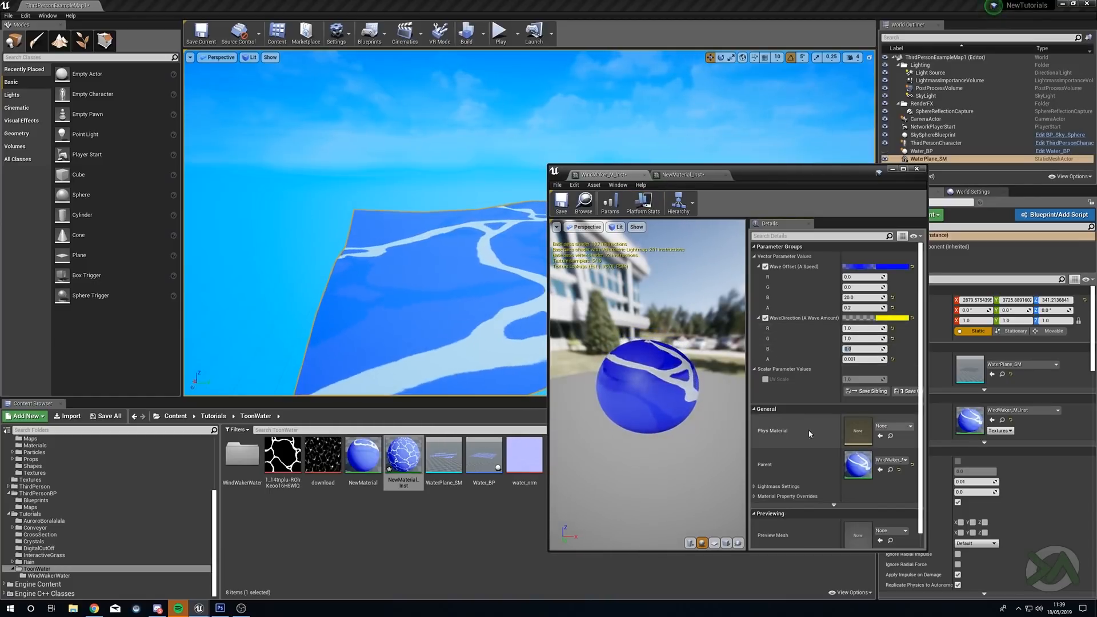
# Override UV Scale in WindWaker_M_Inst and set it to 5, matching NewMaterial_Inst
pyautogui.click(765, 379)
pyautogui.click(693, 176)
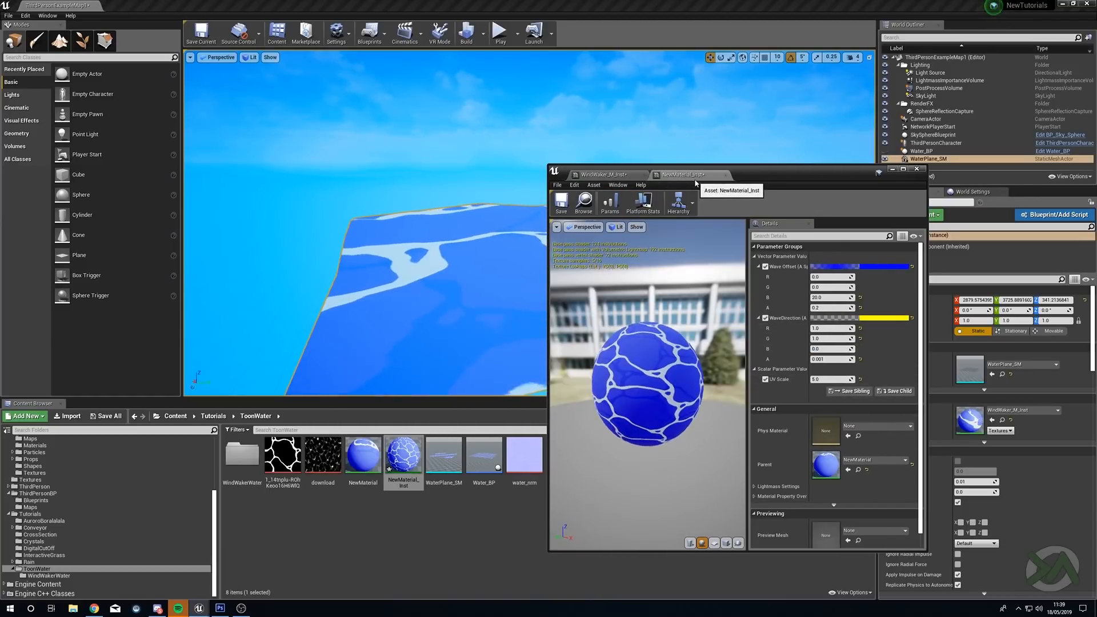
pyautogui.click(608, 175)
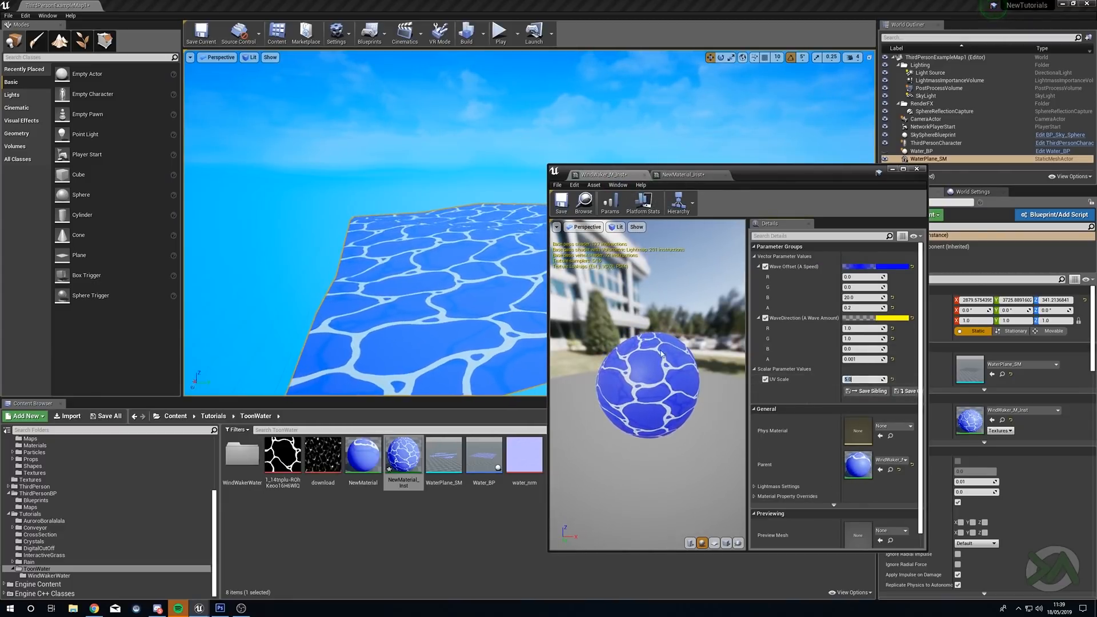
# Move the instance editor window out of the way and examine the updated waves on the water plane up close
pyautogui.moveTo(813, 174); pyautogui.dragTo(900, 331)
pyautogui.moveTo(702, 229); pyautogui.dragTo(703, 257, button='right')
pyautogui.press('w')
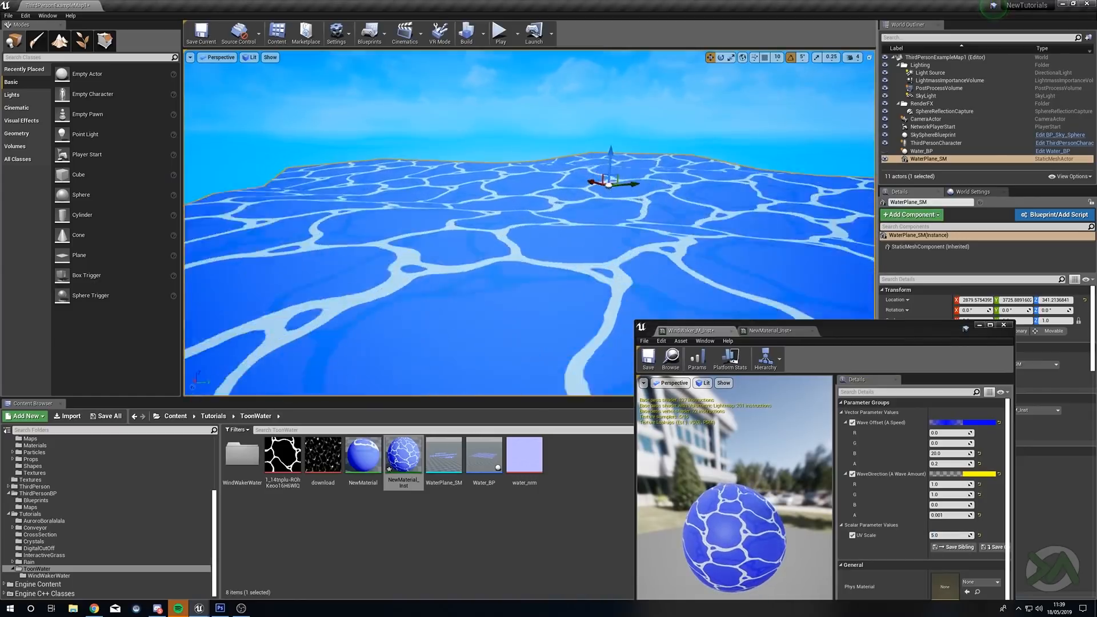
pyautogui.moveTo(619, 291); pyautogui.dragTo(622, 295, button='right')
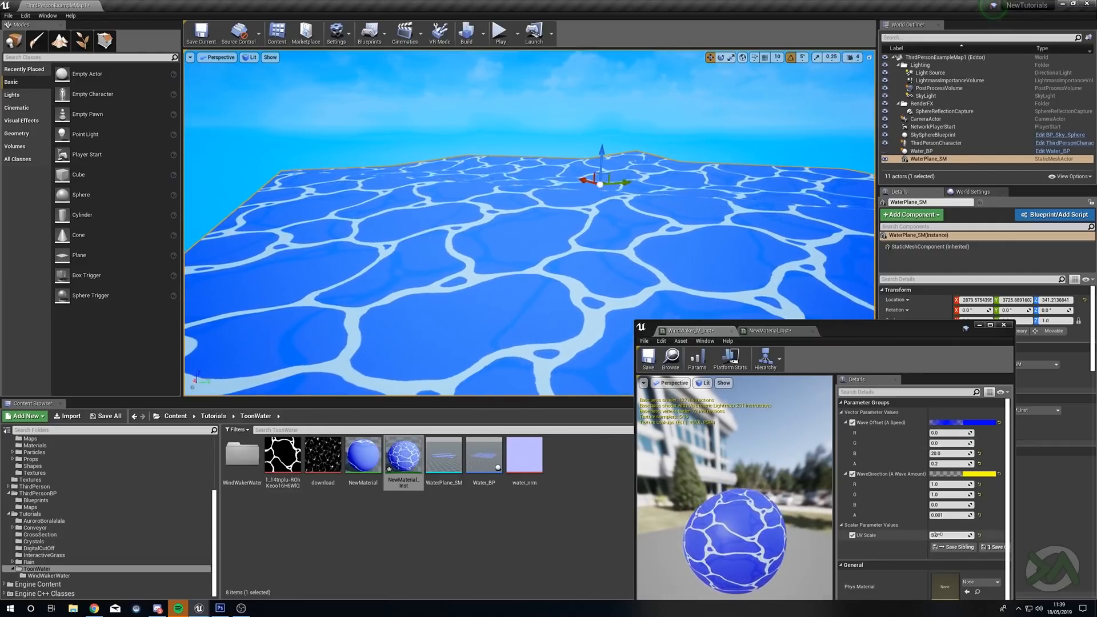
# Compare the foam pattern in WindWaker_M_Inst with UV Scale reset to its default of 1, and restore UV Scale to 5
pyautogui.click(979, 536)
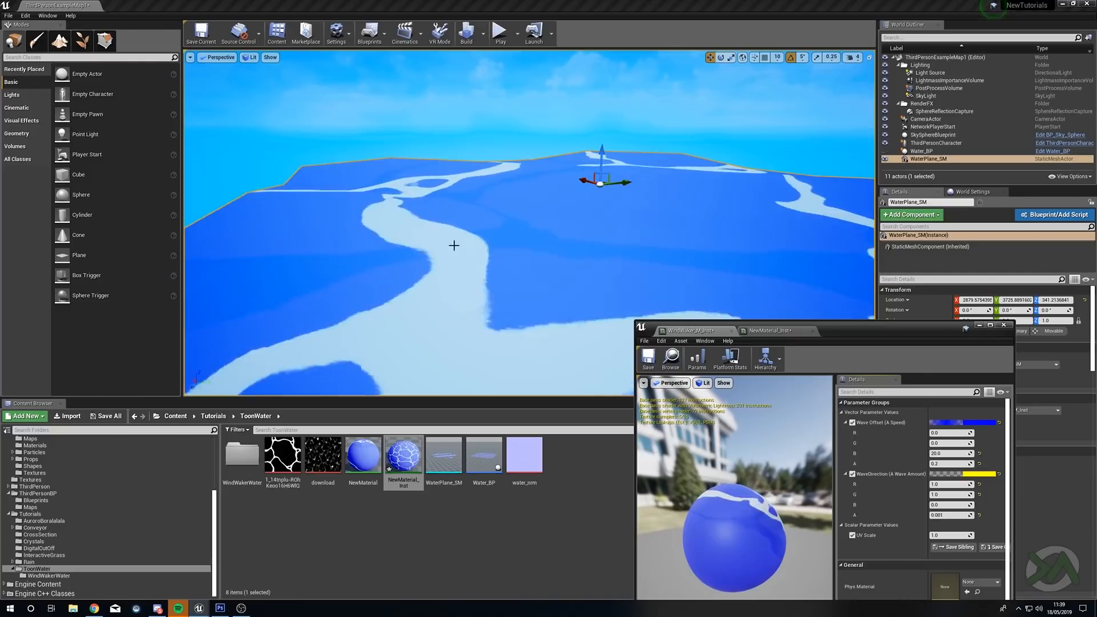
pyautogui.moveTo(529, 223); pyautogui.dragTo(542, 234, button='right')
pyautogui.press('s')
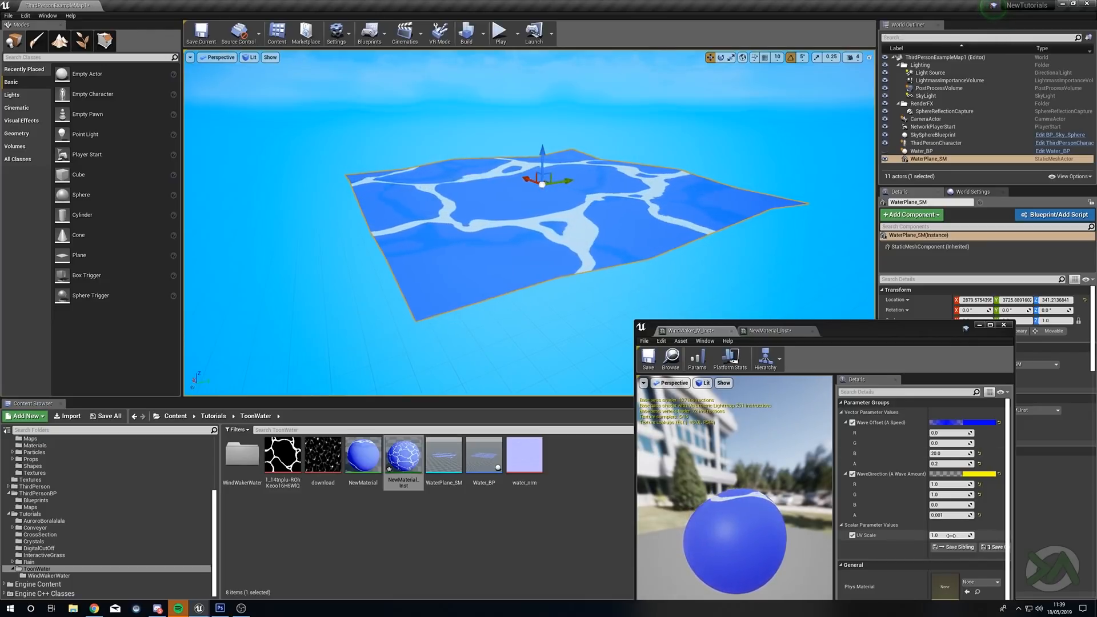
pyautogui.click(951, 535)
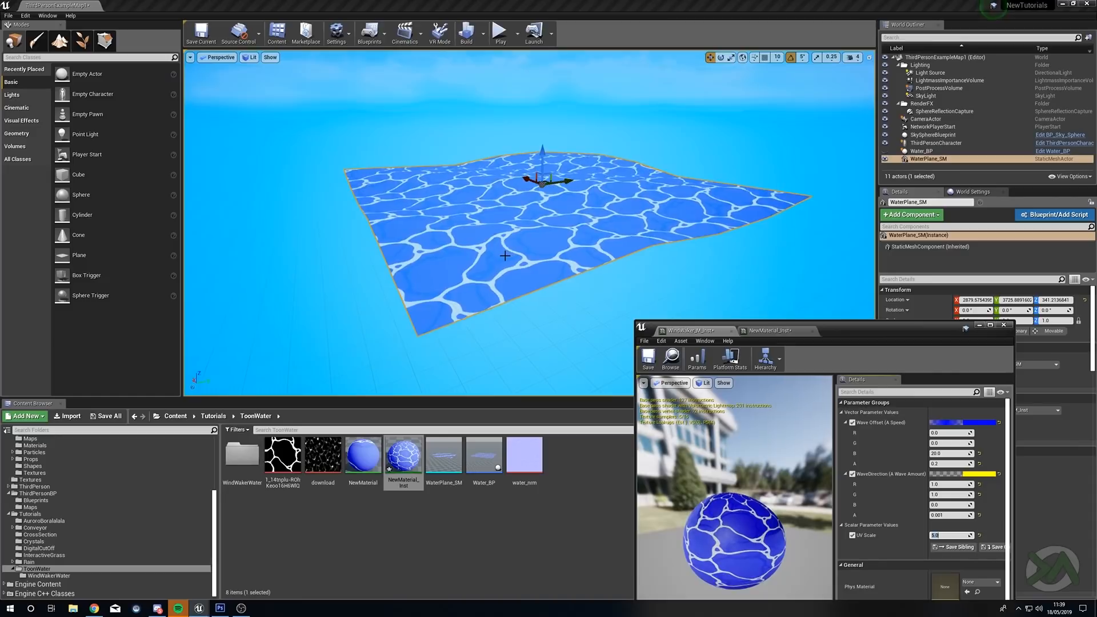
# Close the material instance editor and view the water plane up close
pyautogui.press('w')
pyautogui.moveTo(506, 252); pyautogui.dragTo(477, 295, button='right')
pyautogui.moveTo(907, 327); pyautogui.dragTo(818, 330)
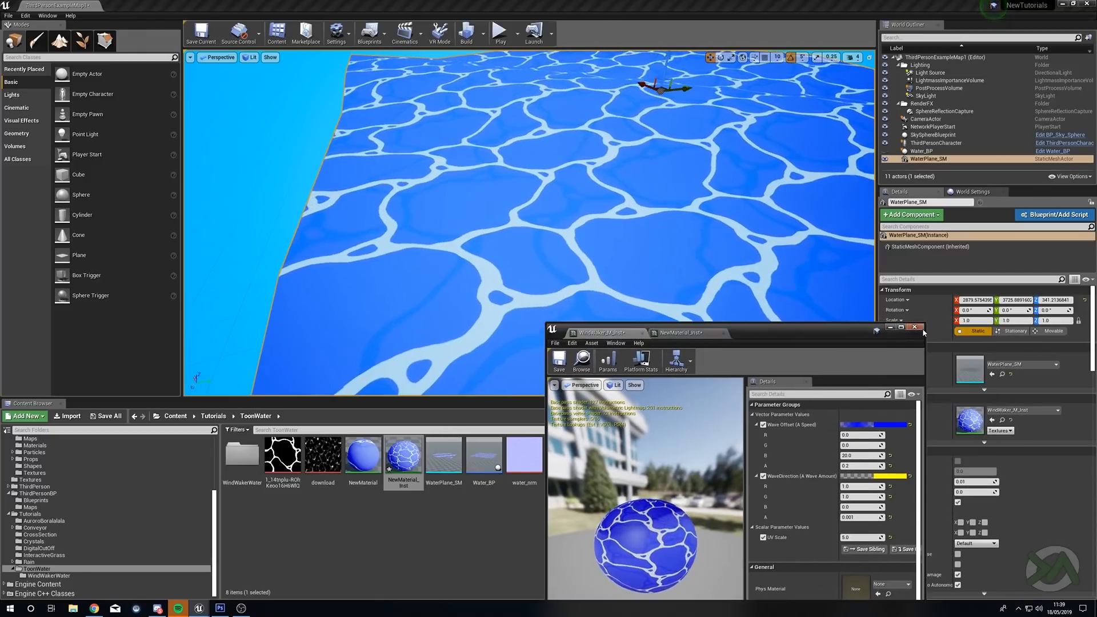
pyautogui.click(915, 326)
pyautogui.press('f')
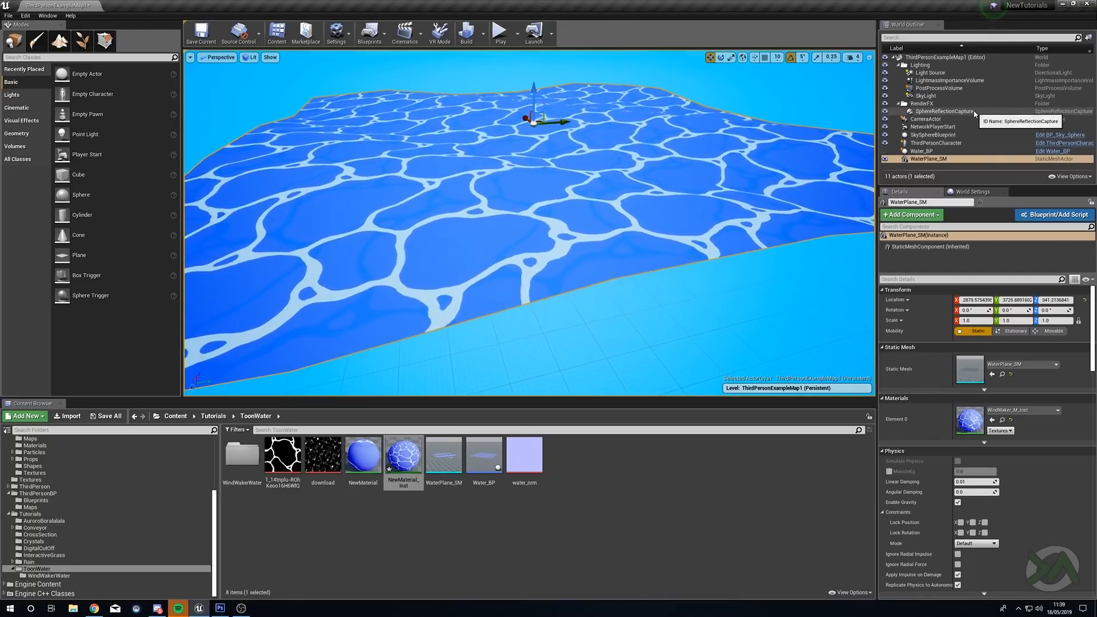
# Compare the water with PostProcessVolume's global Saturation at 1, and set the Saturation back to 2
pyautogui.click(942, 88)
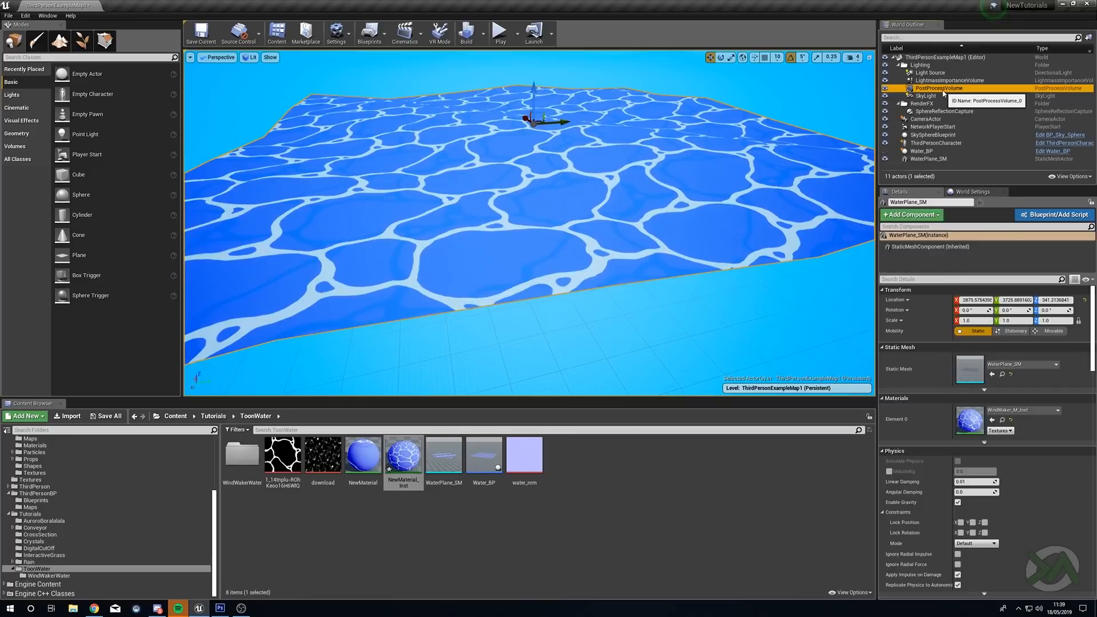
pyautogui.click(918, 212)
pyautogui.write('satur')
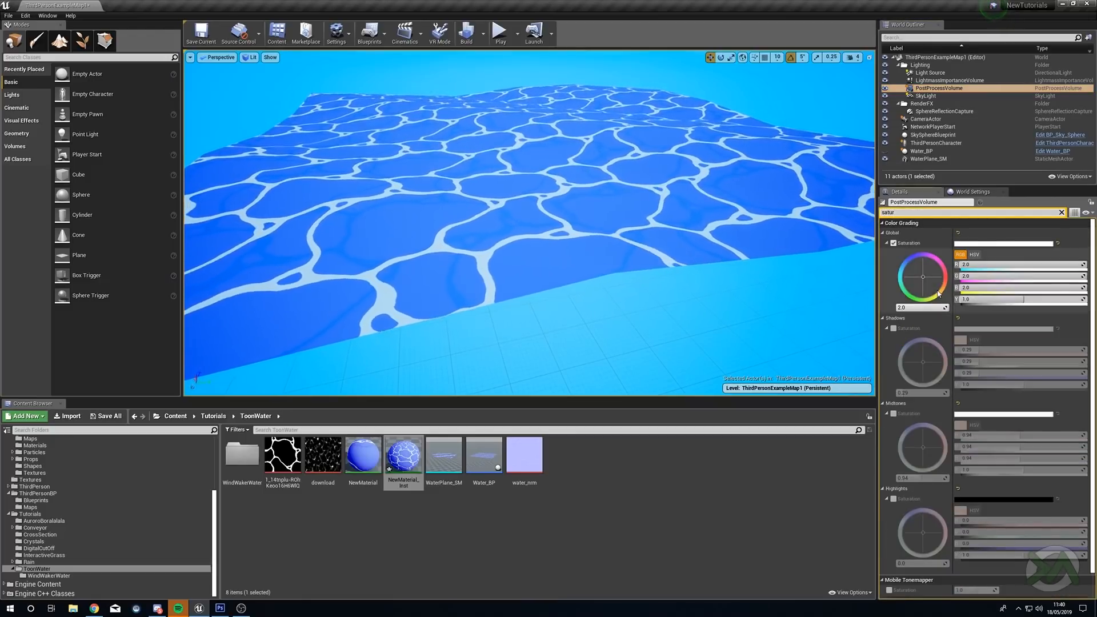
pyautogui.click(939, 307)
pyautogui.write('1')
pyautogui.press('Return')
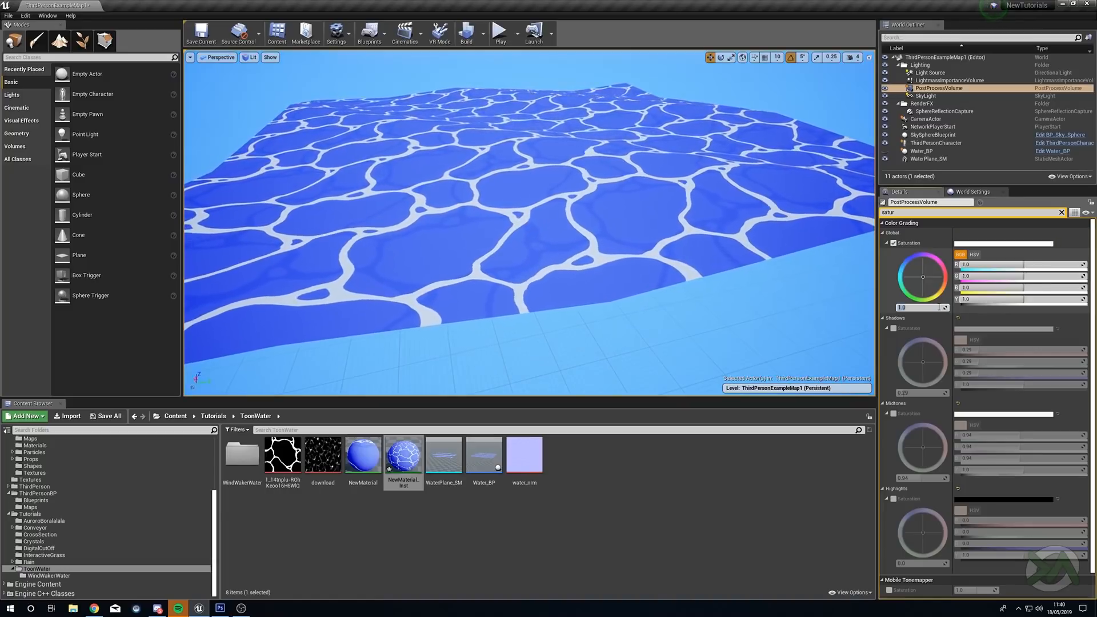
pyautogui.press('Return')
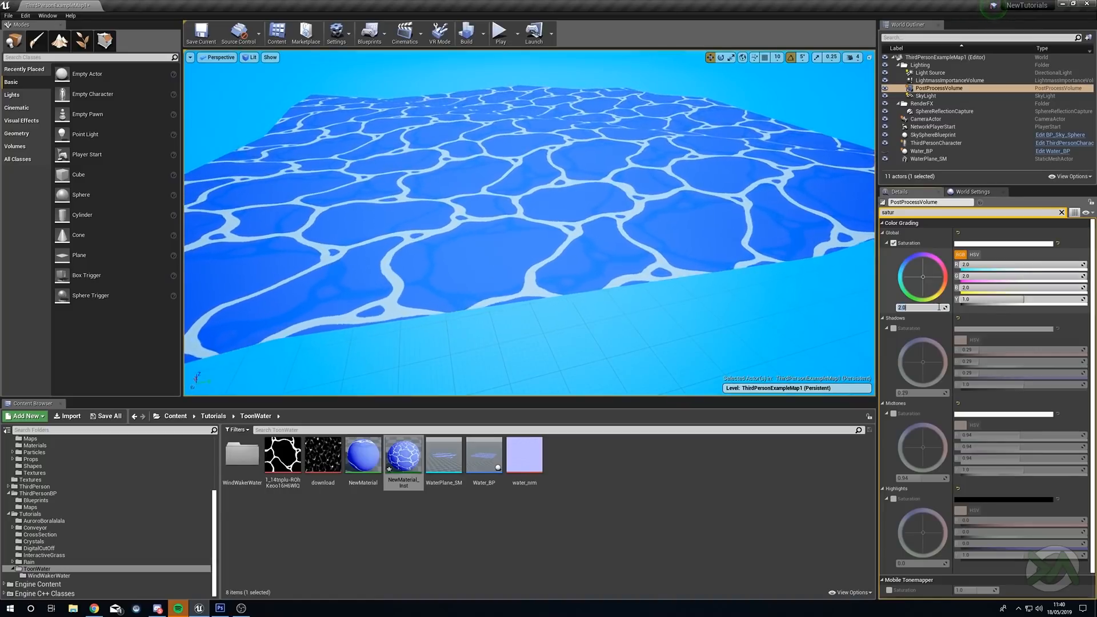
pyautogui.click(1061, 213)
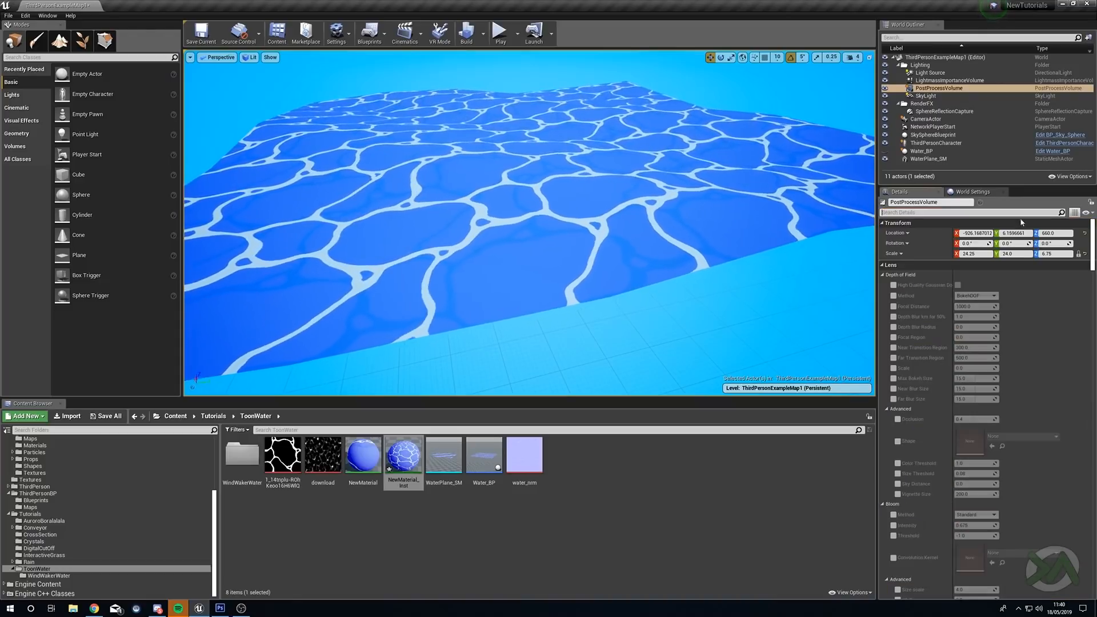
# Try to duplicate WaterPlane_SM along the Y axis and line the copy up with the original's edge
pyautogui.click(626, 222)
pyautogui.press('f')
pyautogui.scroll(4, 537, 165)
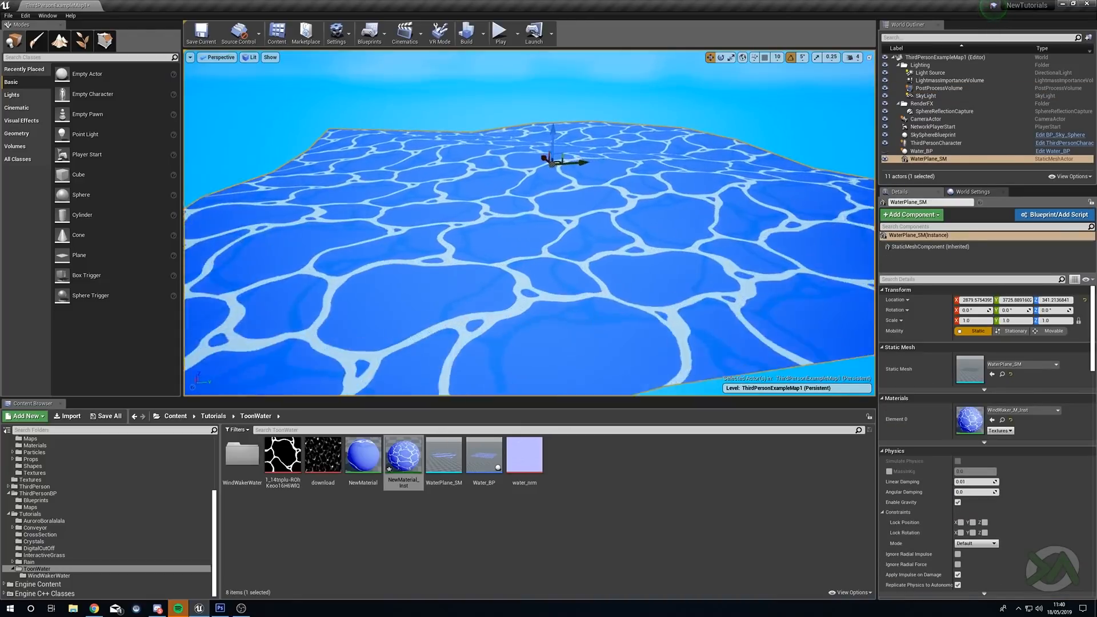
pyautogui.scroll(-2, 594, 166)
pyautogui.keyDown('alt'); pyautogui.moveTo(568, 170); pyautogui.dragTo(800, 141); pyautogui.keyUp('alt')
pyautogui.press('f')
pyautogui.press('s')
pyautogui.moveTo(653, 161); pyautogui.dragTo(622, 207, button='right')
pyautogui.press('w')
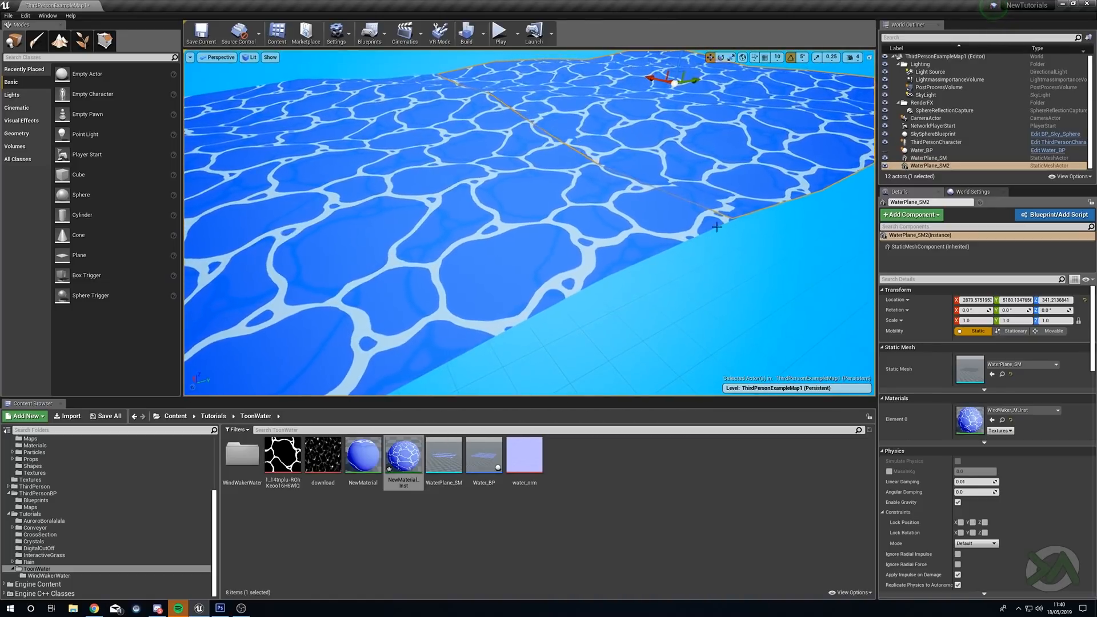
pyautogui.click(738, 295)
pyautogui.moveTo(737, 295); pyautogui.dragTo(612, 102, button='right')
pyautogui.click(613, 103)
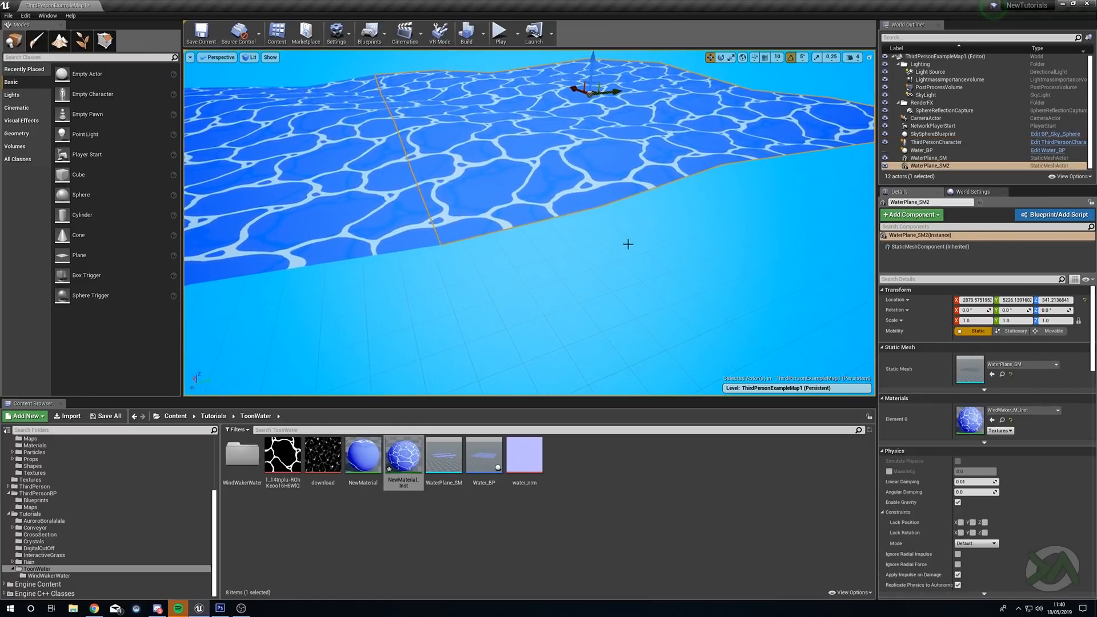
# Turn on position grid snapping and delete the duplicated water plane
pyautogui.click(628, 243)
pyautogui.moveTo(633, 271); pyautogui.dragTo(758, 68, button='right')
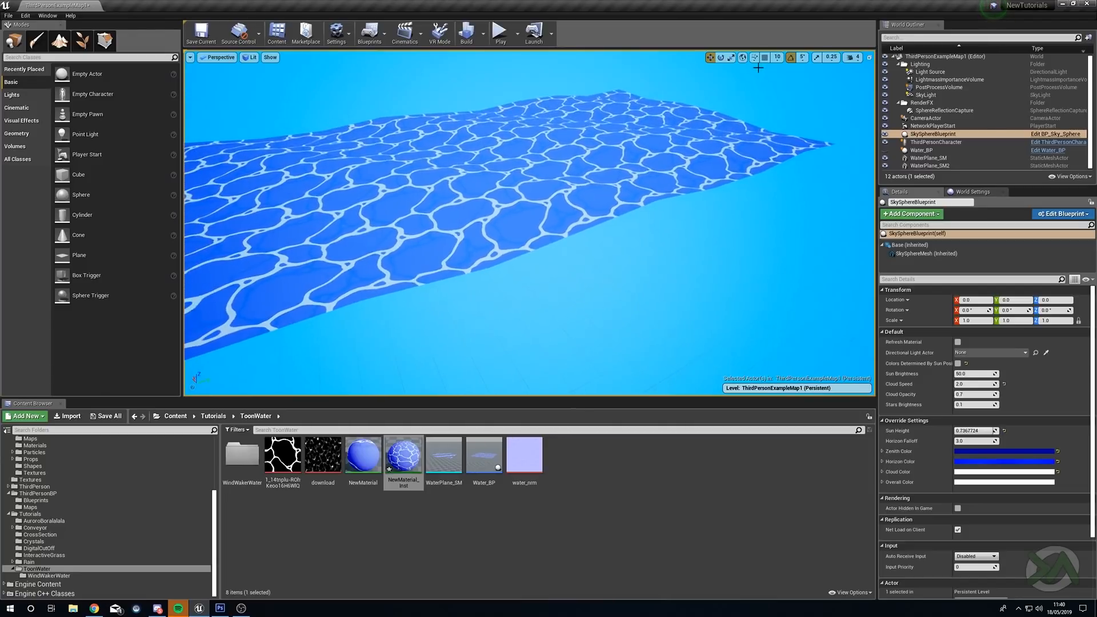
pyautogui.click(629, 166)
pyautogui.press('Delete')
# Duplicate WaterPlane_SM along the Y axis with grid snapping and place the copy flush against the original
pyautogui.click(396, 215)
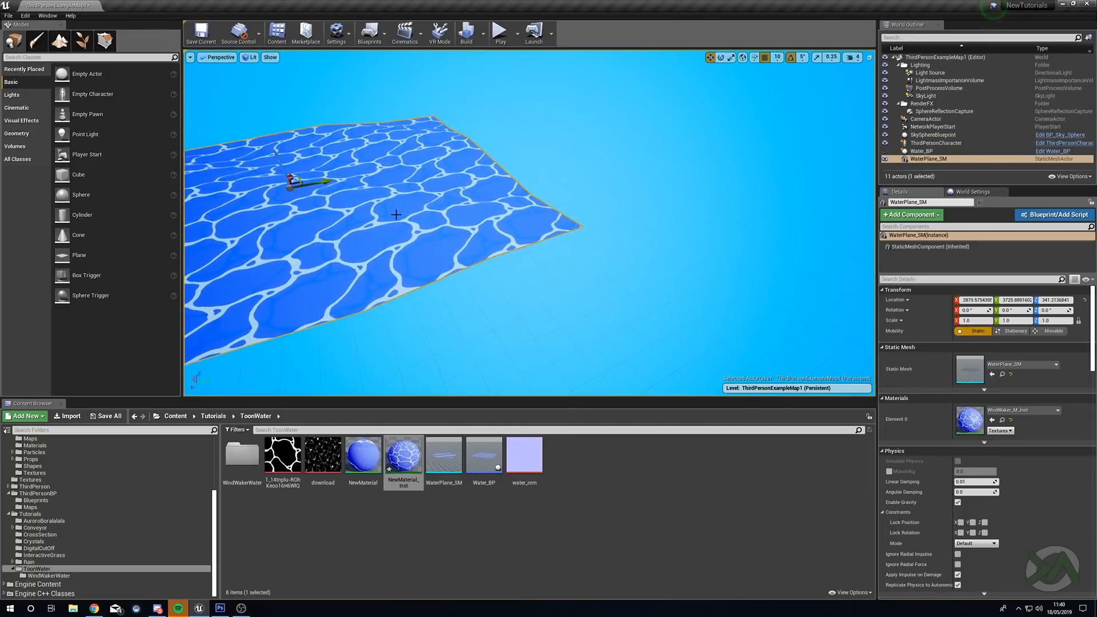
pyautogui.keyDown('alt'); pyautogui.moveTo(324, 182); pyautogui.dragTo(634, 136); pyautogui.keyUp('alt')
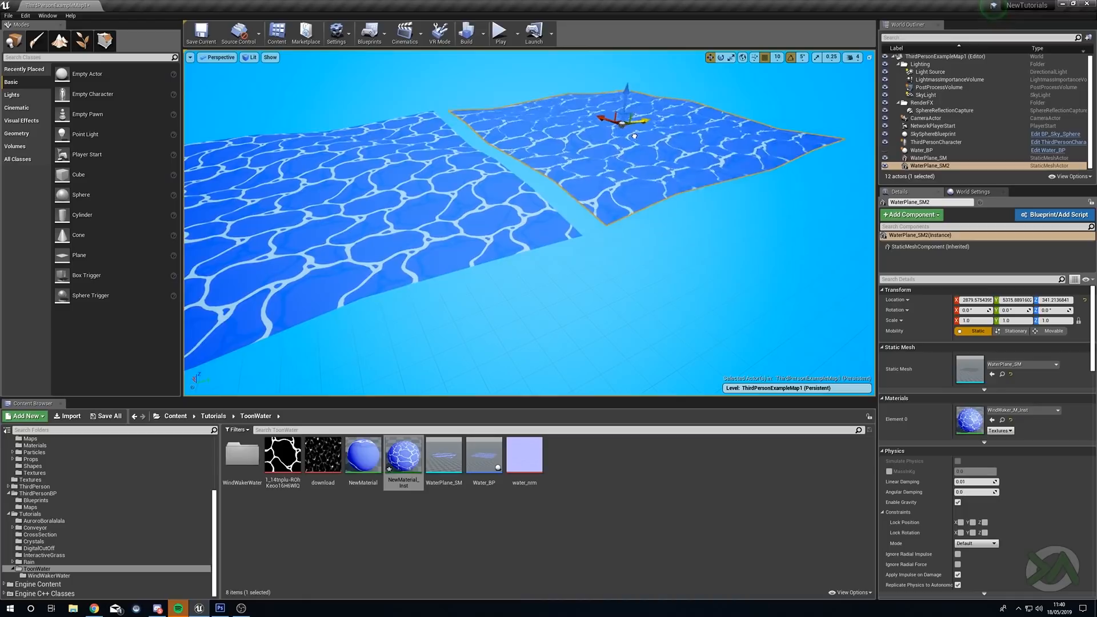
pyautogui.click(638, 255)
pyautogui.moveTo(637, 256); pyautogui.dragTo(600, 240, button='right')
# Select both water planes and duplicate them along the X axis to form a two-by-two water surface
pyautogui.click(514, 286)
pyautogui.keyDown('ctrl'); pyautogui.click(742, 172); pyautogui.keyUp('ctrl')
pyautogui.keyDown('alt'); pyautogui.moveTo(550, 197); pyautogui.dragTo(530, 217); pyautogui.keyUp('alt')
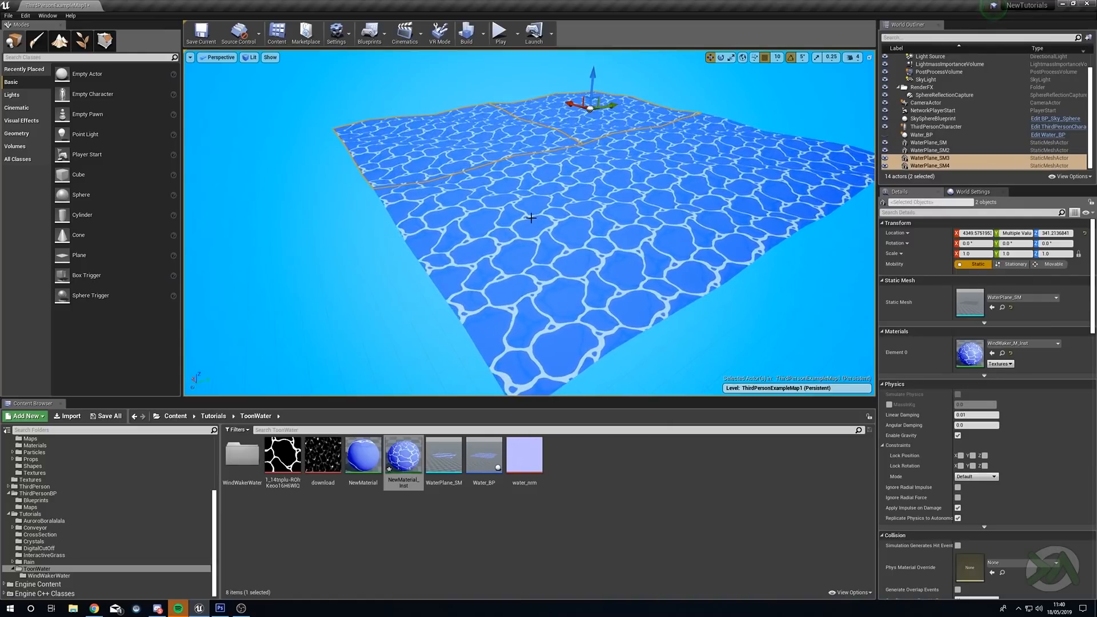
pyautogui.moveTo(521, 222); pyautogui.dragTo(606, 197, button='right')
pyautogui.click(628, 281)
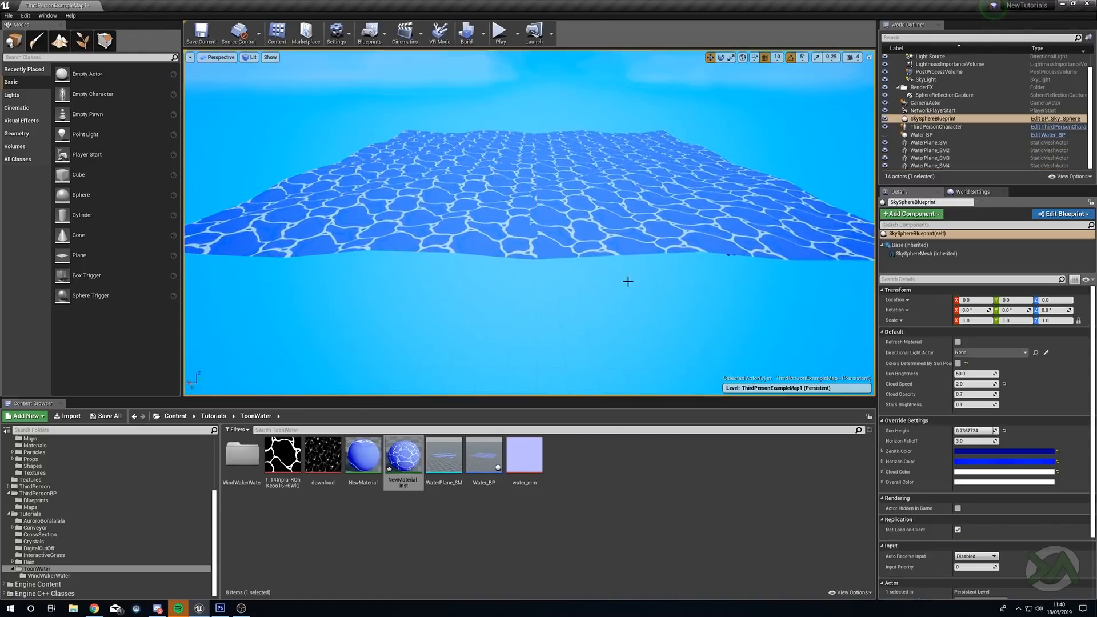
# Adjust the two rear water planes along the X axis to fit the front pair and view the tiled waves
pyautogui.moveTo(628, 281); pyautogui.dragTo(628, 257, button='right')
pyautogui.click(422, 246)
pyautogui.keyDown('ctrl'); pyautogui.click(427, 175); pyautogui.keyUp('ctrl')
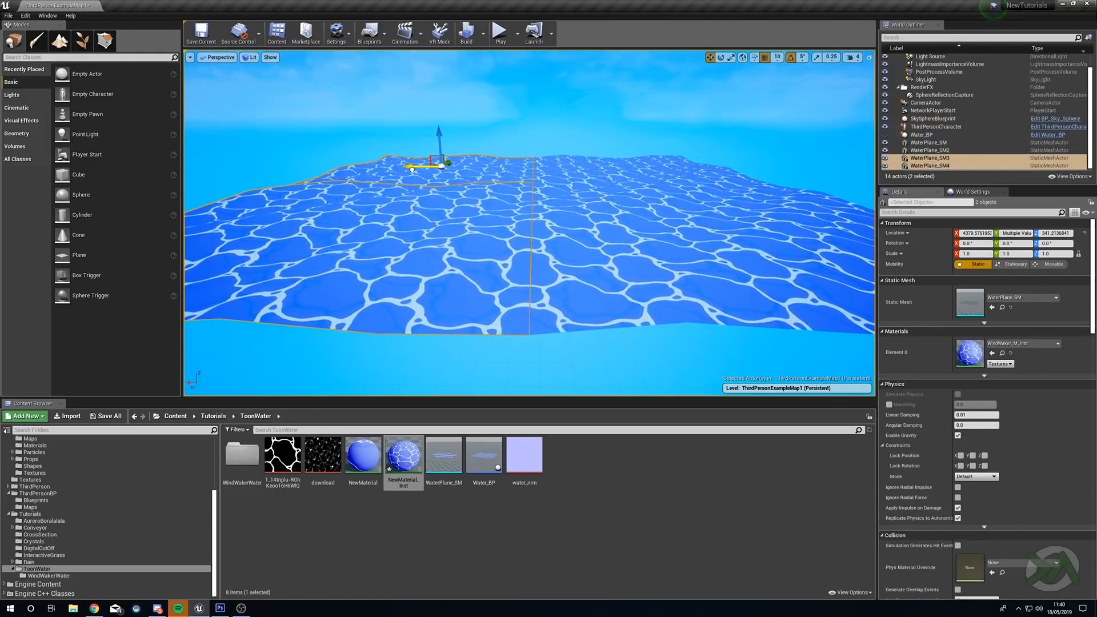
pyautogui.click(784, 165)
pyautogui.moveTo(783, 180); pyautogui.dragTo(697, 172, button='right')
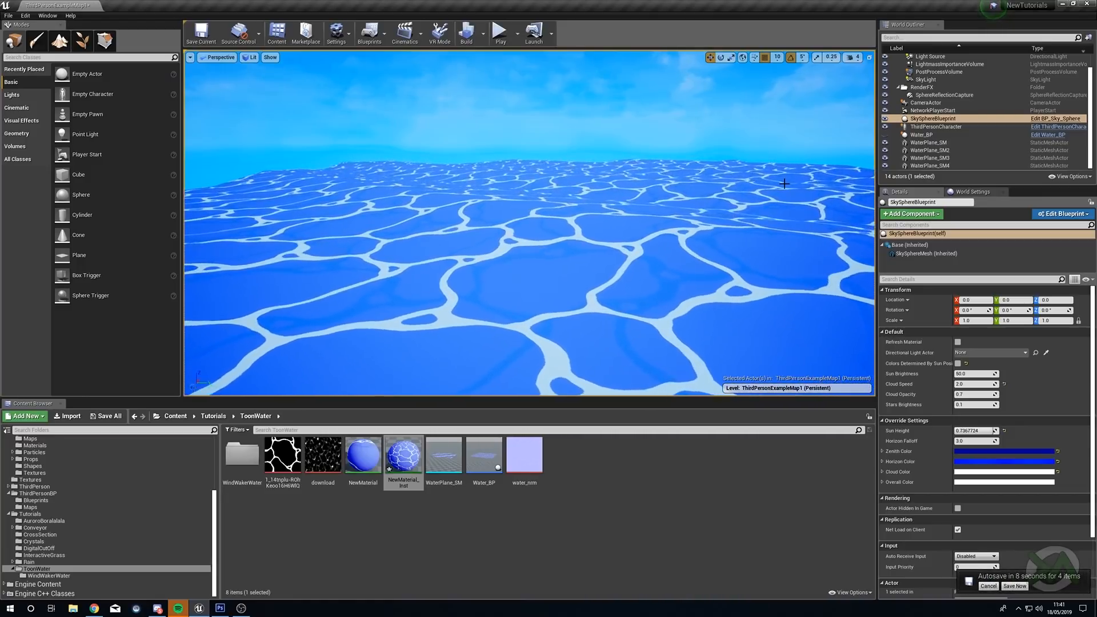
# Cancel the pending autosave and open the Water_BP blueprint to view its Construction Script
pyautogui.click(991, 586)
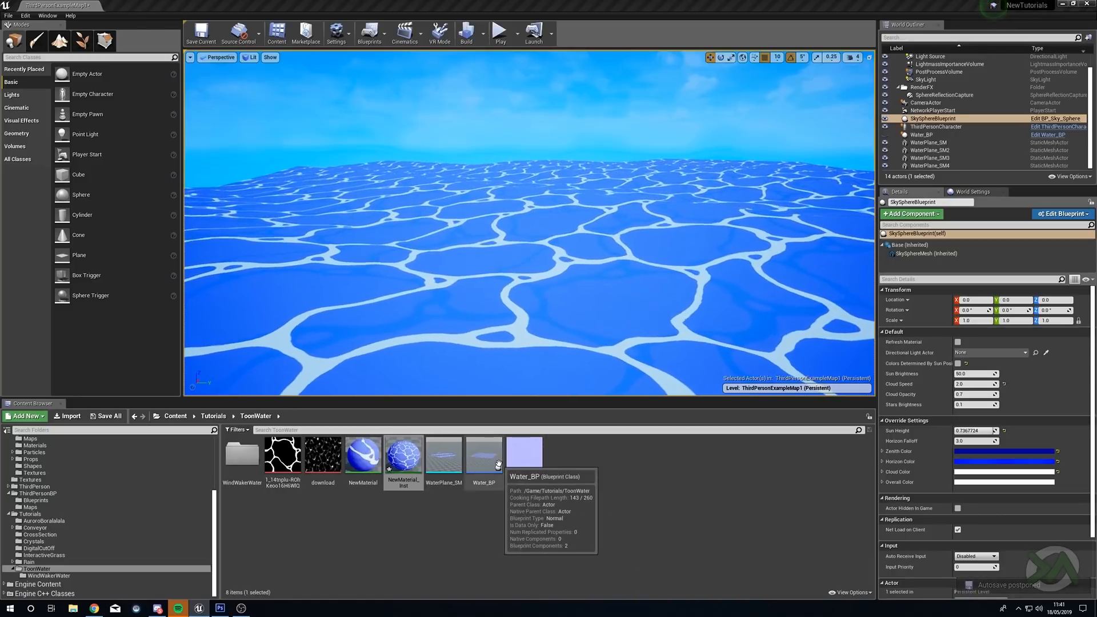
pyautogui.doubleClick(499, 466)
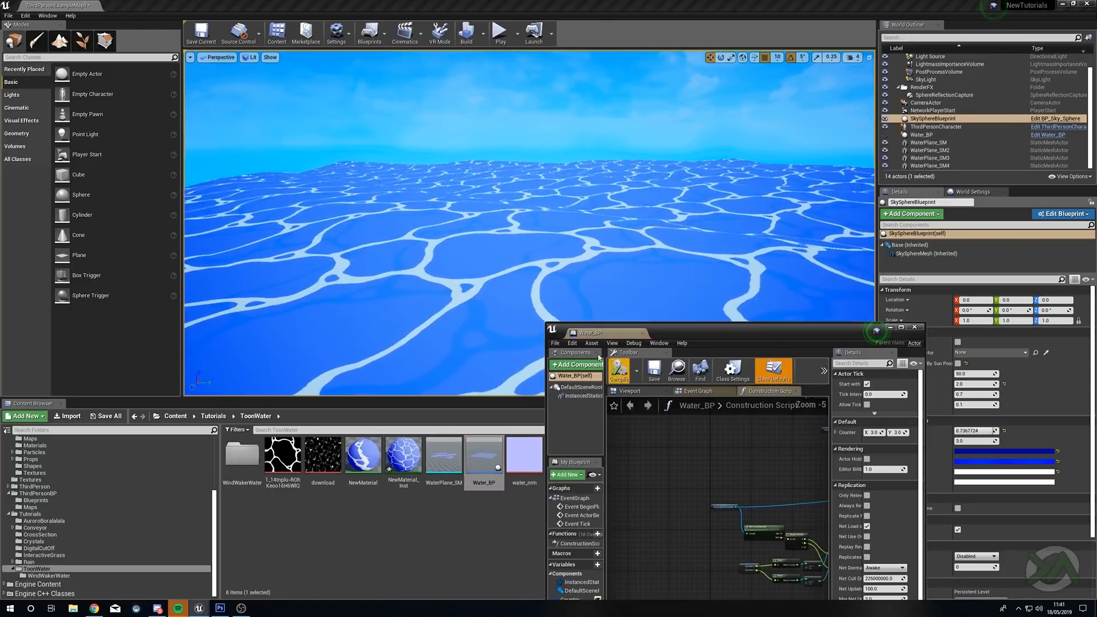
pyautogui.moveTo(612, 333); pyautogui.dragTo(155, 7)
# Delete all four tiled water planes from the level
pyautogui.press('s')
pyautogui.moveTo(642, 228); pyautogui.dragTo(594, 257, button='right')
pyautogui.click(642, 228)
pyautogui.press('Delete')
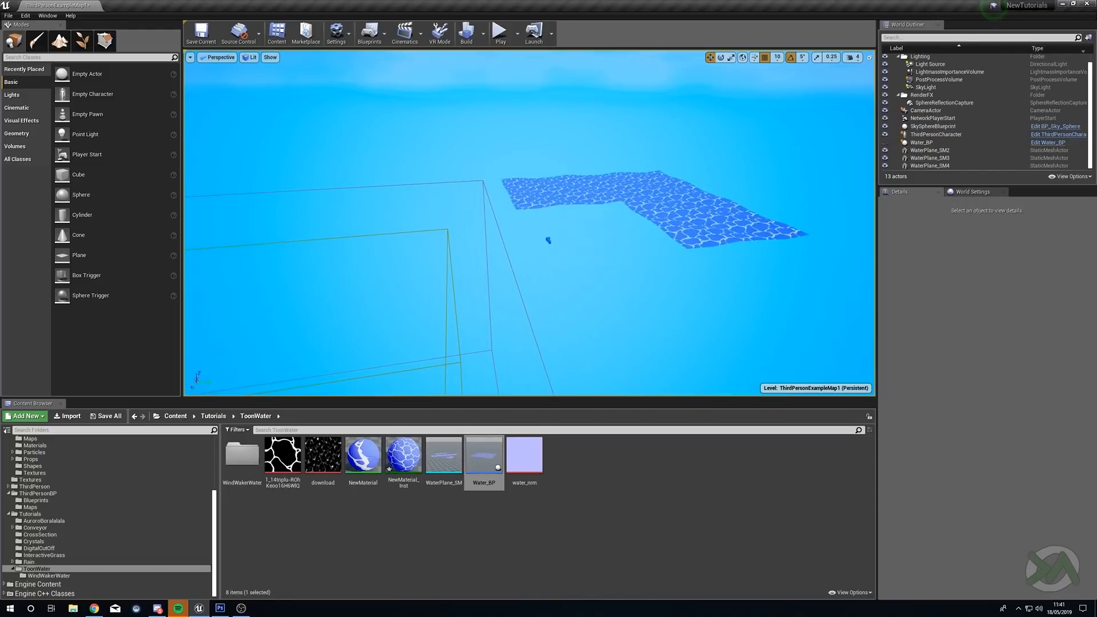
pyautogui.click(706, 221)
pyautogui.press('Delete')
pyautogui.click(650, 190)
pyautogui.press('Delete')
pyautogui.click(578, 197)
pyautogui.press('Delete')
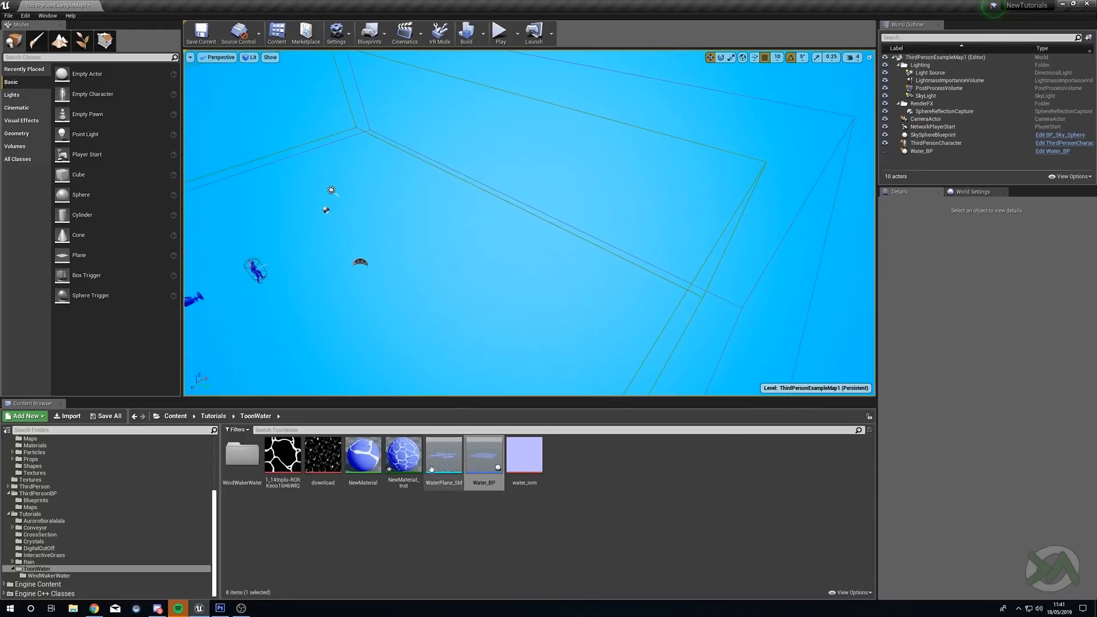
# Place Water_BP in the level and try its Counter at X 1, Y 1 and at X 5, Y 5
pyautogui.moveTo(484, 457); pyautogui.dragTo(354, 260)
pyautogui.press('f')
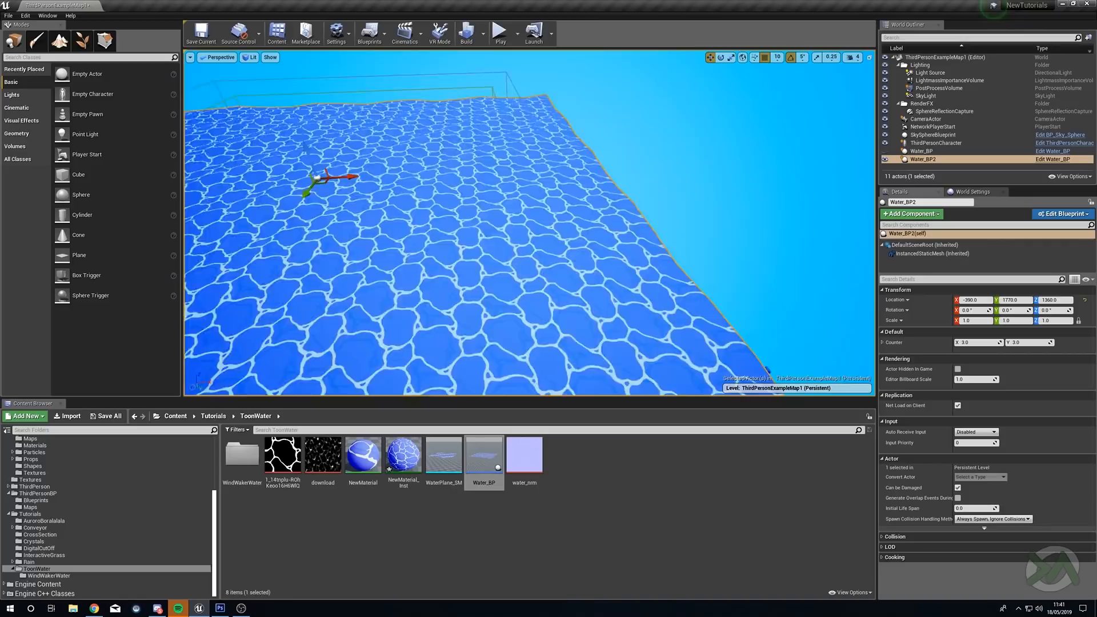
pyautogui.click(987, 342)
pyautogui.write('1')
pyautogui.click(1026, 343)
pyautogui.write('1')
pyautogui.press('Return')
pyautogui.click(983, 351)
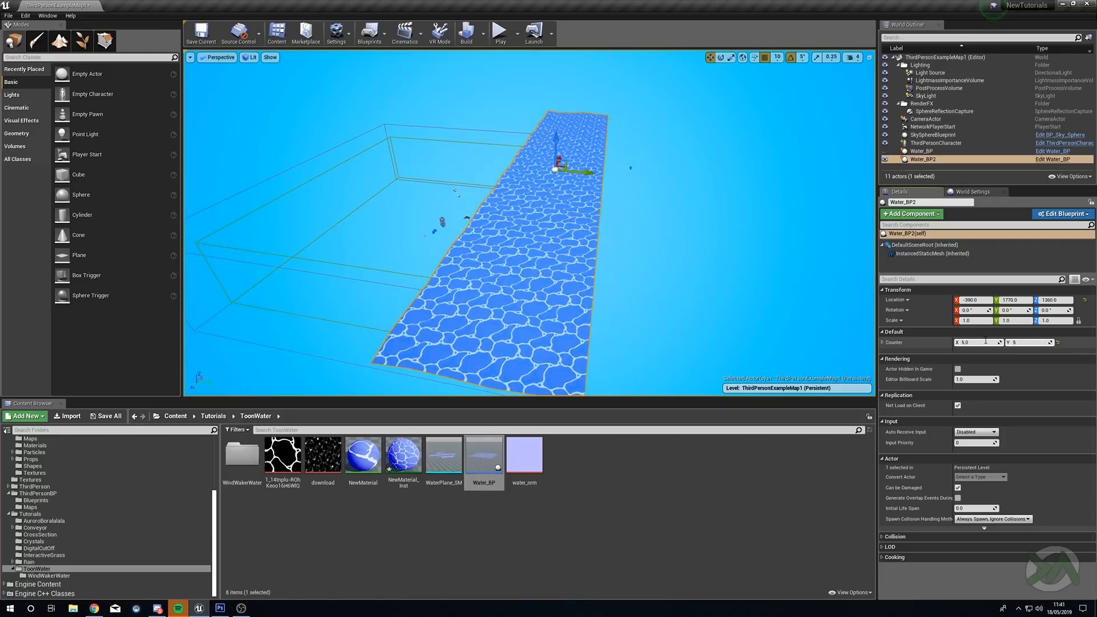
pyautogui.press('Return')
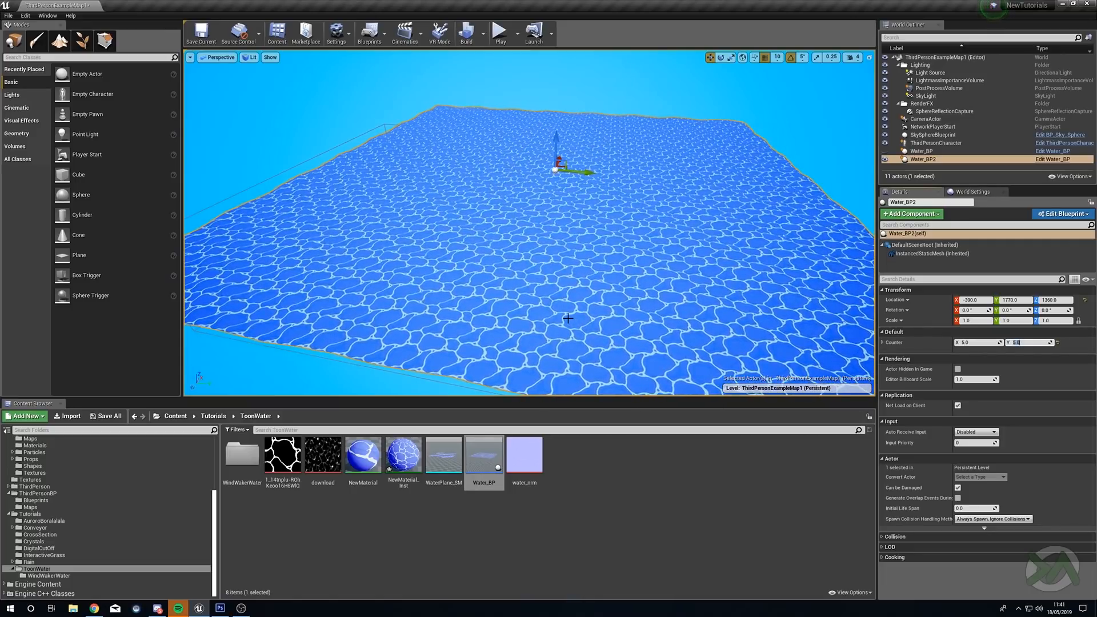
# Delete the placed Water_BP surface from the level
pyautogui.click(566, 266)
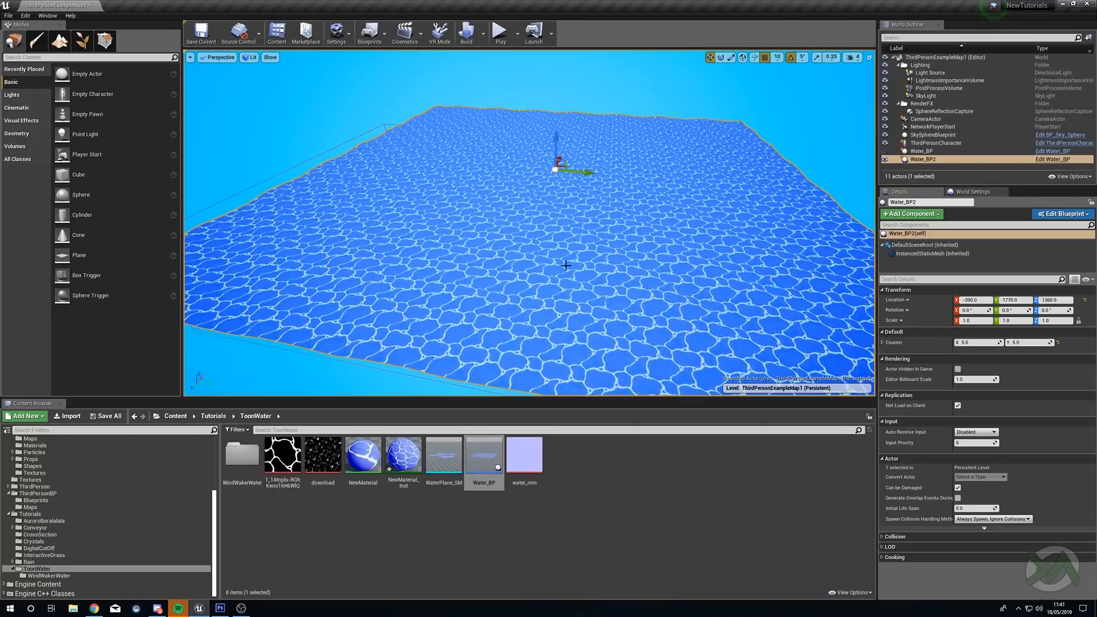
pyautogui.press('Delete')
pyautogui.moveTo(566, 266); pyautogui.dragTo(640, 268, button='right')
# Open WaterPlane_SM from the WindWakerWater folder and assign WindWaker_M_Inst as its material
pyautogui.doubleClick(242, 458)
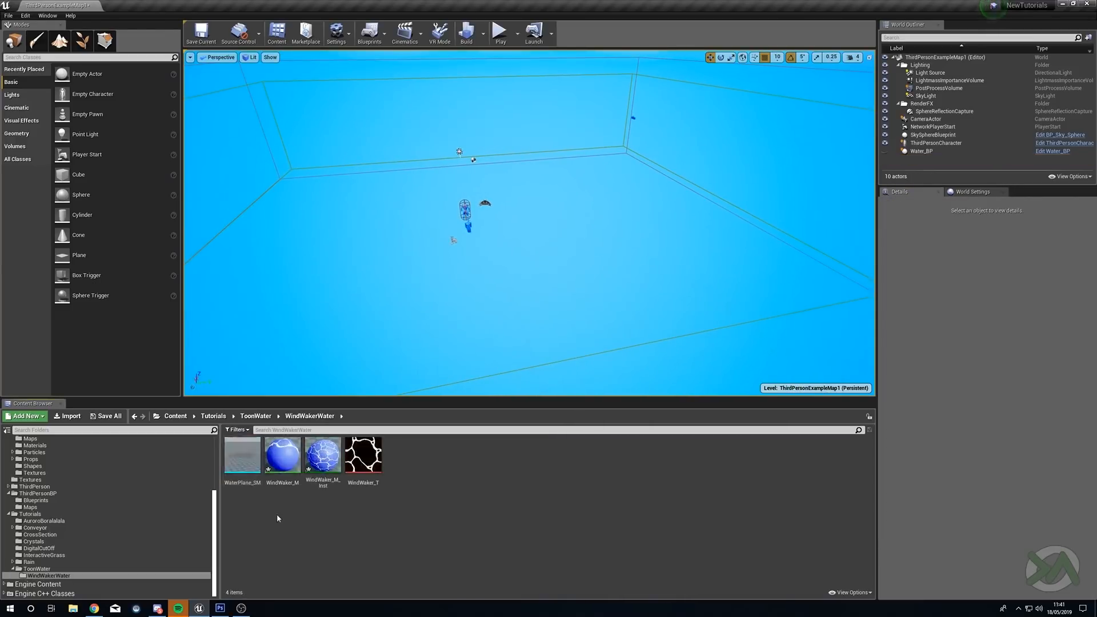
pyautogui.doubleClick(242, 461)
pyautogui.moveTo(323, 454); pyautogui.dragTo(878, 437)
# Place WaterPlane_SM in the level, close the mesh editor and examine the waves from near the surface
pyautogui.moveTo(242, 456); pyautogui.dragTo(517, 222)
pyautogui.click(914, 327)
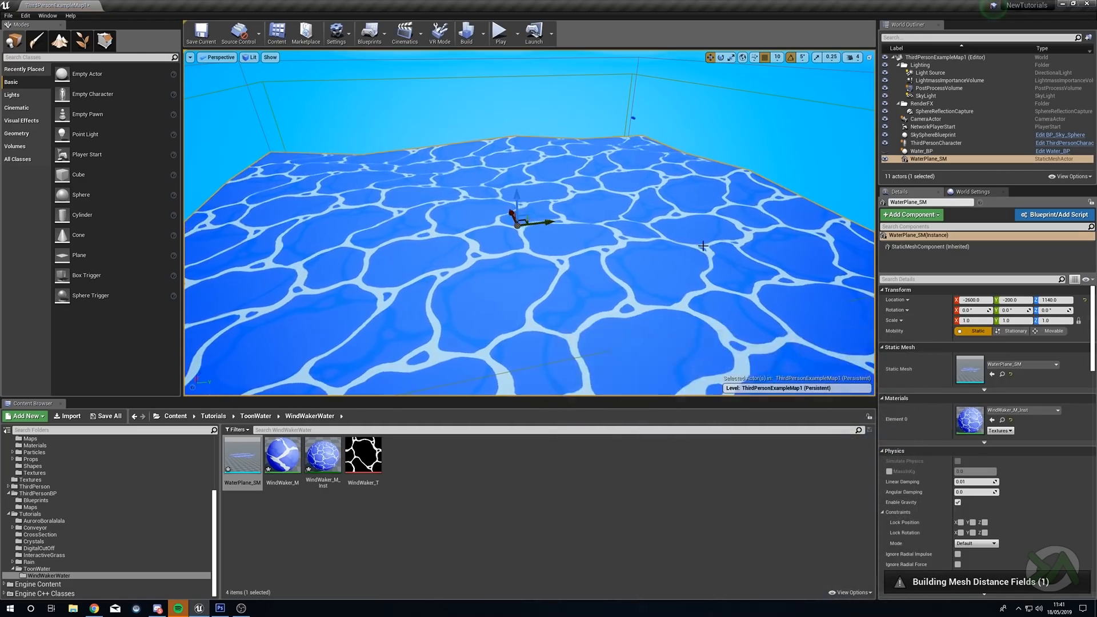
pyautogui.press('f')
pyautogui.press('d')
pyautogui.moveTo(707, 235); pyautogui.dragTo(663, 235, button='right')
pyautogui.press('s')
pyautogui.moveTo(765, 188); pyautogui.dragTo(754, 162, button='right')
pyautogui.press('w')
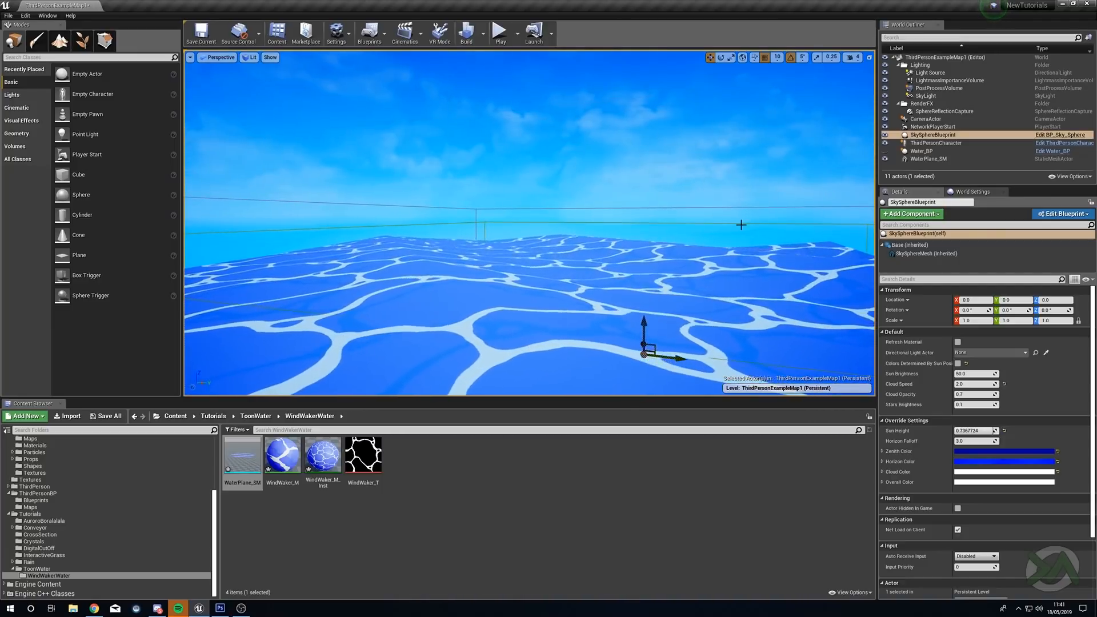